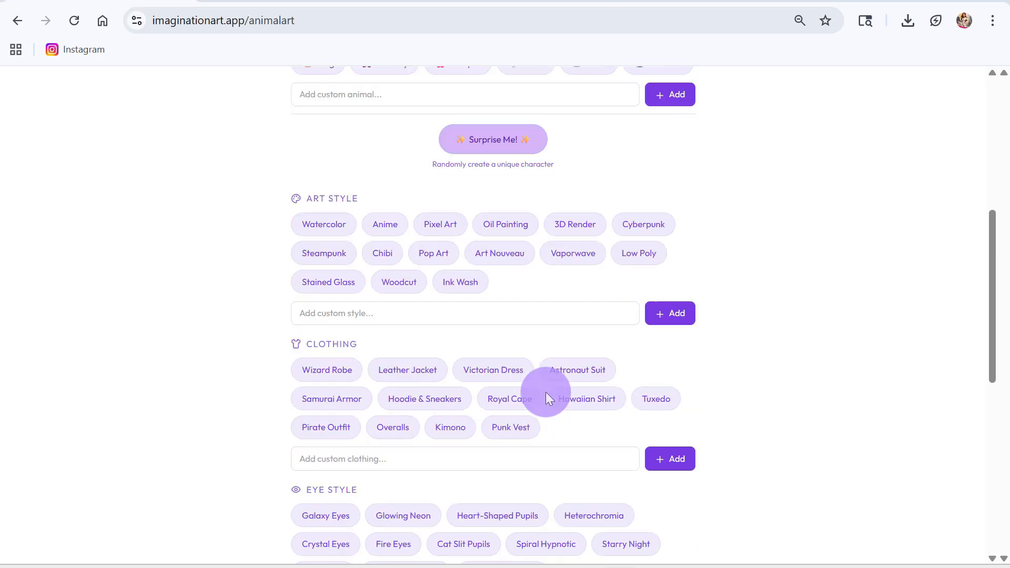
# Set the intended use to Print and choose Dog as the animal.
pyautogui.scroll(15, 548, 394)
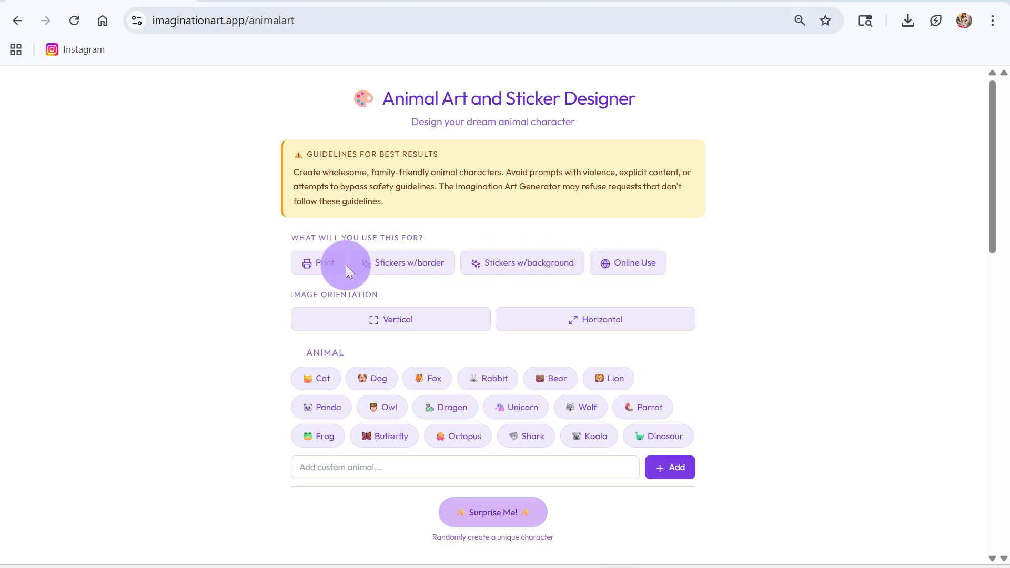
pyautogui.click(316, 266)
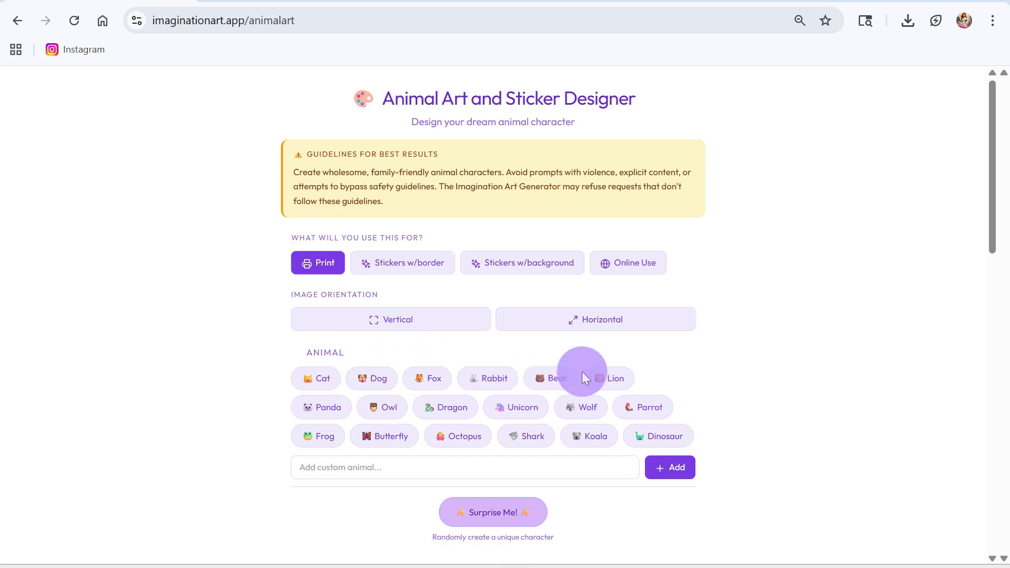
pyautogui.click(375, 381)
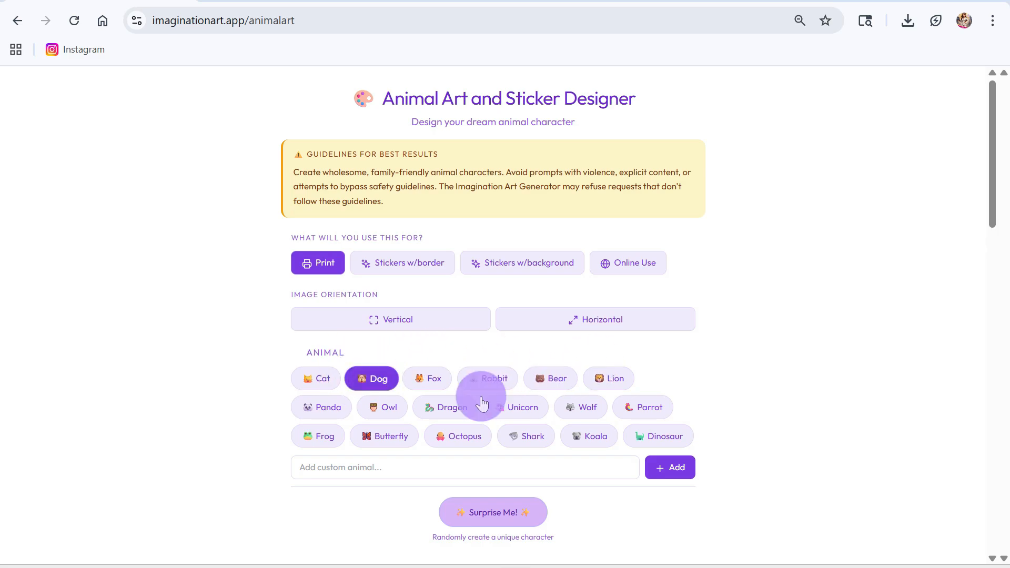
# Add "Female White Poodle Dog" as a custom animal for the character.
pyautogui.scroll(-3, 473, 395)
pyautogui.click(358, 311)
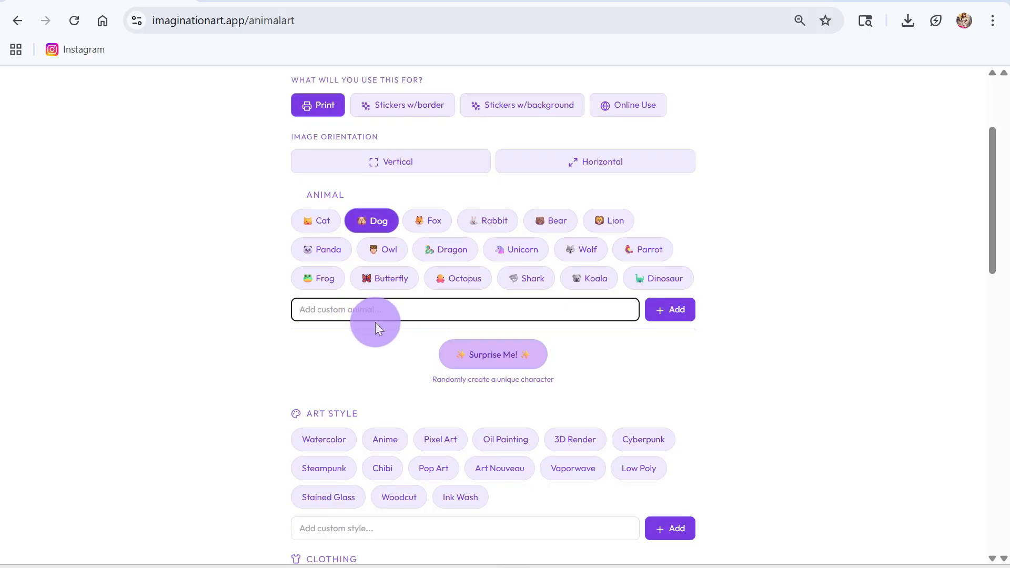
pyautogui.write('Female Wh')
pyautogui.press('BackSpace')
pyautogui.press('BackSpace')
pyautogui.write('White Poodle Dog')
pyautogui.click(664, 309)
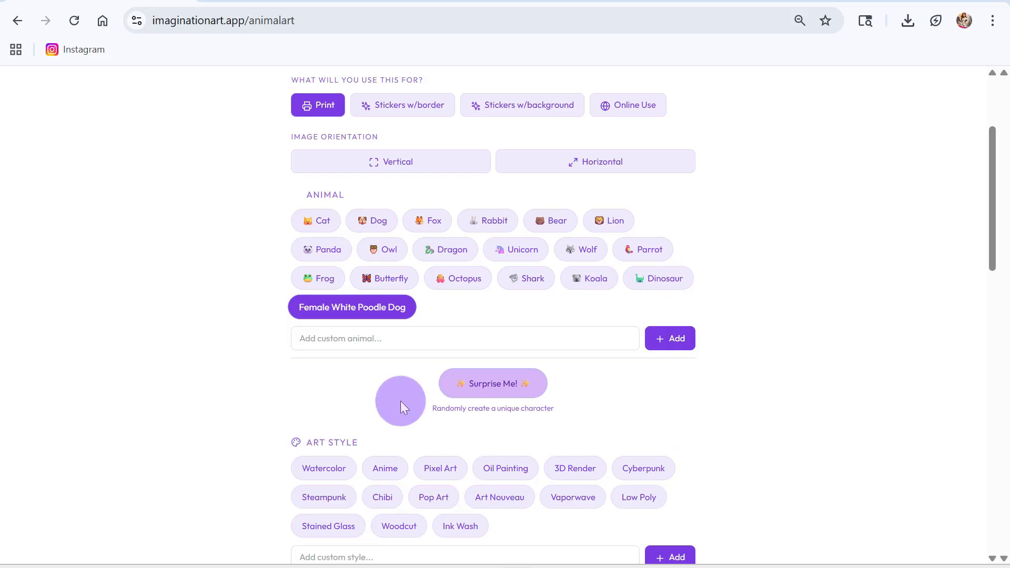
# Choose Chibi as the character's art style.
pyautogui.scroll(-3, 323, 416)
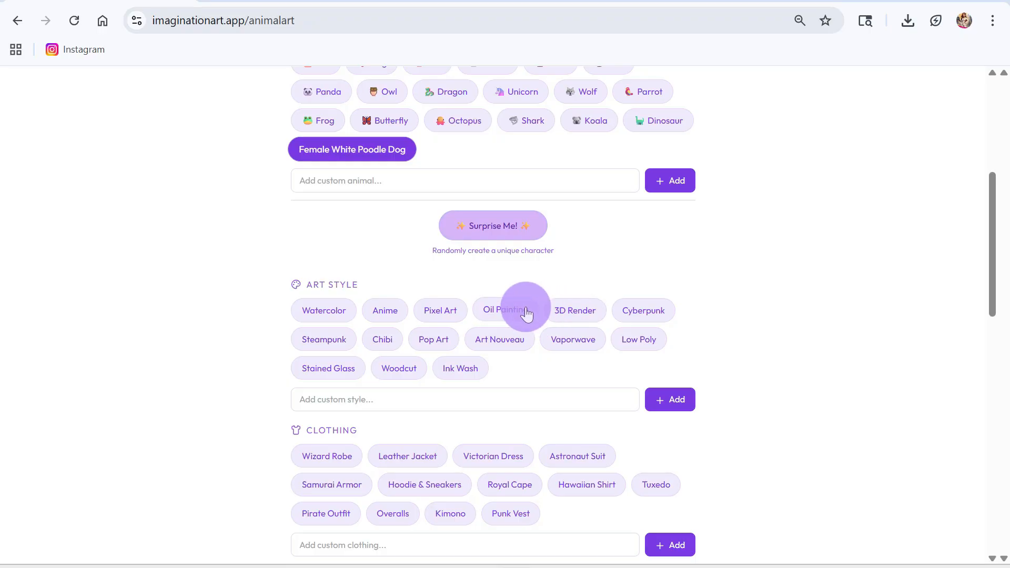
pyautogui.scroll(-15, 528, 315)
pyautogui.scroll(18, 519, 315)
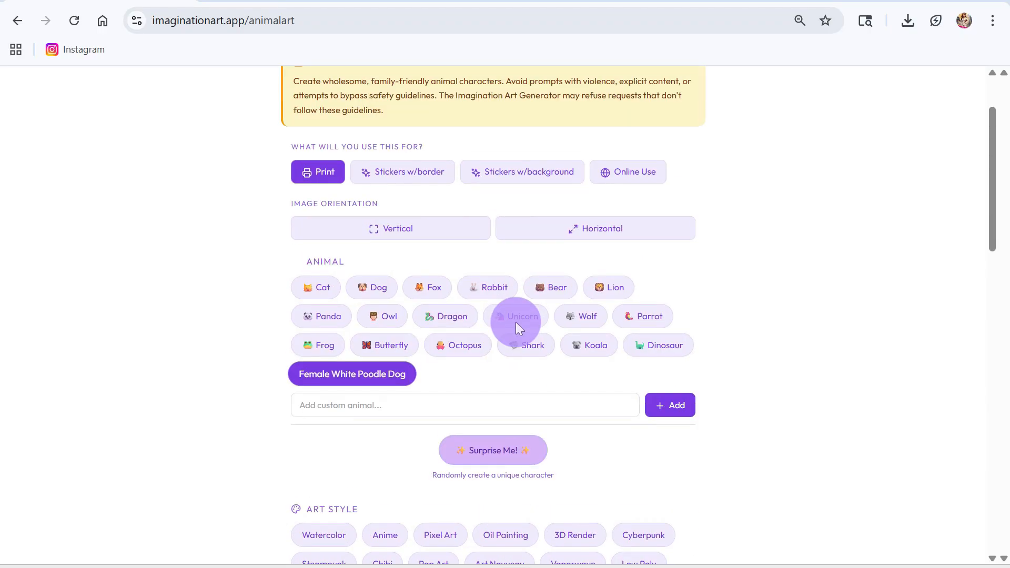
pyautogui.scroll(-3, 503, 362)
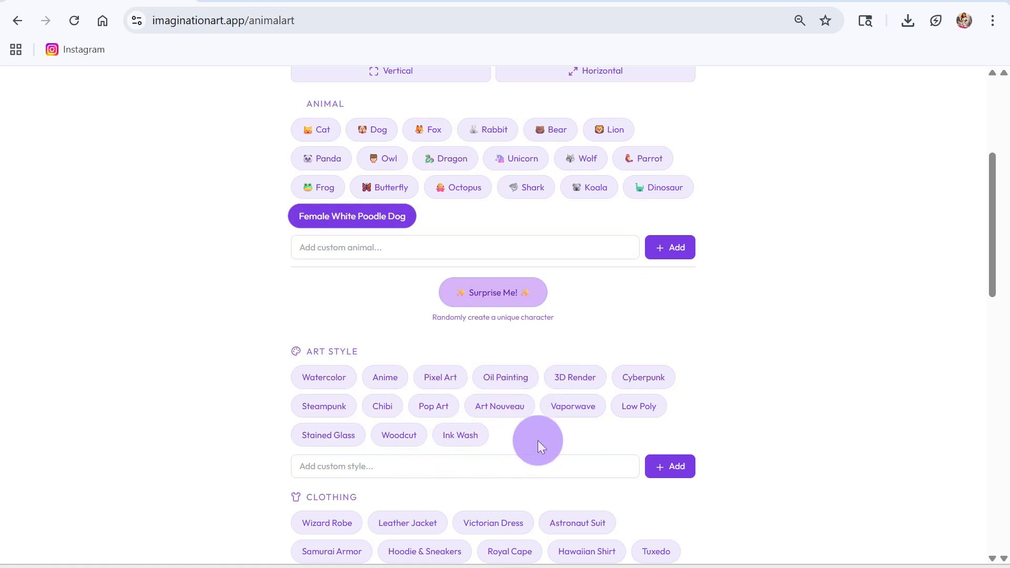
pyautogui.scroll(-1, 538, 440)
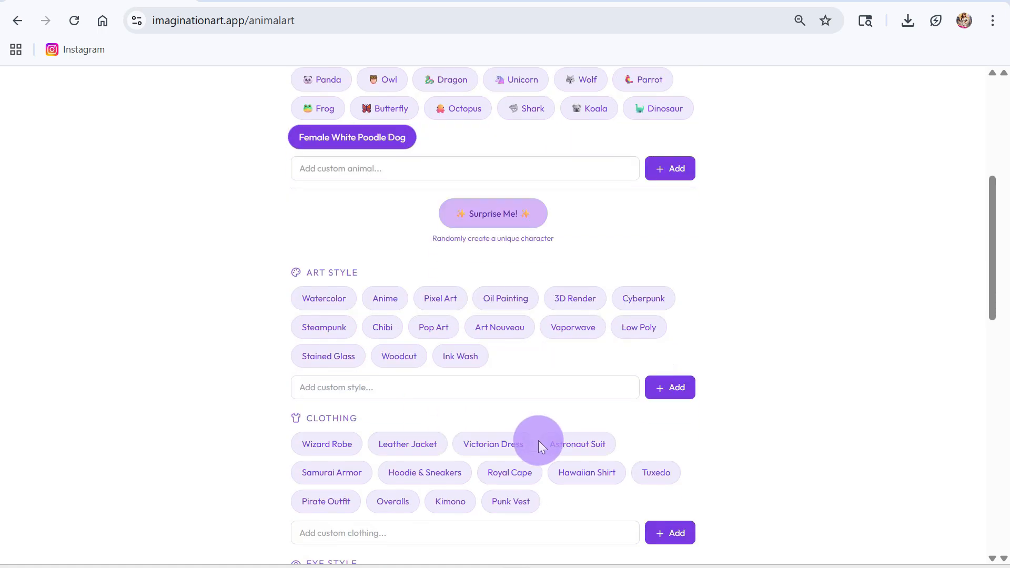
pyautogui.click(385, 328)
# Add "Summer Dress" as custom clothing for the character.
pyautogui.scroll(-4, 769, 374)
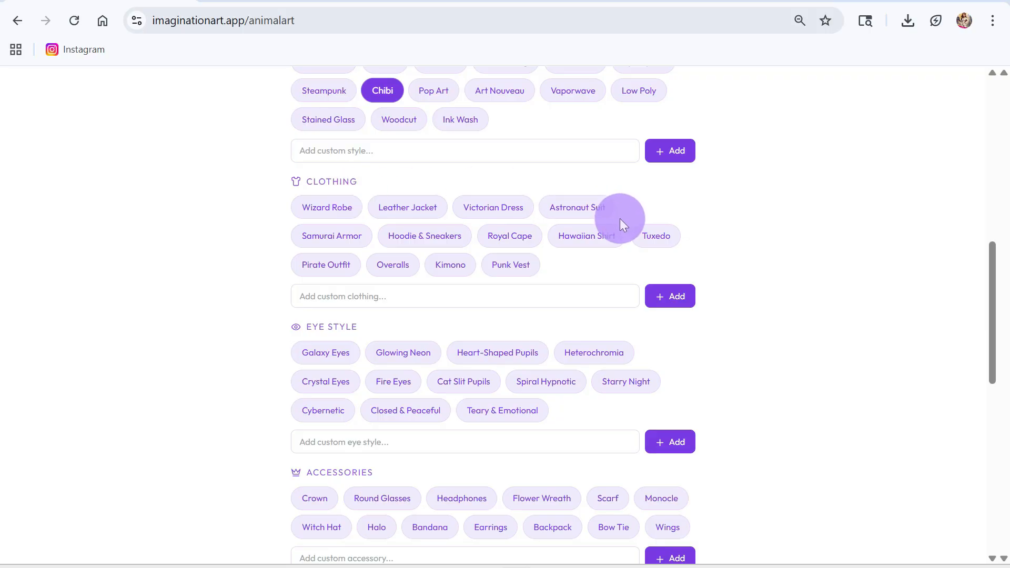
pyautogui.click(405, 301)
pyautogui.write('Suj')
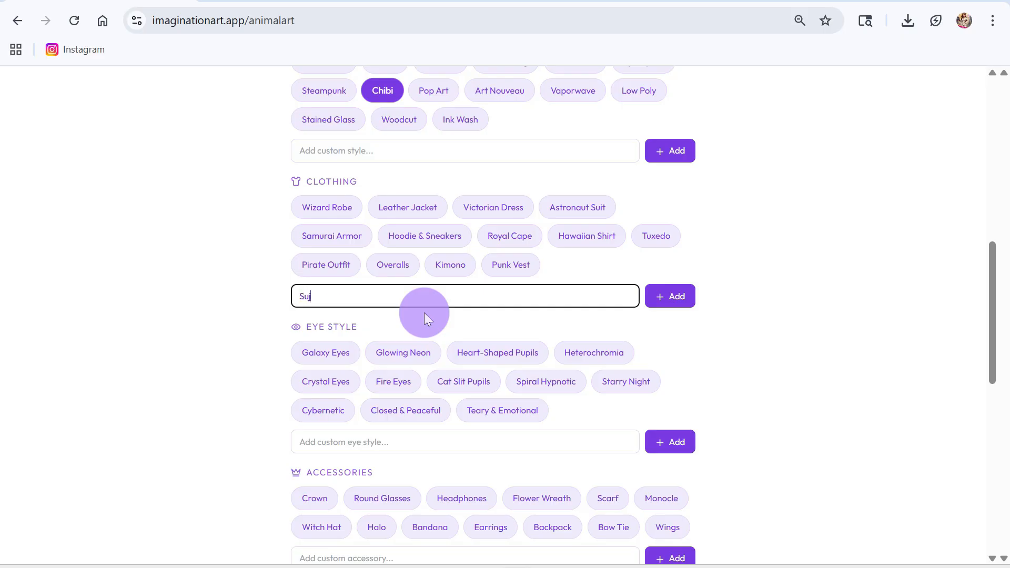
pyautogui.press('BackSpace')
pyautogui.write('mmer Dress')
pyautogui.click(676, 296)
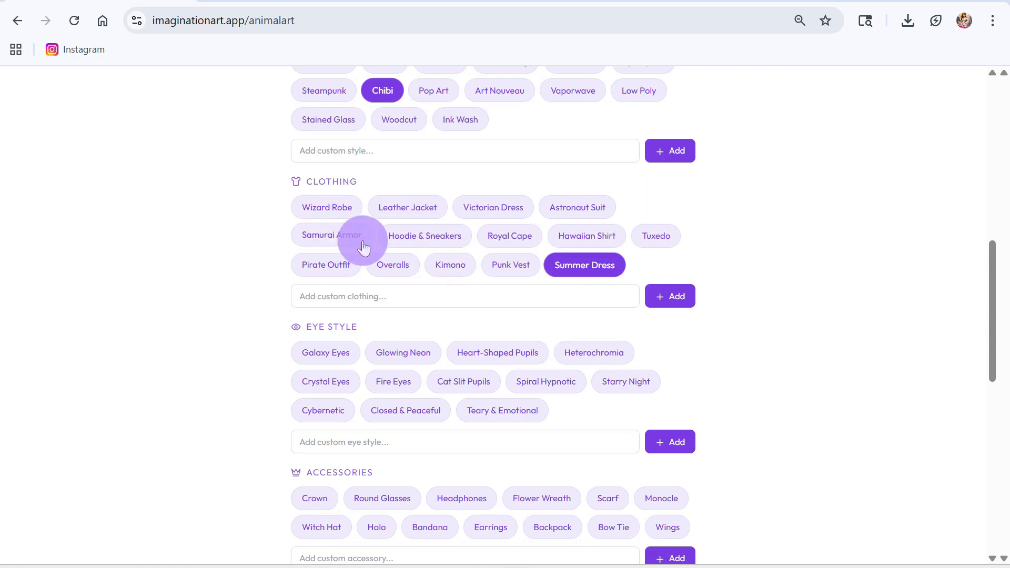
# Give the character Crystal Eyes as the eye style and Earrings as the accessory.
pyautogui.scroll(-3, 577, 351)
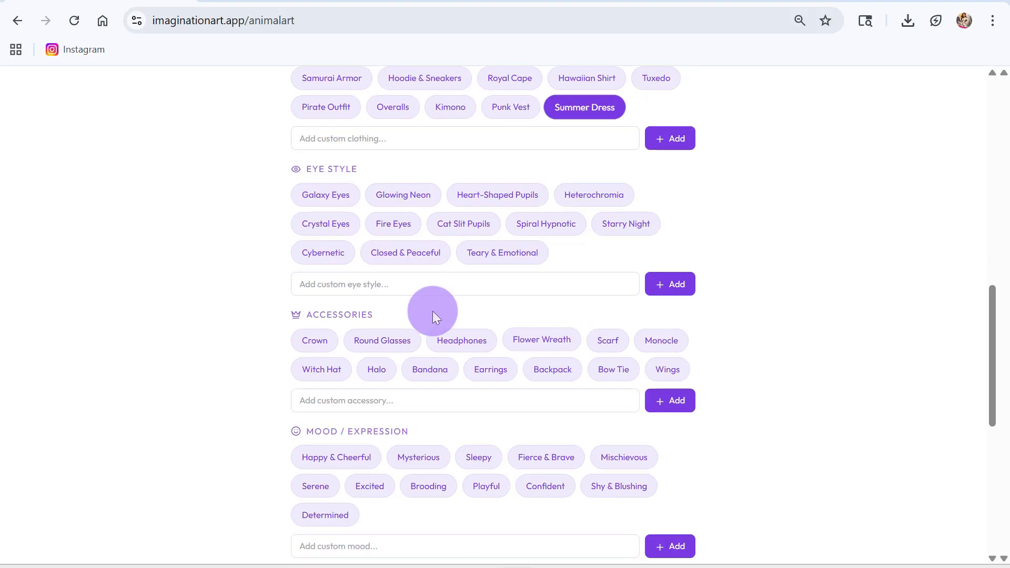
pyautogui.click(332, 231)
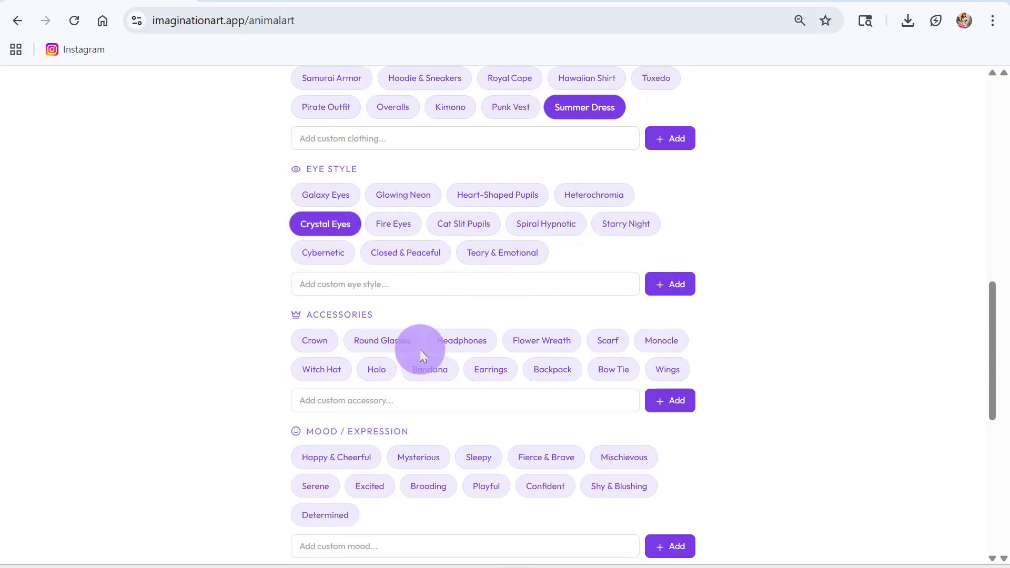
pyautogui.scroll(-2, 419, 349)
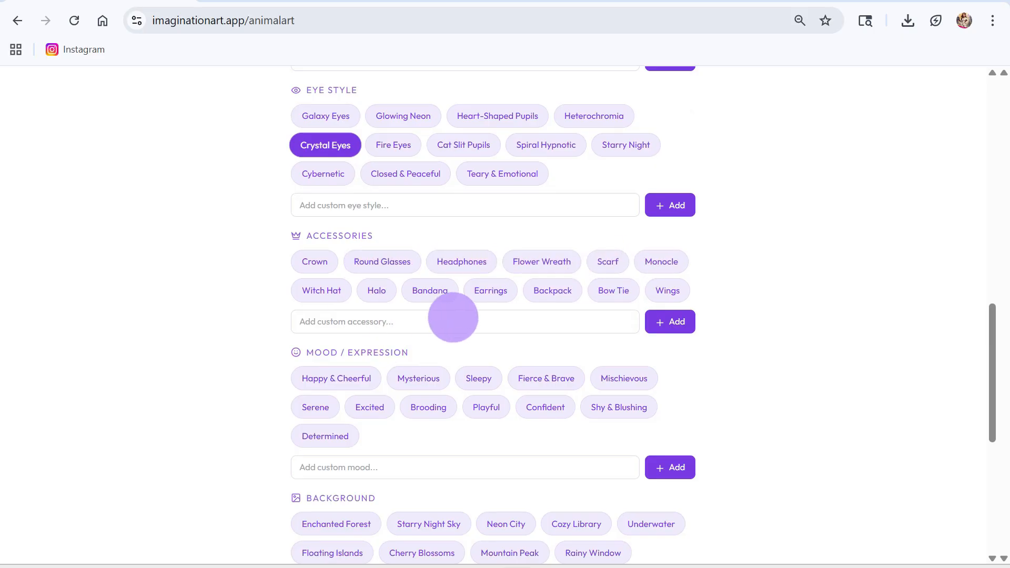
pyautogui.click(495, 293)
# Set the mood to Happy & Cheerful and the background to Cherry Blossoms.
pyautogui.scroll(-4, 555, 365)
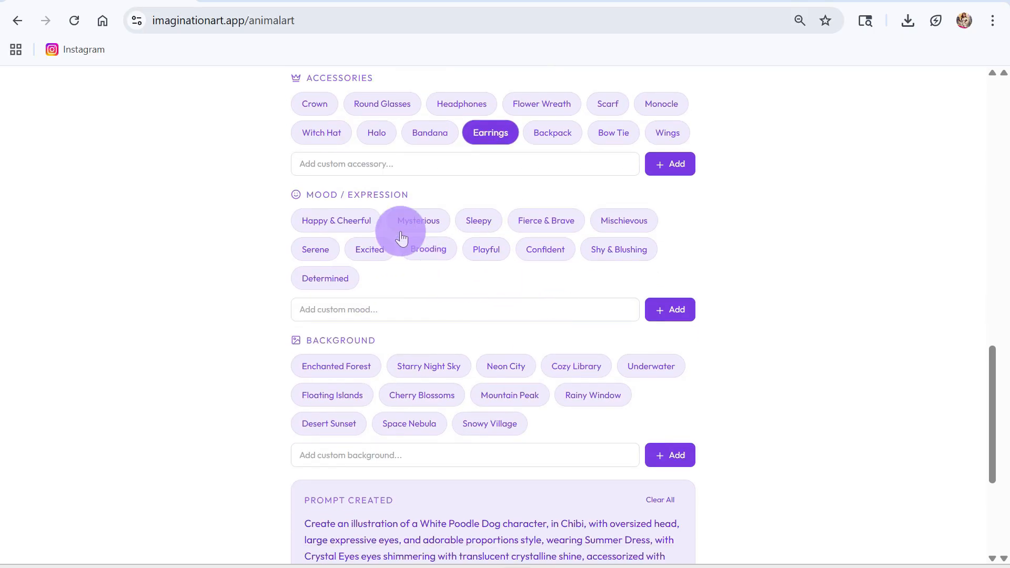
pyautogui.click(355, 230)
pyautogui.scroll(-2, 474, 358)
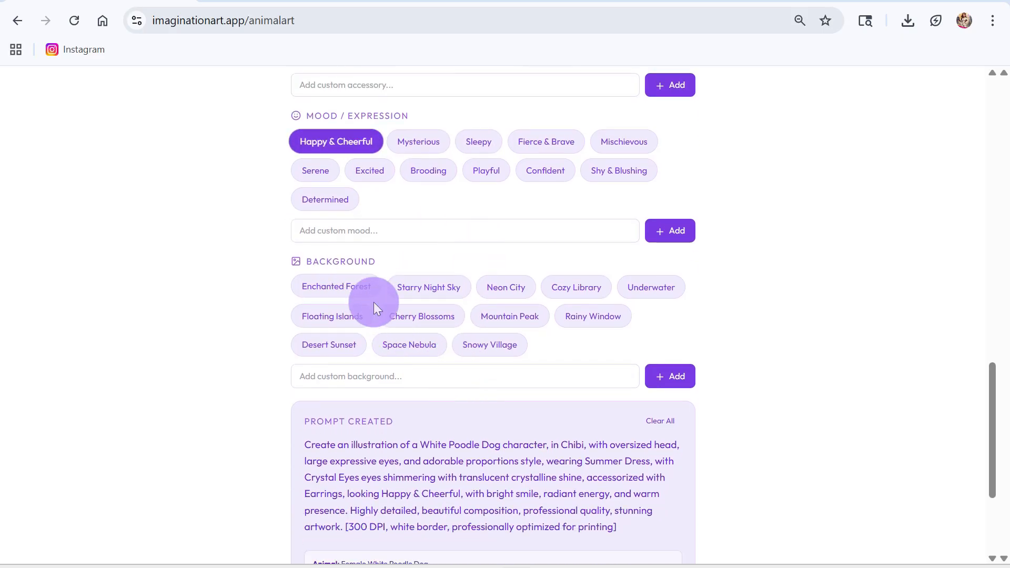
pyautogui.click(428, 317)
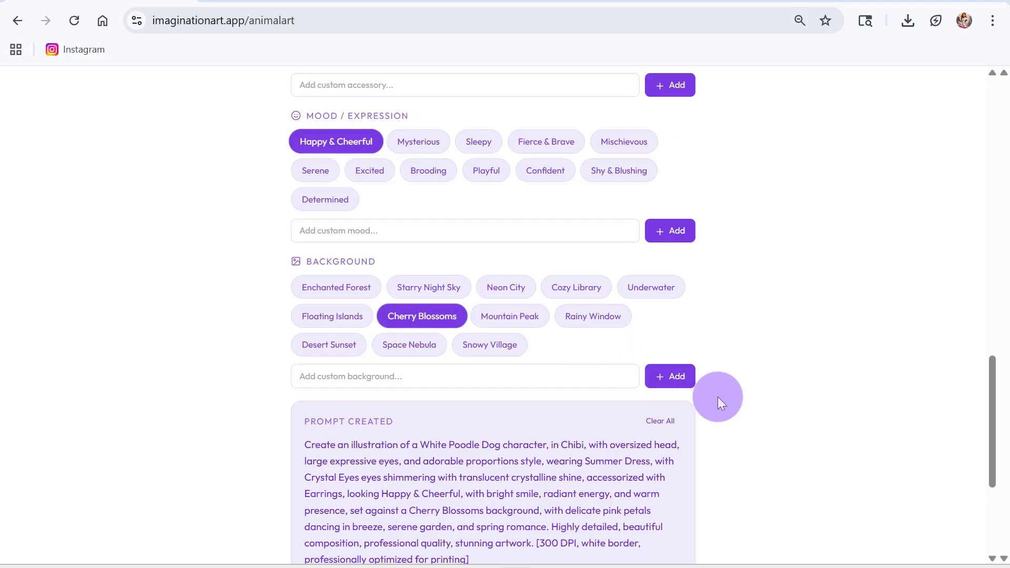
# Copy the created prompt and submit it in the Imagination Art Generator in Gemini to generate the illustration.
pyautogui.scroll(-4, 717, 403)
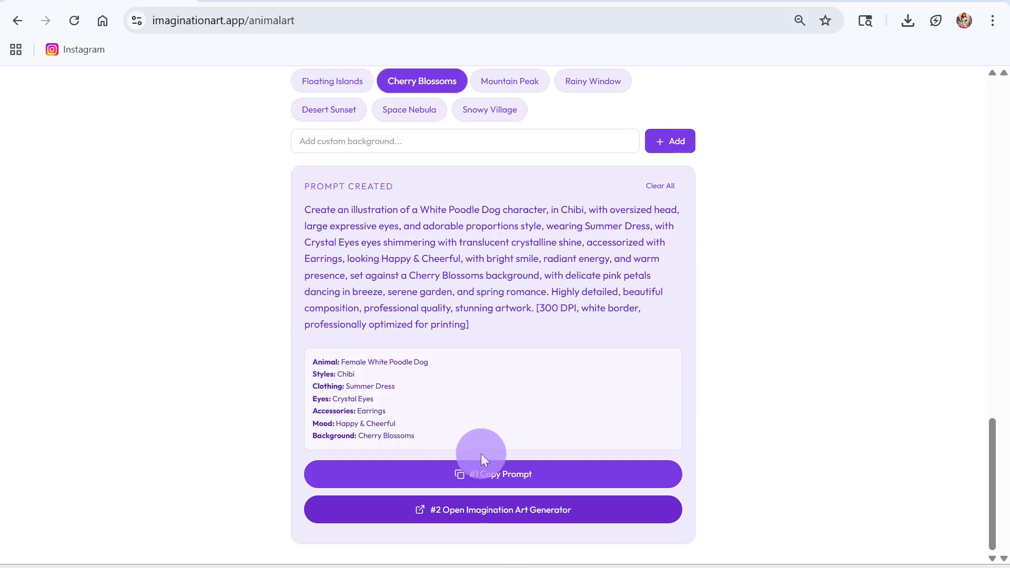
pyautogui.click(500, 478)
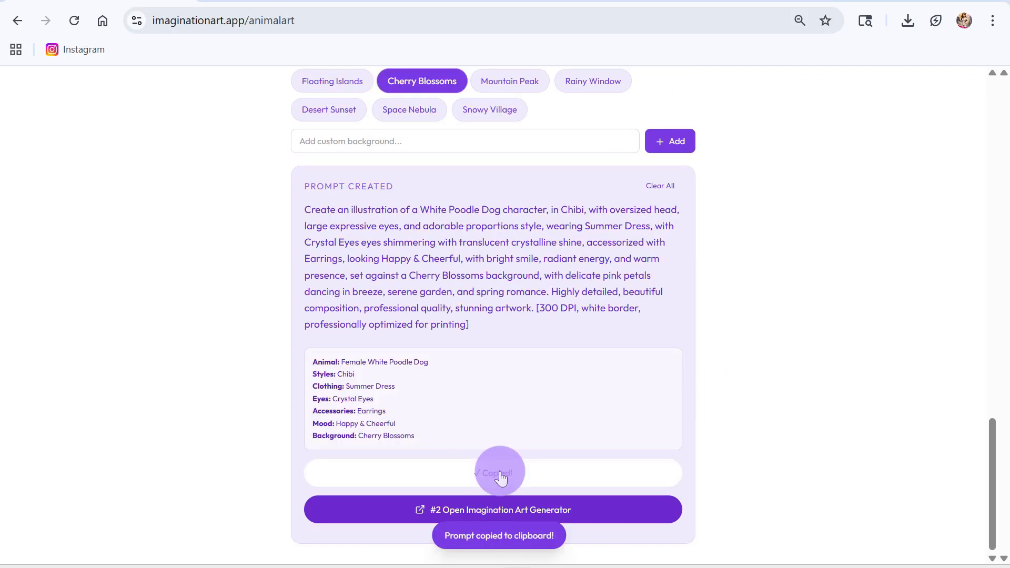
pyautogui.click(459, 510)
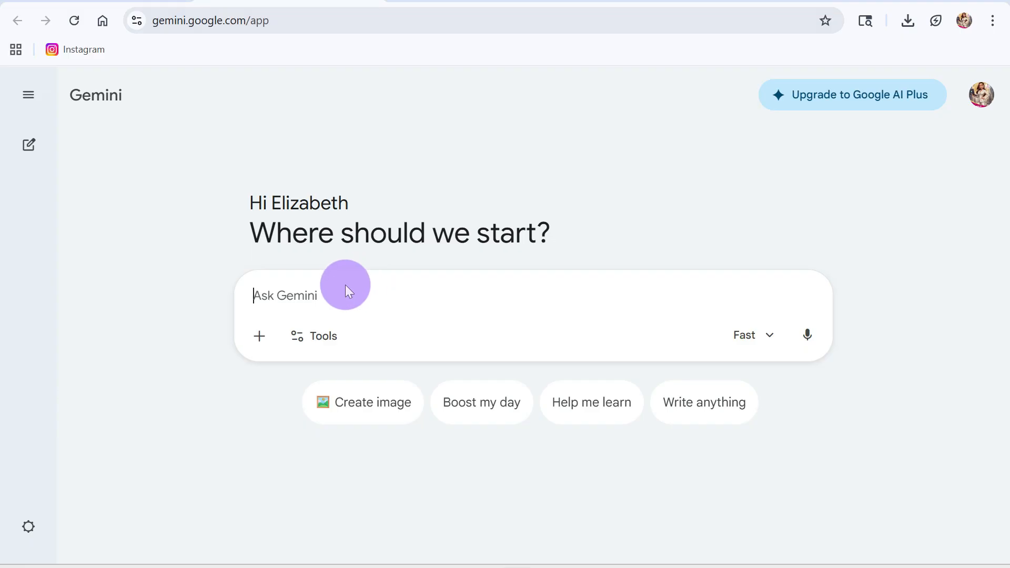
pyautogui.hotkey('ctrl', 'v')
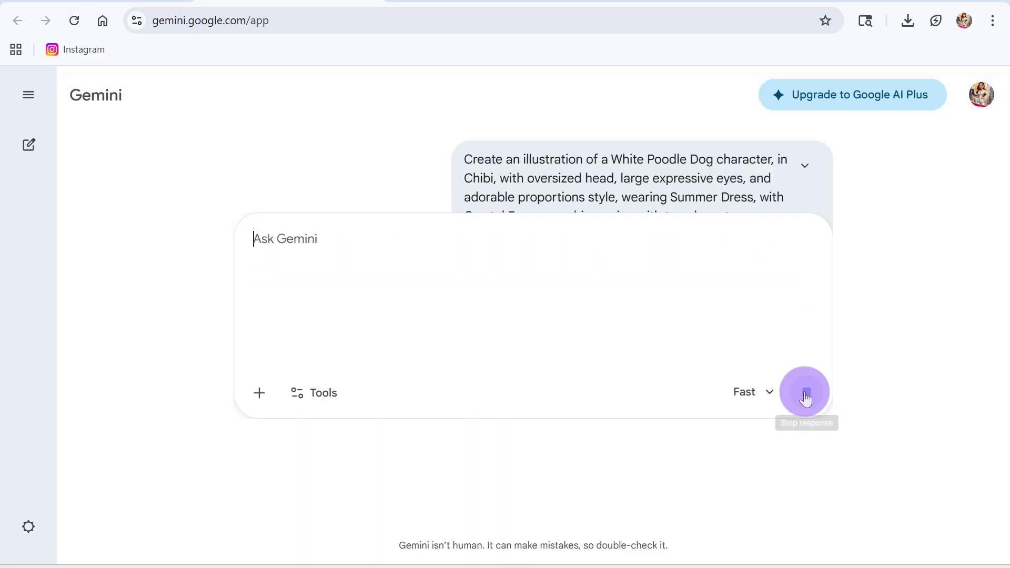
pyautogui.click(806, 392)
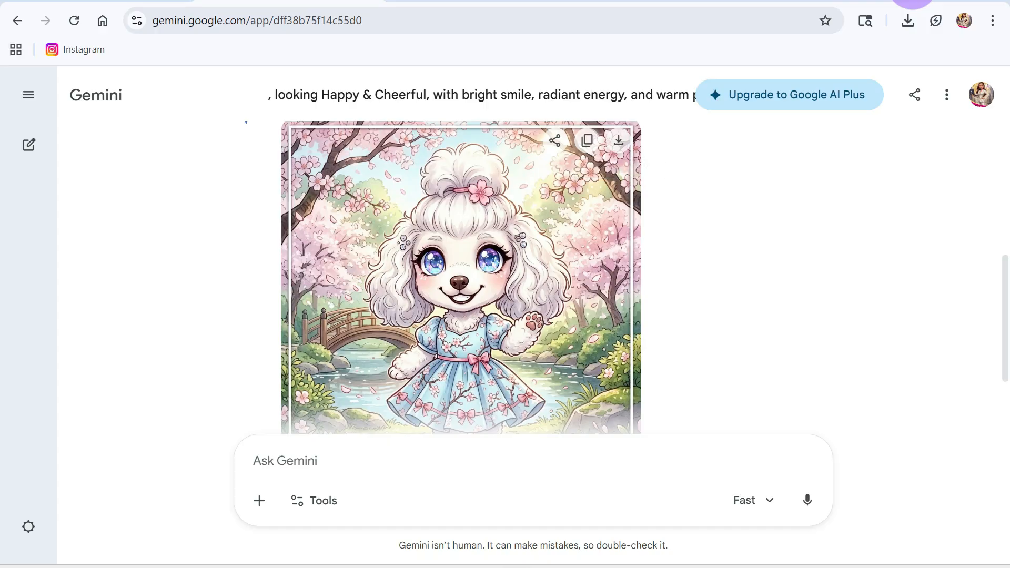
# Look over the generated poodle illustration and download the image.
pyautogui.scroll(-2, 461, 278)
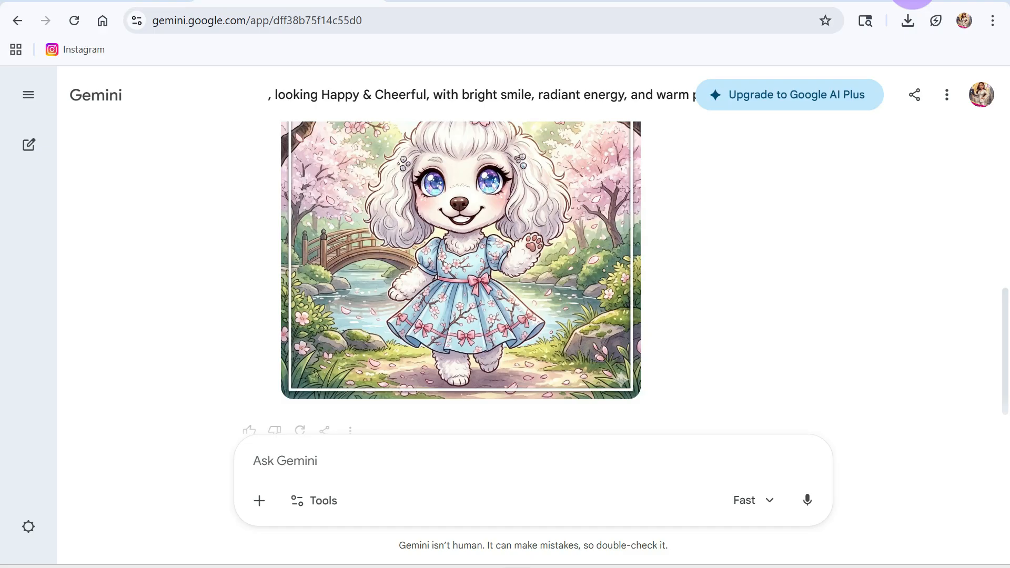
pyautogui.scroll(3, 461, 278)
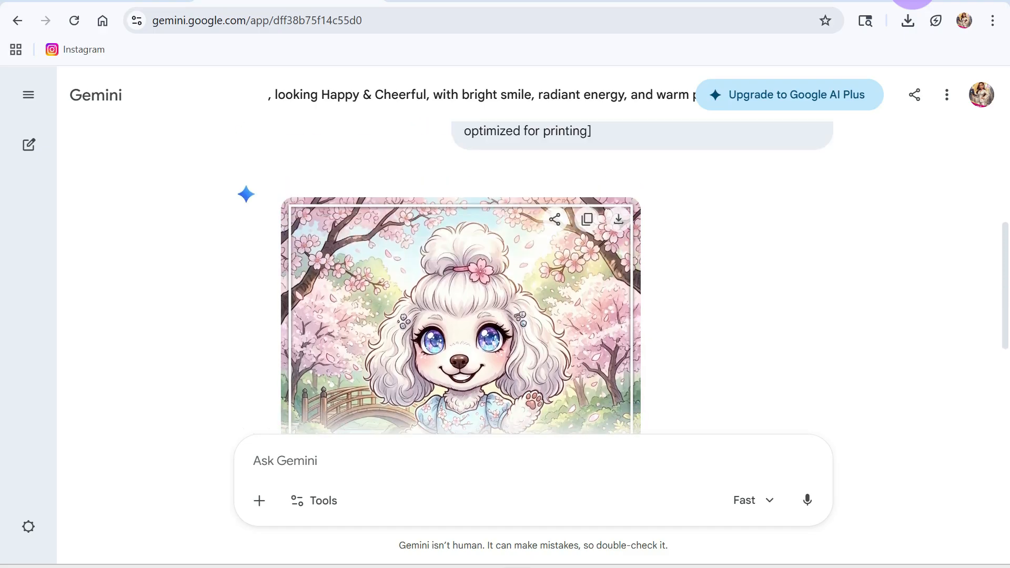
pyautogui.click(619, 219)
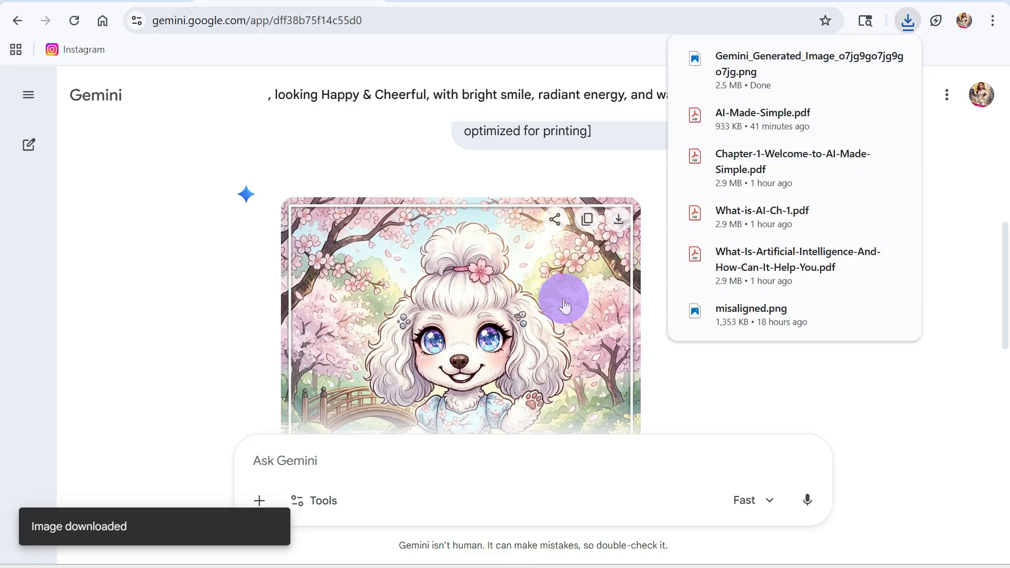
# Open the Printify store products page in a new browser tab and dismiss the satisfaction survey and personalization pop-ups.
pyautogui.click(394, 1)
pyautogui.click(377, 22)
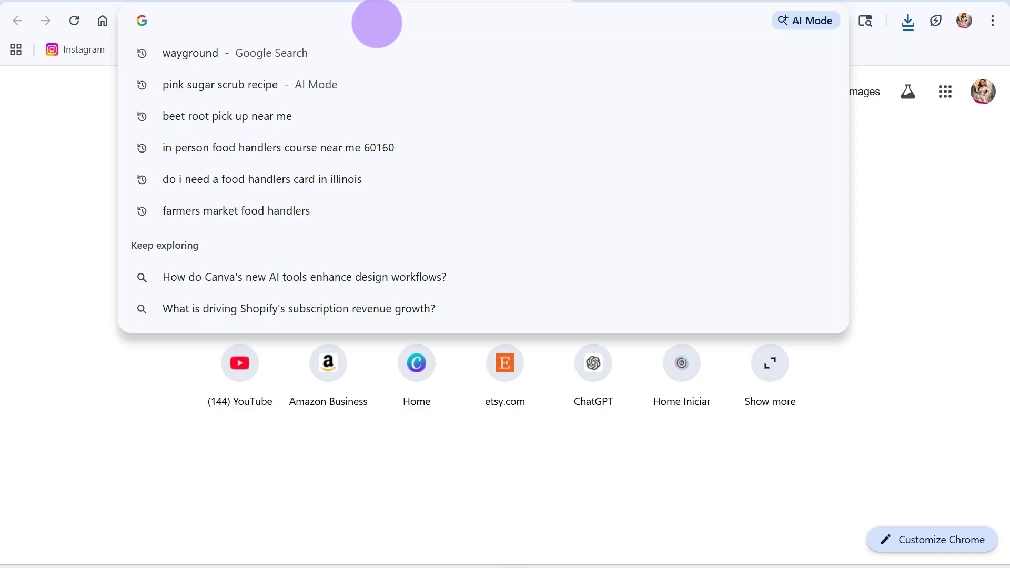
pyautogui.write('printify.com')
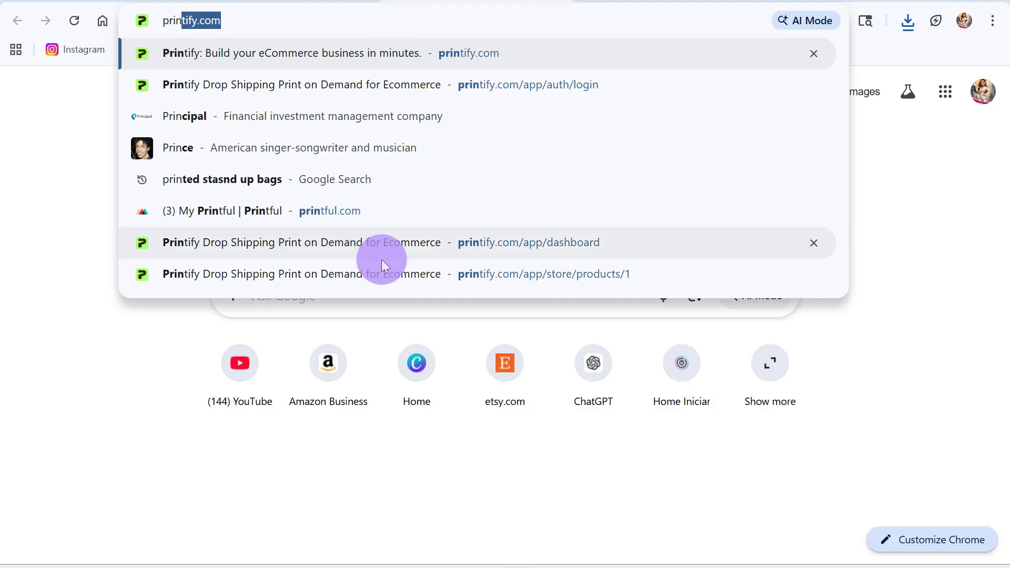
pyautogui.click(409, 274)
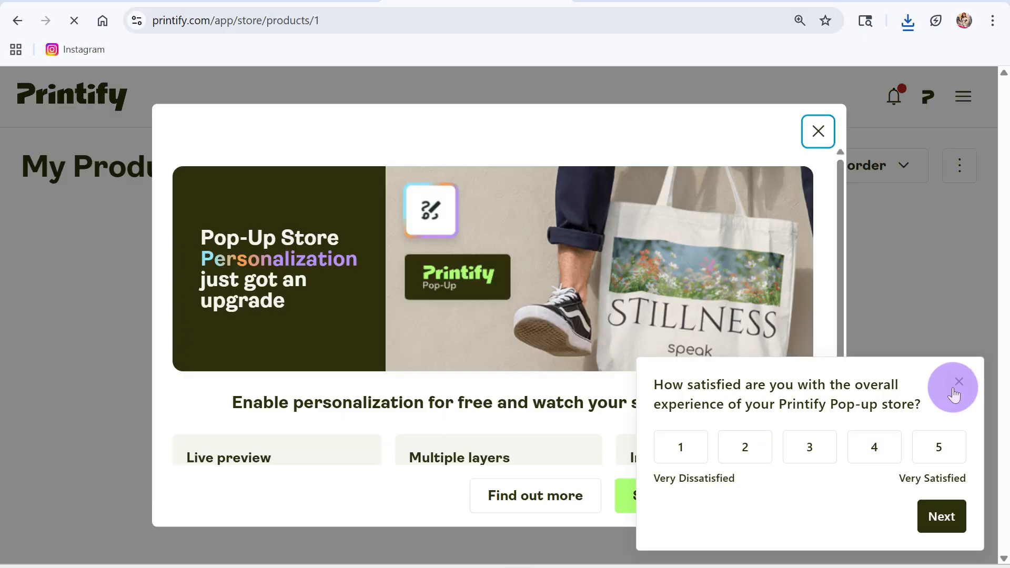
pyautogui.click(959, 383)
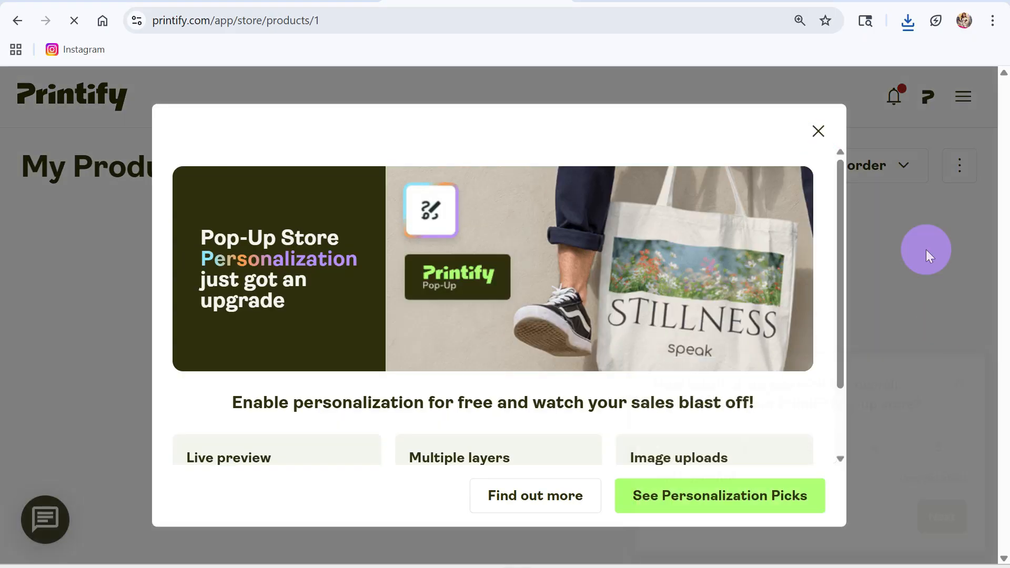
pyautogui.click(818, 131)
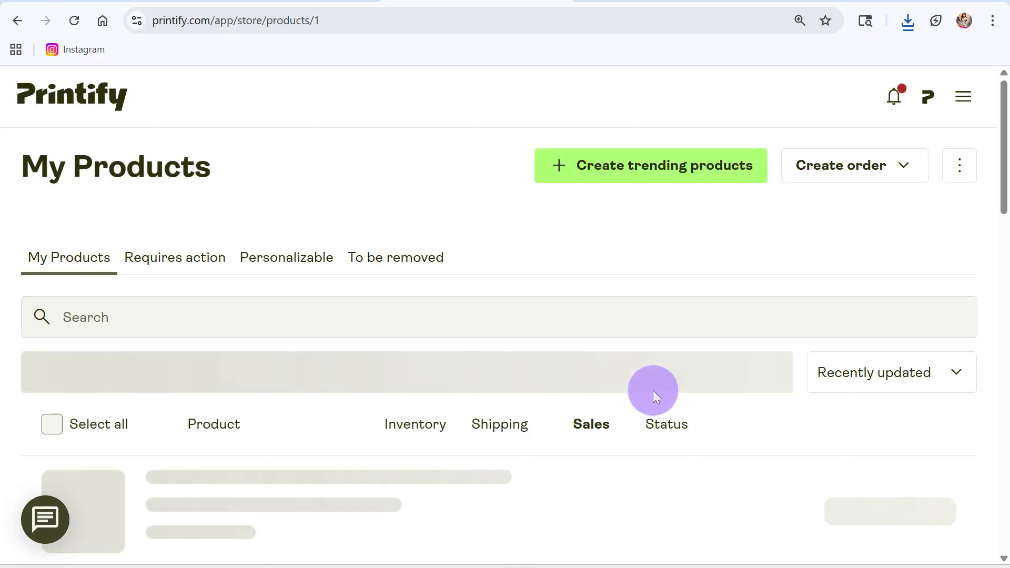
# Look through the store's existing products list and dismiss the soccer collection promotion.
pyautogui.scroll(-8, 665, 425)
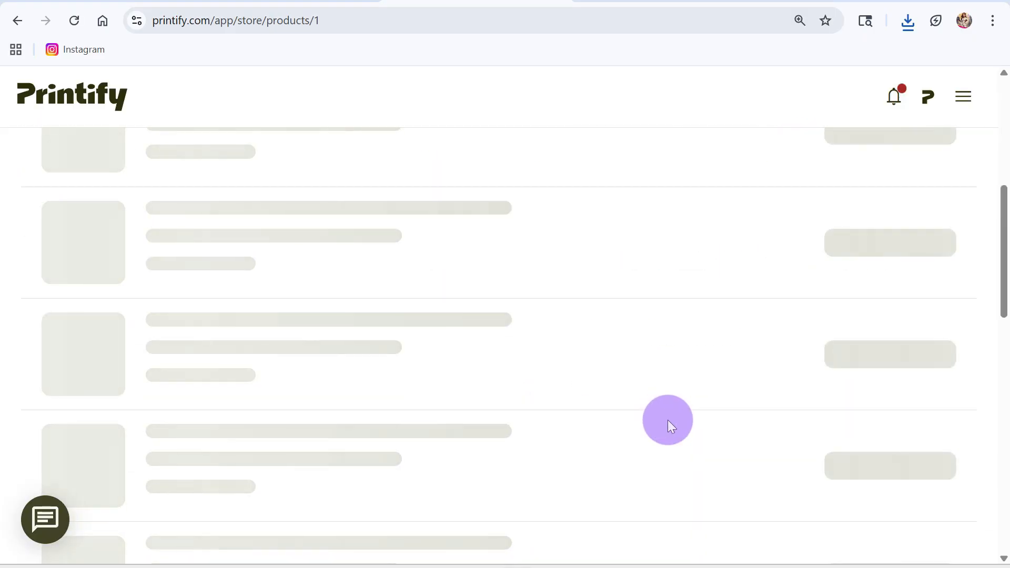
pyautogui.scroll(-3, 668, 421)
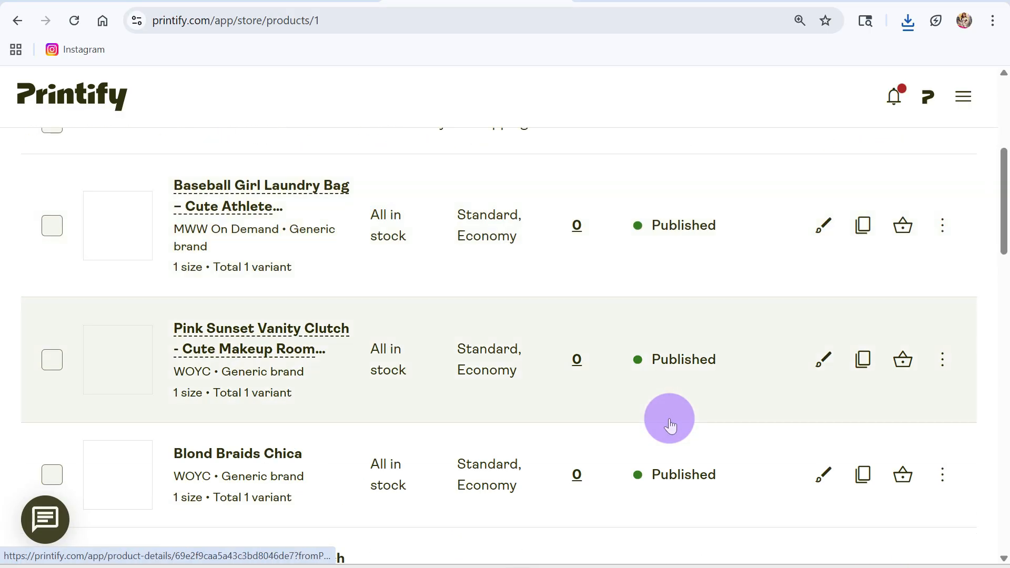
pyautogui.scroll(-10, 670, 421)
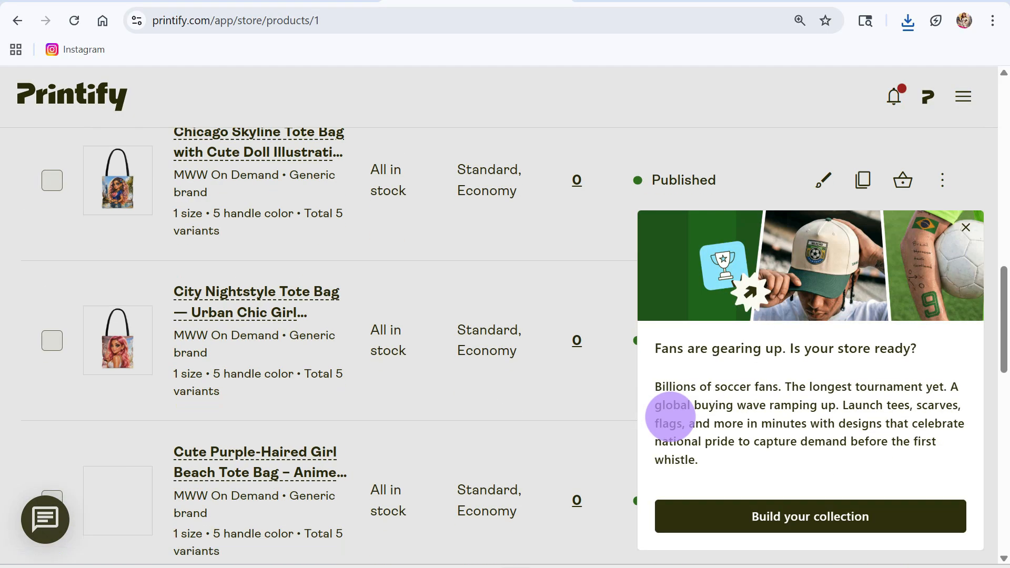
pyautogui.click(966, 225)
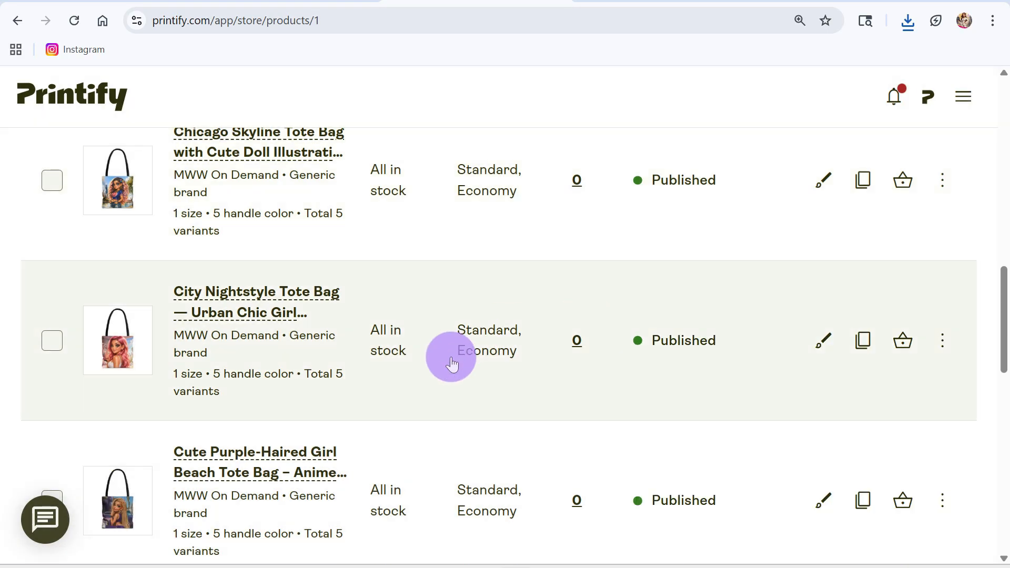
pyautogui.scroll(6, 453, 362)
pyautogui.scroll(2, 457, 362)
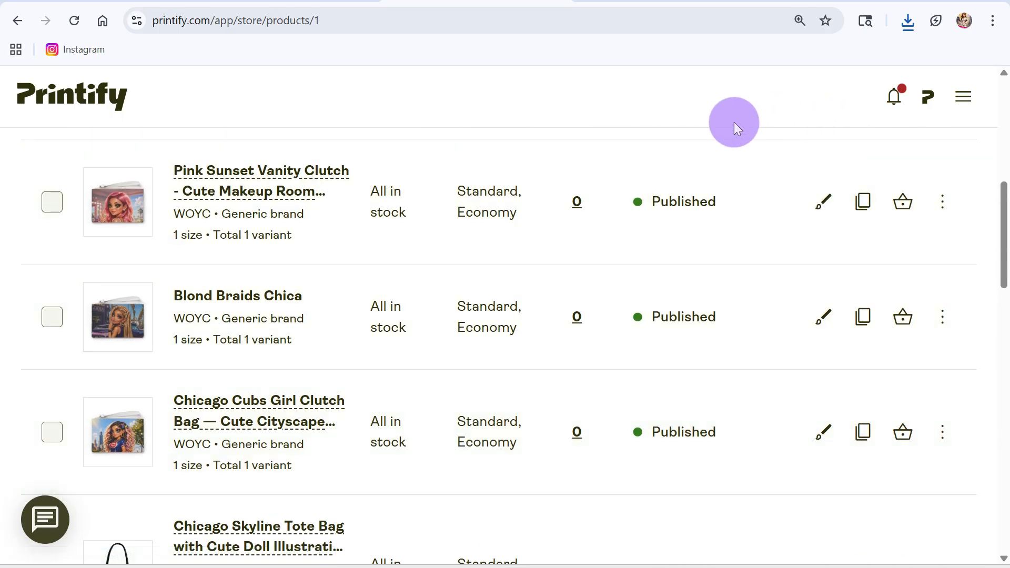
pyautogui.scroll(8, 534, 240)
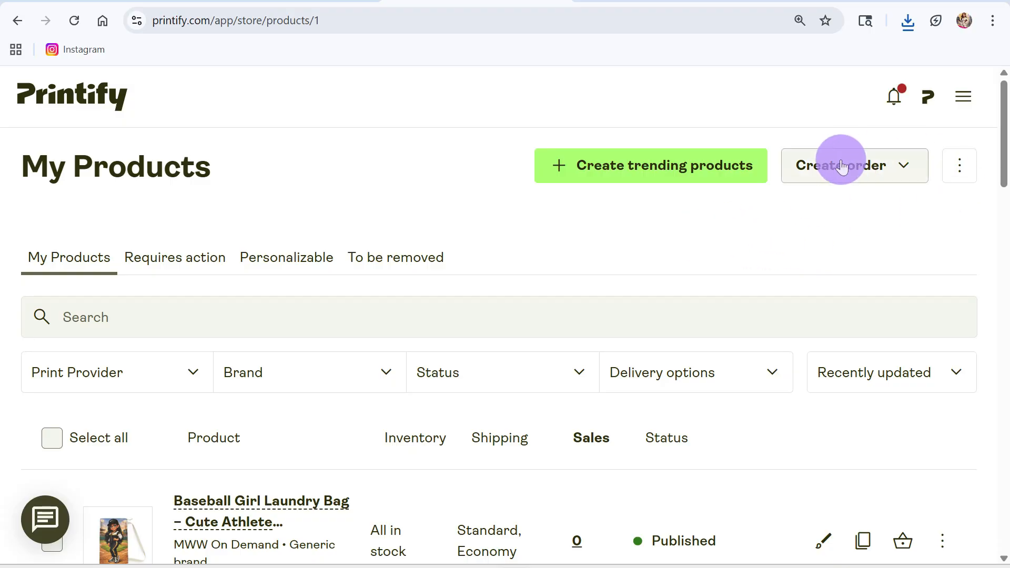
# Check the available order creation types and start the wizard for creating trending products.
pyautogui.click(889, 166)
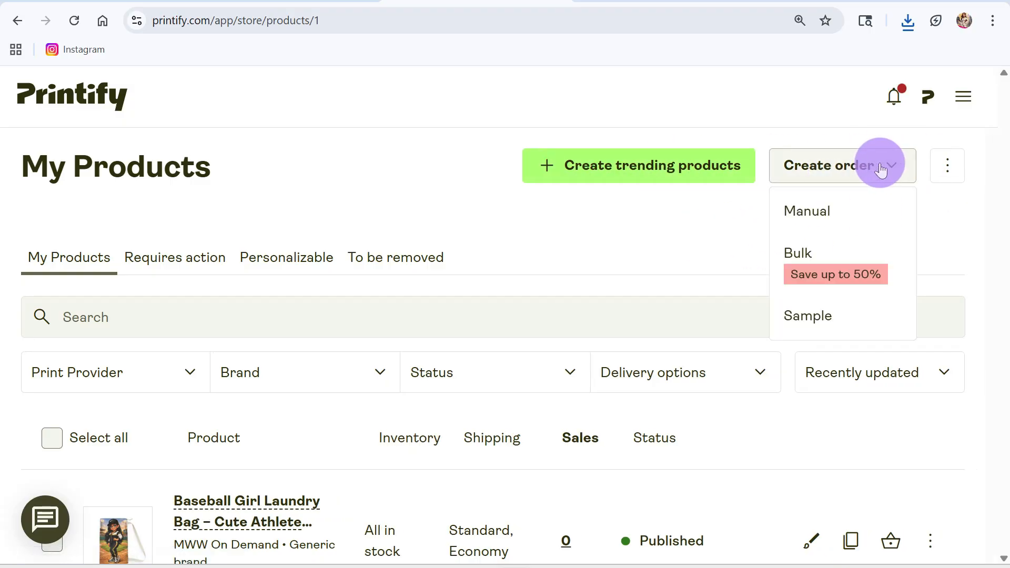
pyautogui.click(706, 223)
pyautogui.click(679, 165)
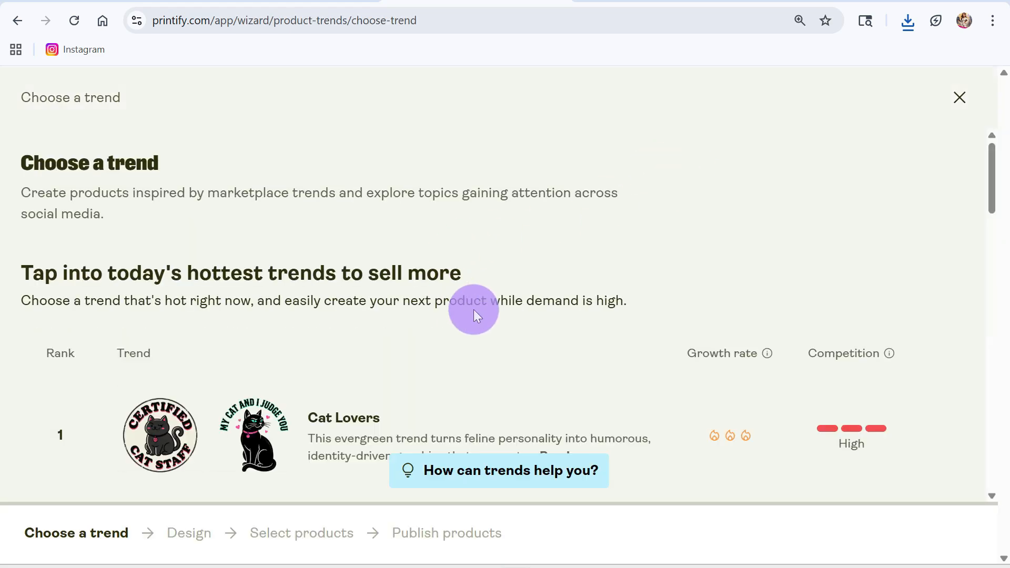
# Examine the ranked product trends with their growth and competition ratings, and exit the wizard, dismissing its feedback survey.
pyautogui.scroll(-5, 474, 311)
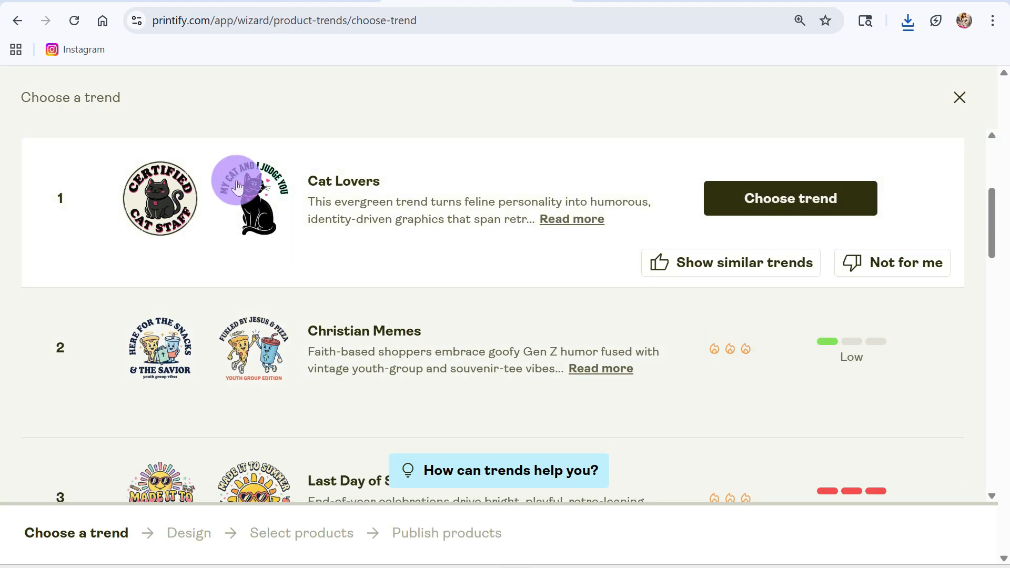
pyautogui.scroll(3, 243, 198)
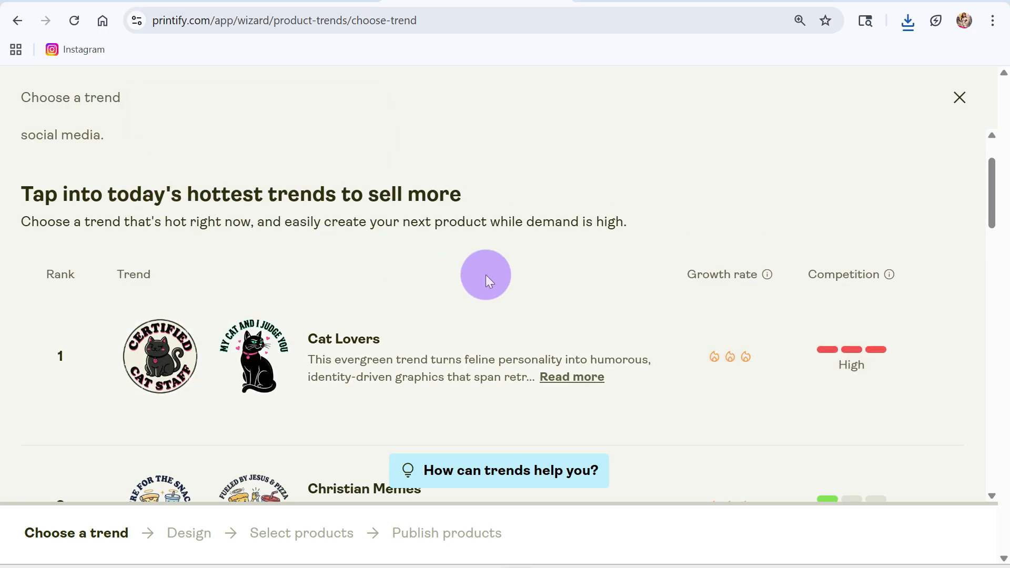
pyautogui.scroll(-3, 483, 279)
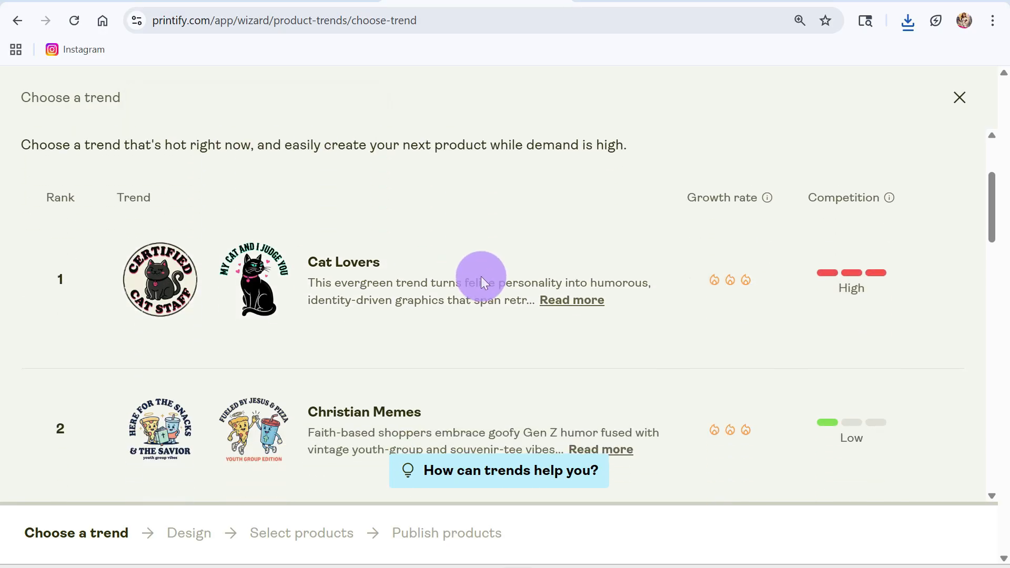
pyautogui.scroll(-1, 483, 288)
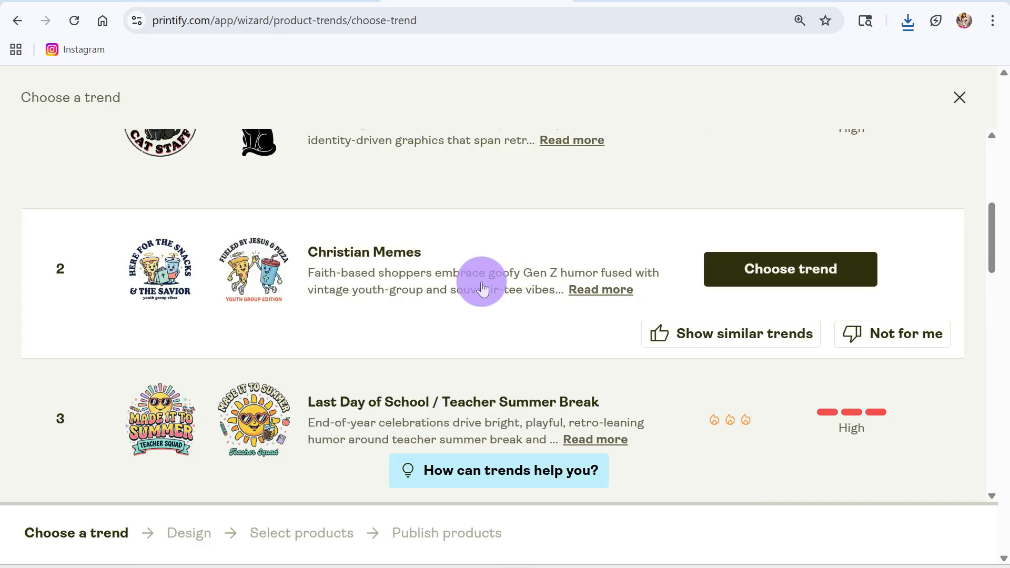
pyautogui.scroll(-5, 484, 289)
pyautogui.scroll(-3, 466, 285)
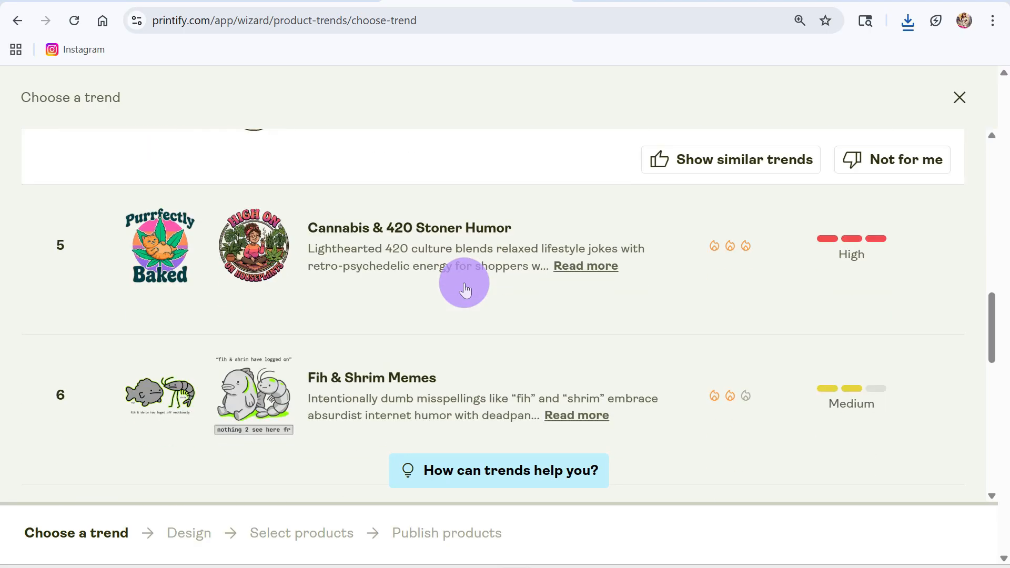
pyautogui.scroll(15, 465, 287)
pyautogui.click(955, 100)
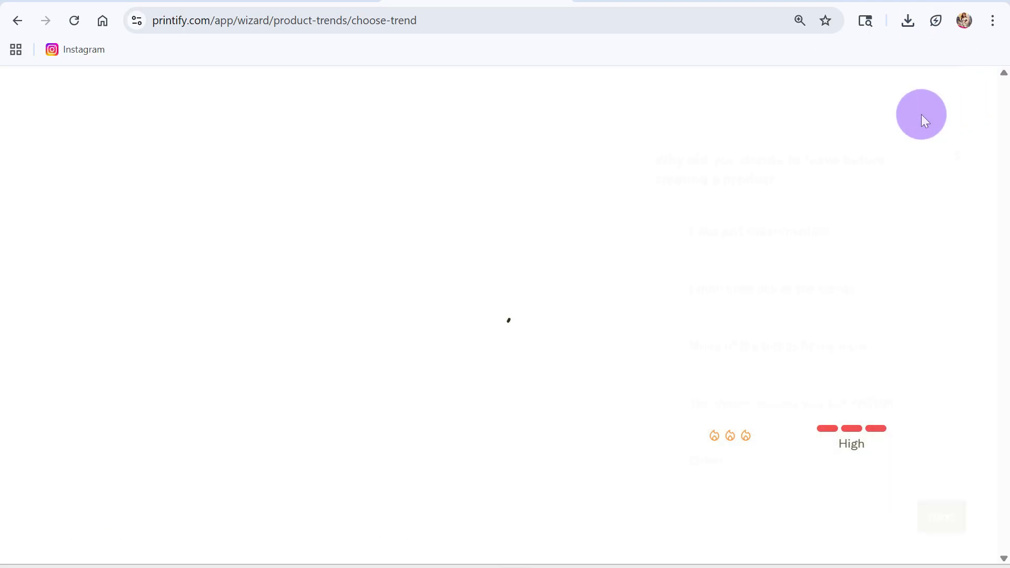
pyautogui.click(953, 162)
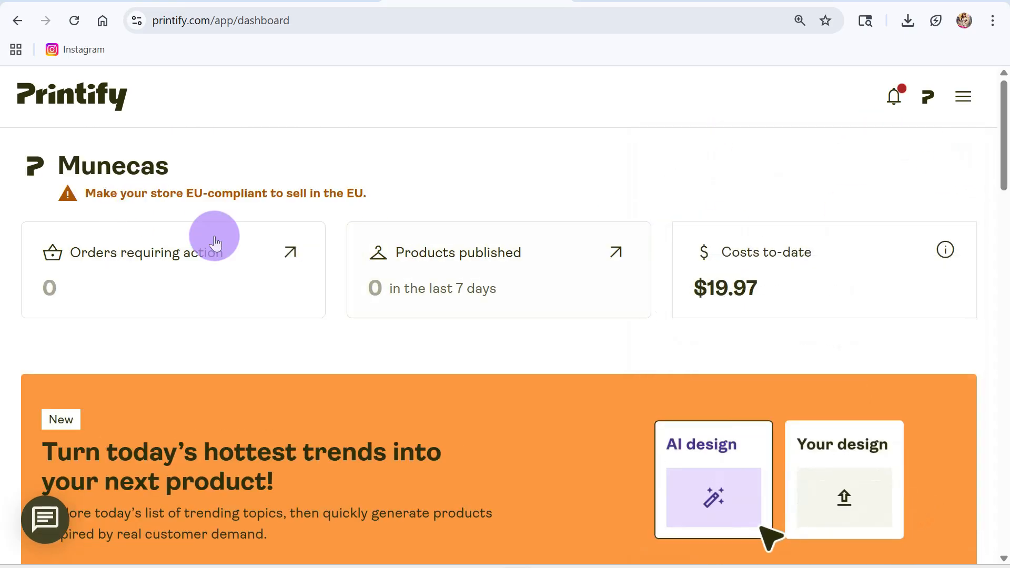
# Open the Stationery Accessories category under Accessories in the product catalog.
pyautogui.scroll(-4, 390, 337)
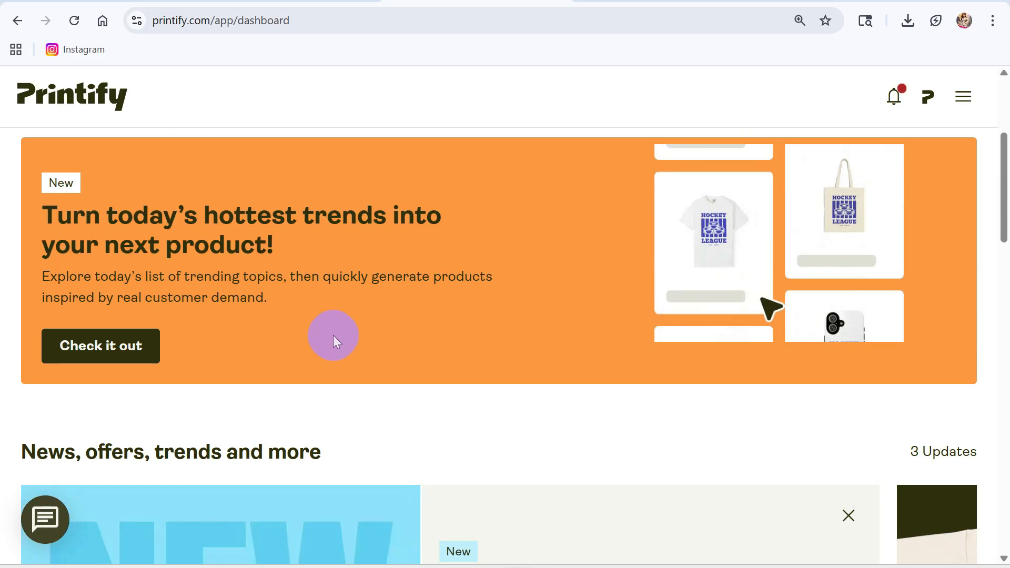
pyautogui.scroll(-4, 401, 361)
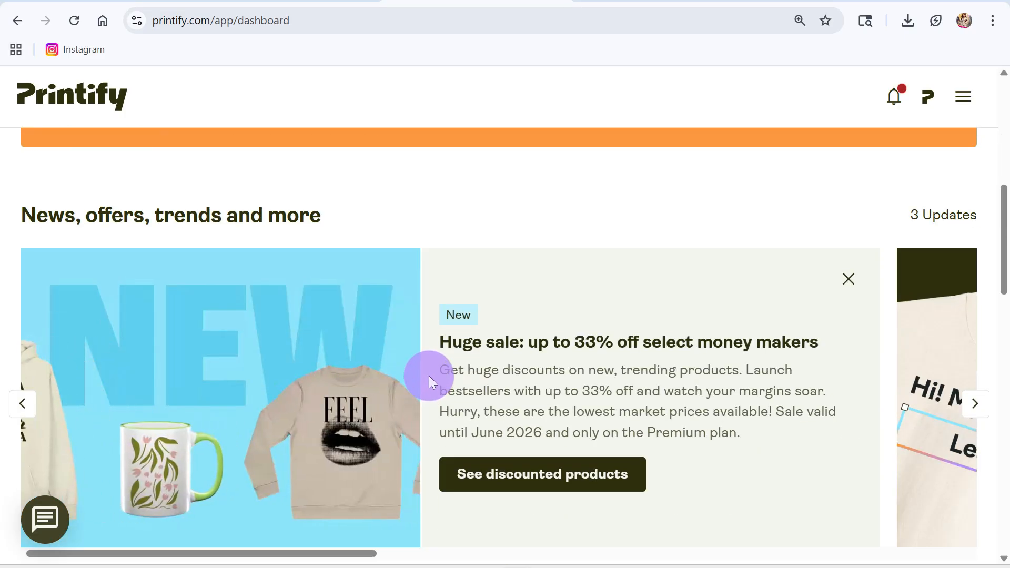
pyautogui.scroll(-5, 437, 365)
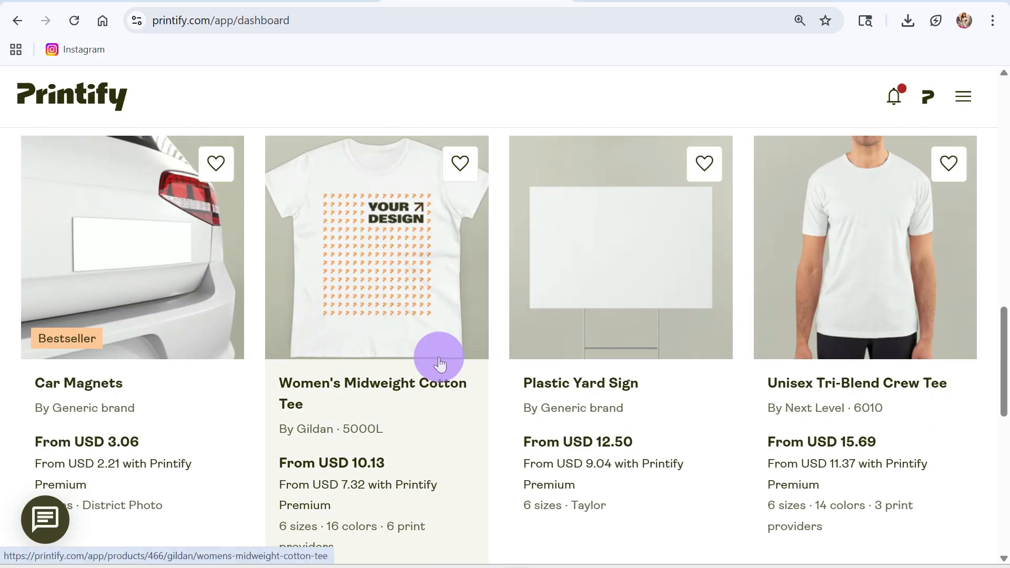
pyautogui.scroll(1, 436, 345)
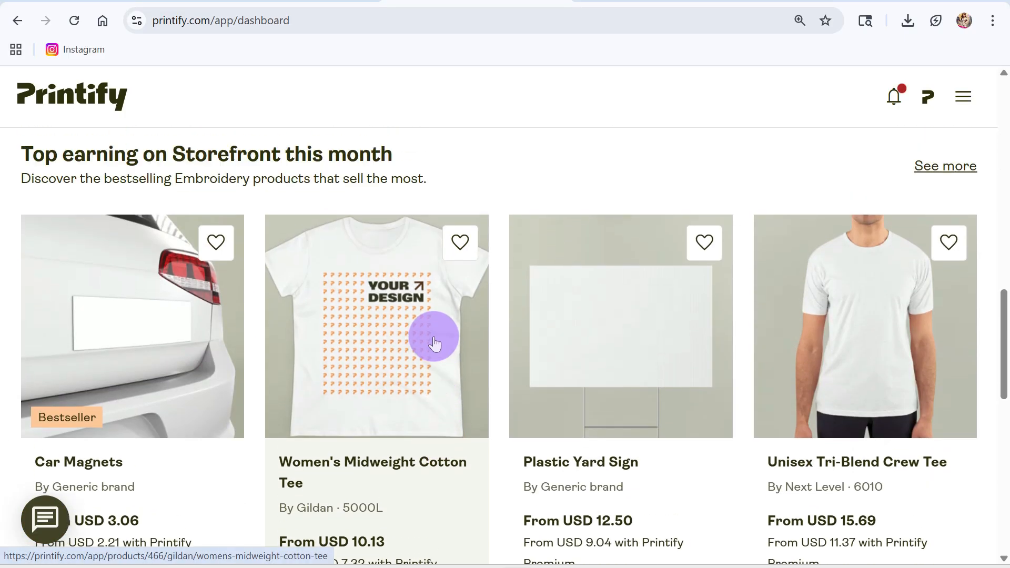
pyautogui.scroll(10, 632, 240)
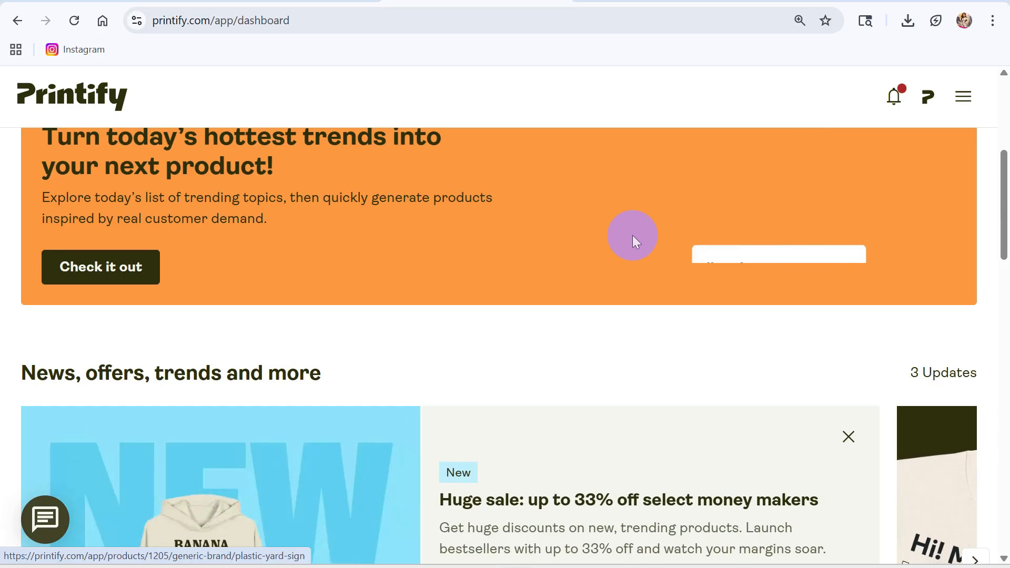
pyautogui.click(967, 97)
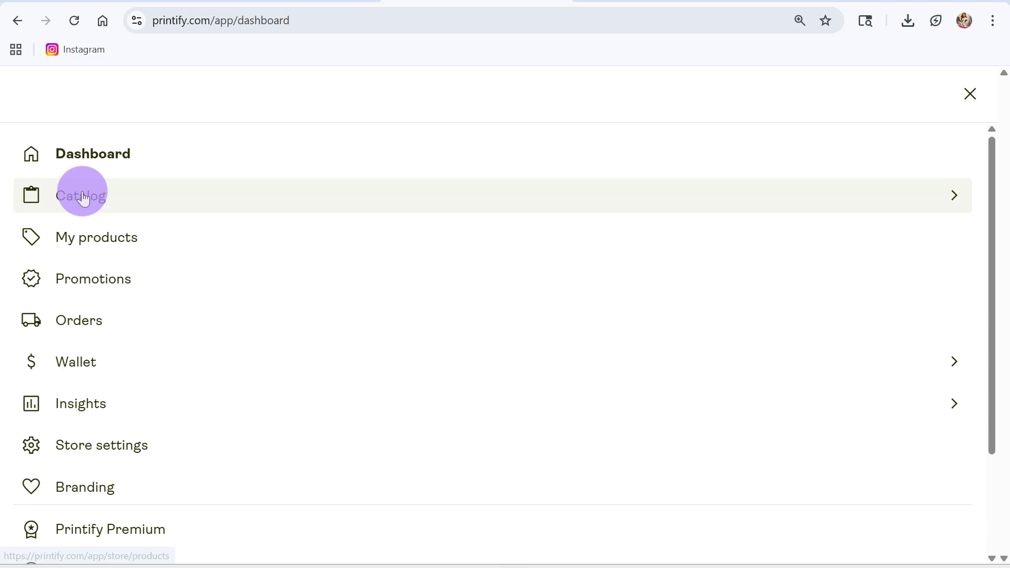
pyautogui.click(81, 193)
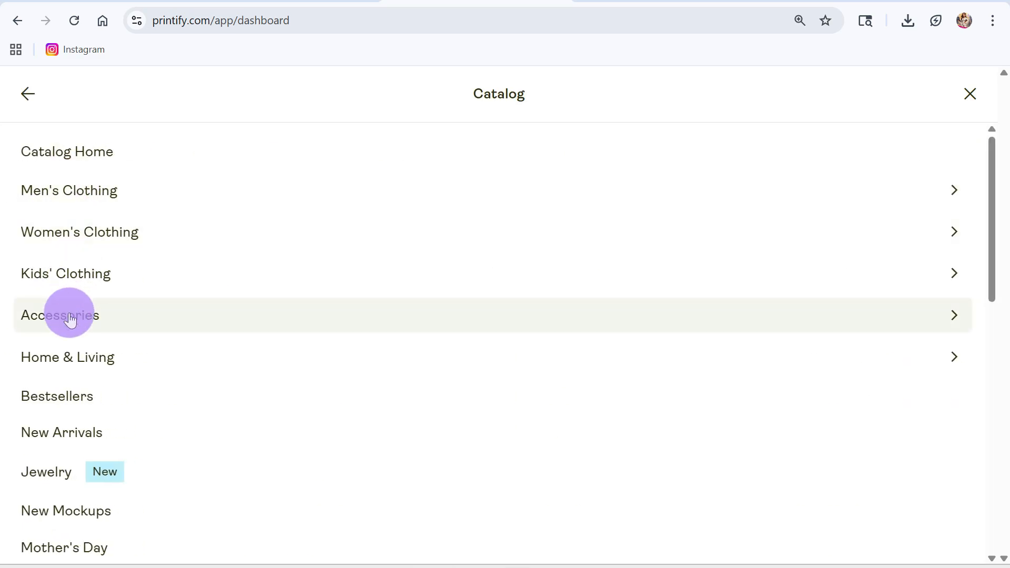
pyautogui.click(70, 318)
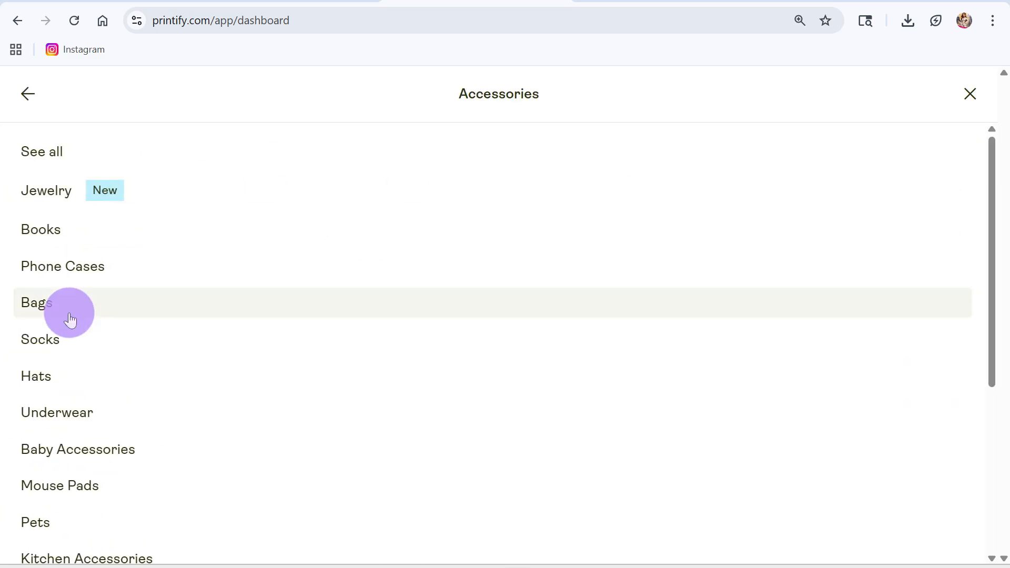
pyautogui.scroll(-3, 63, 404)
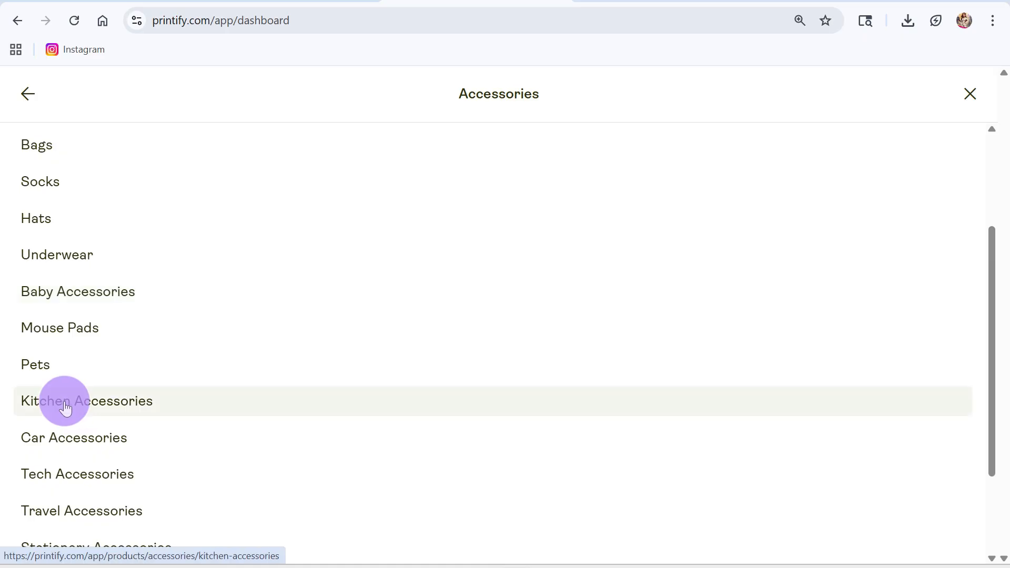
pyautogui.scroll(-3, 73, 403)
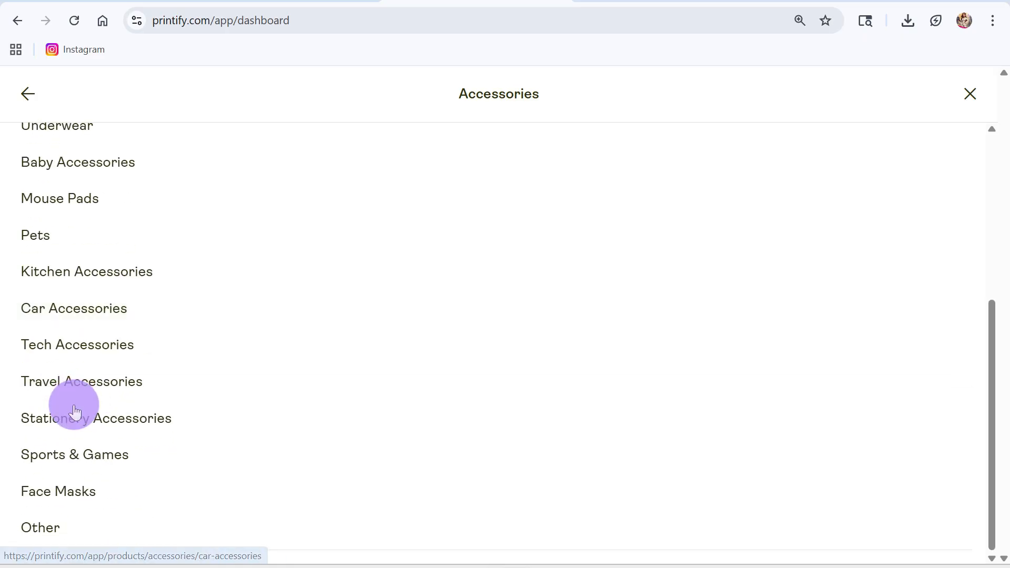
pyautogui.click(83, 424)
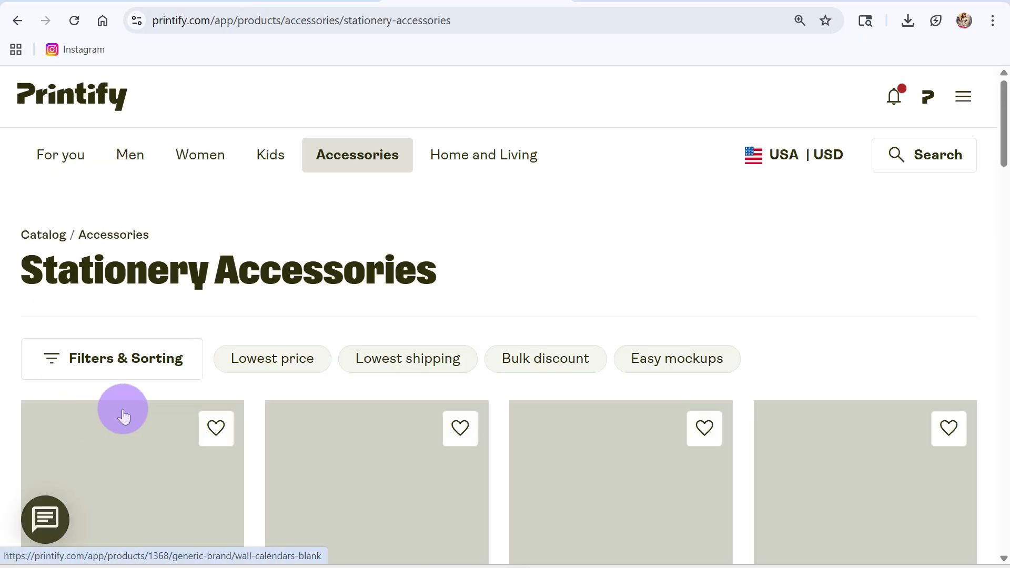
# Browse the stationery accessories, comparing the calendars and photo books, and open the Softcover Photo Book product page.
pyautogui.scroll(-4, 654, 372)
pyautogui.scroll(3, 637, 400)
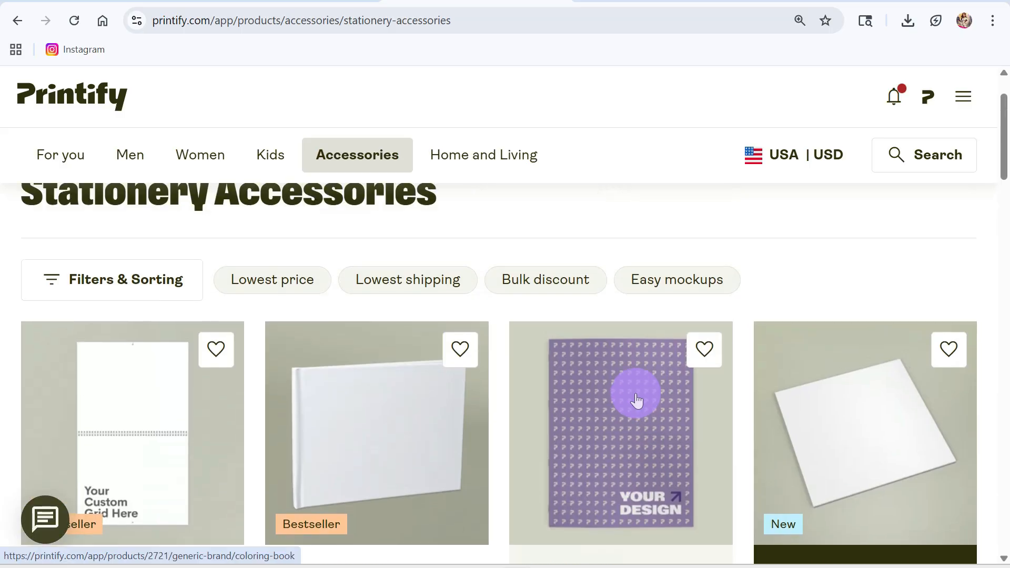
pyautogui.scroll(-1, 636, 400)
pyautogui.scroll(-3, 734, 444)
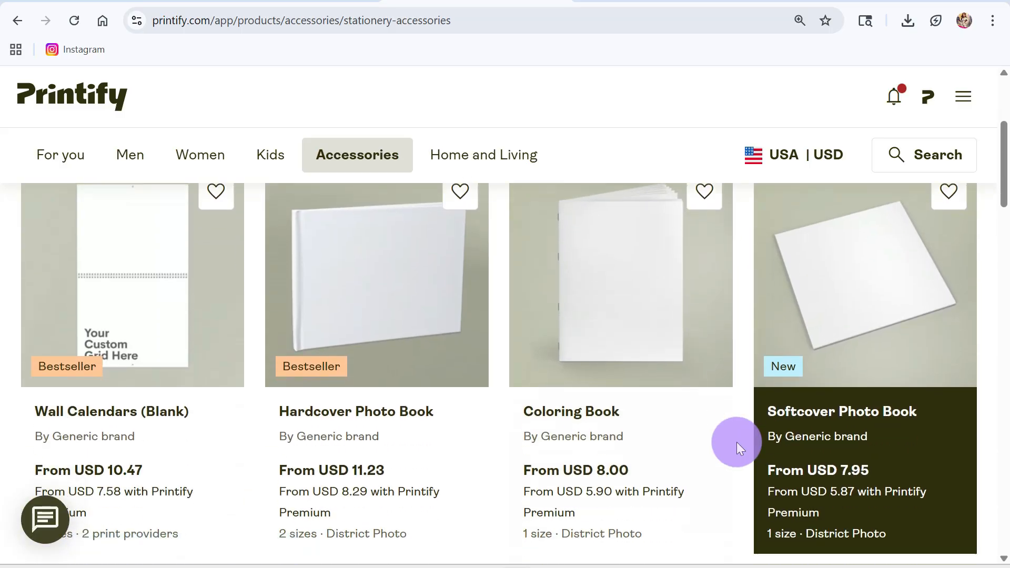
pyautogui.scroll(-12, 734, 445)
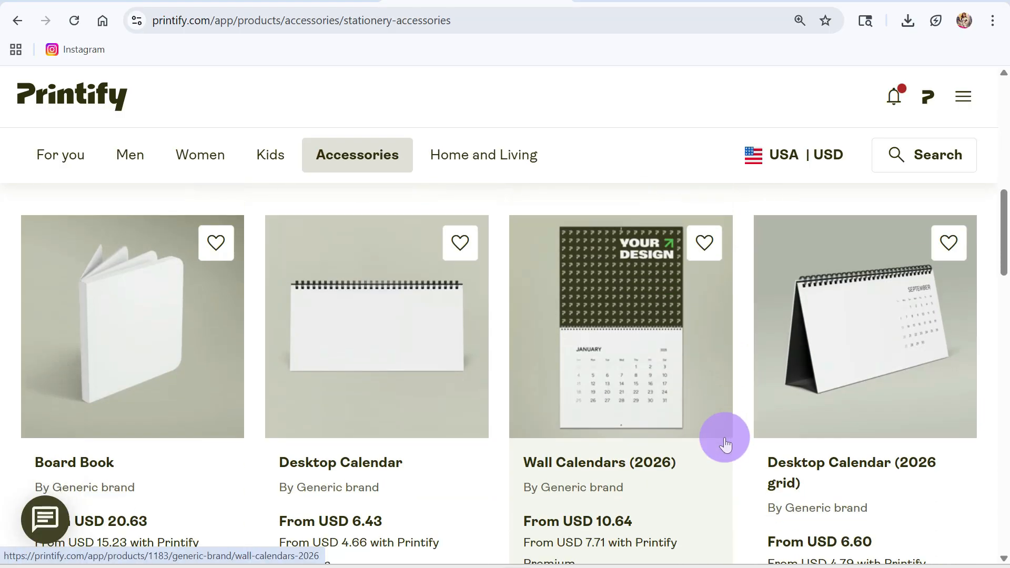
pyautogui.scroll(-11, 725, 444)
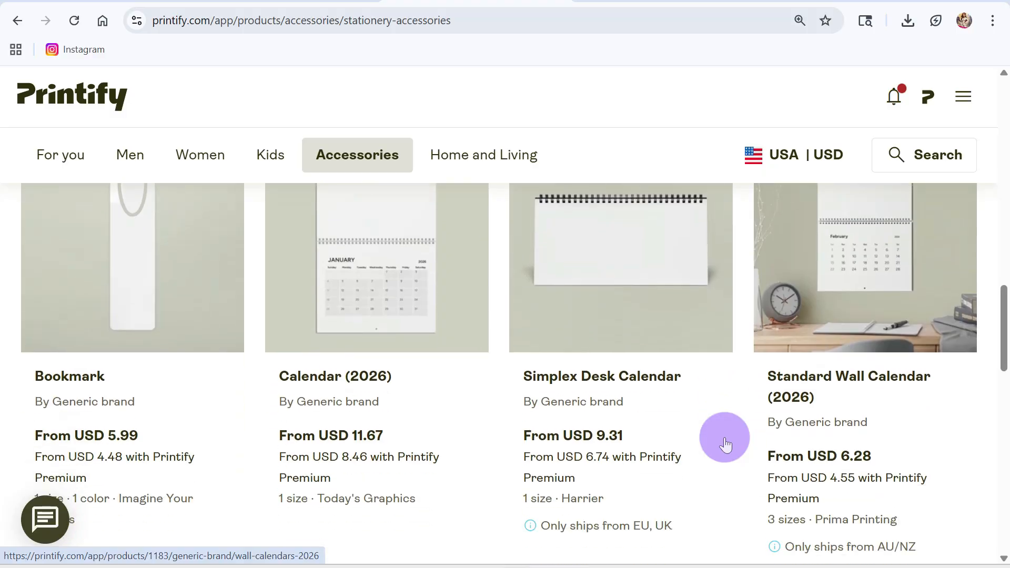
pyautogui.scroll(-10, 723, 436)
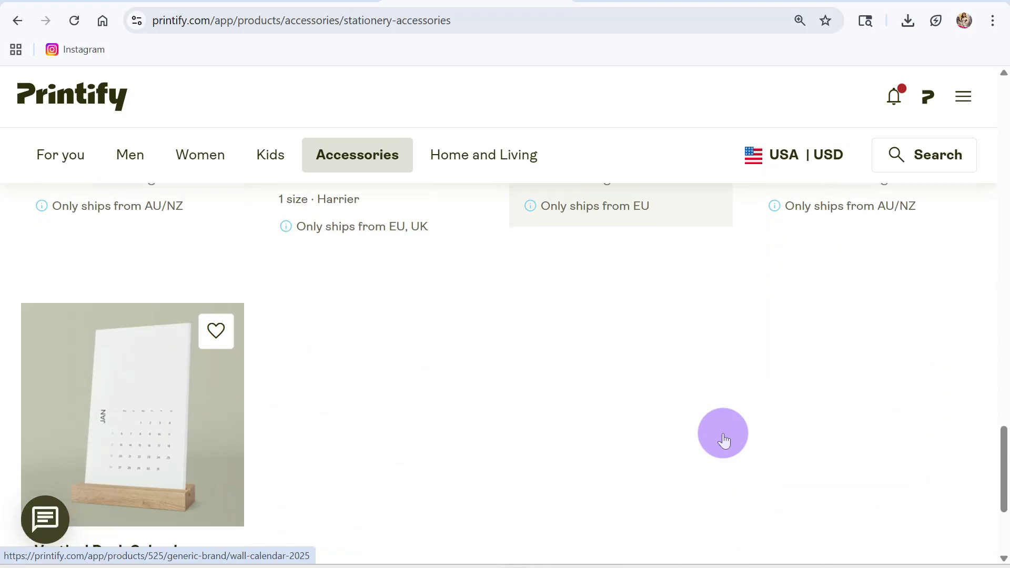
pyautogui.scroll(15, 695, 422)
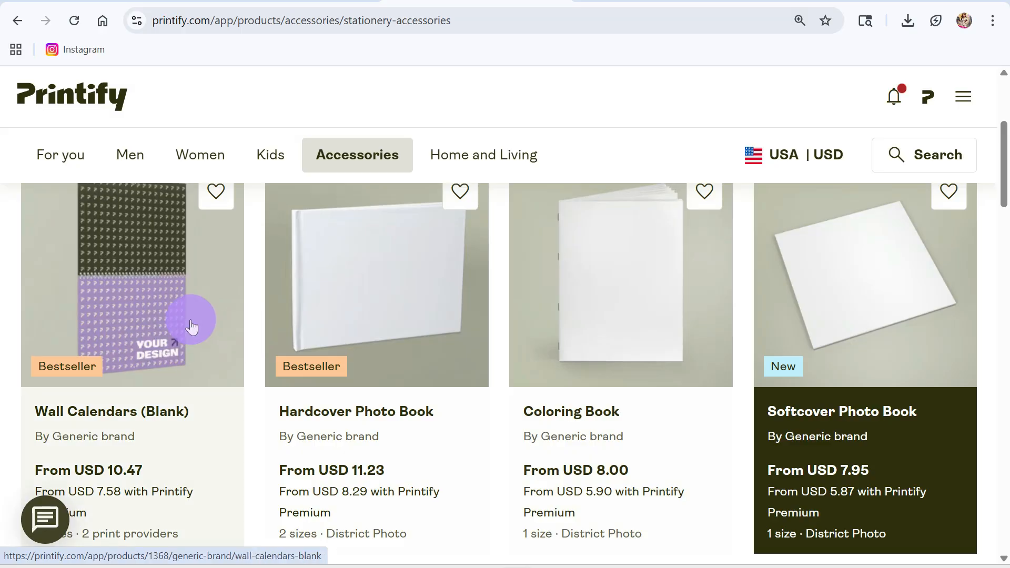
pyautogui.scroll(-2, 97, 347)
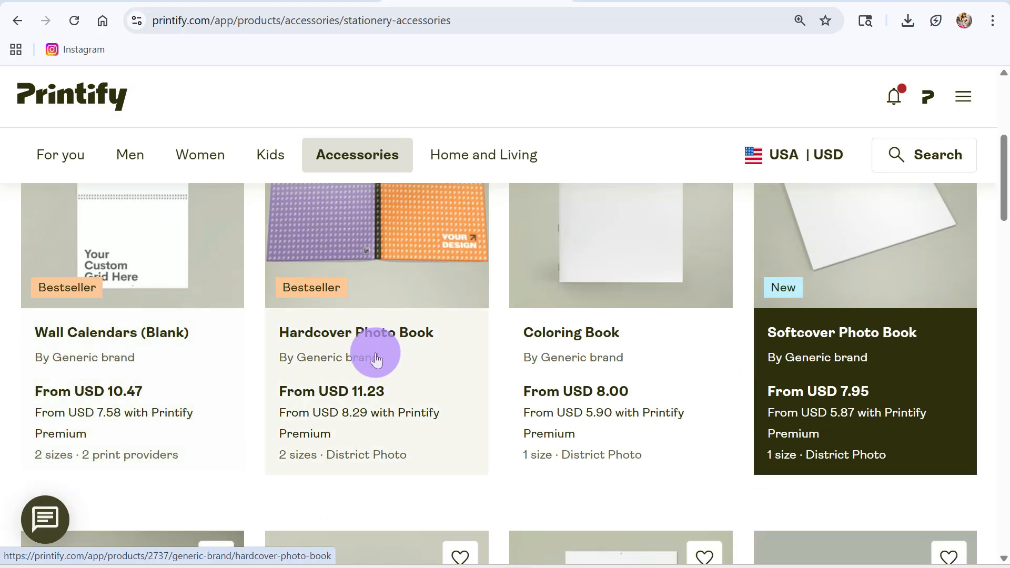
pyautogui.scroll(2, 857, 354)
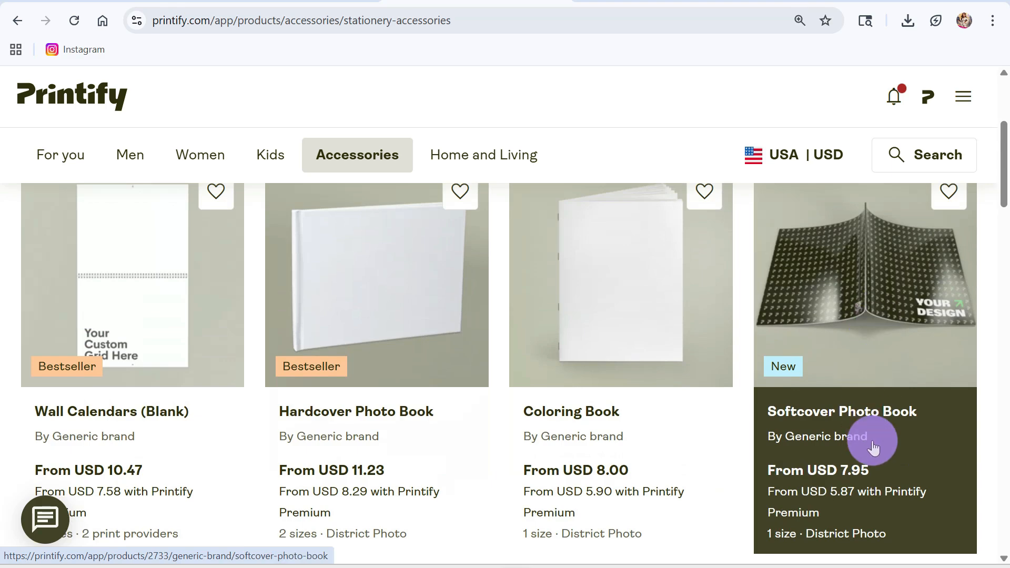
pyautogui.click(884, 296)
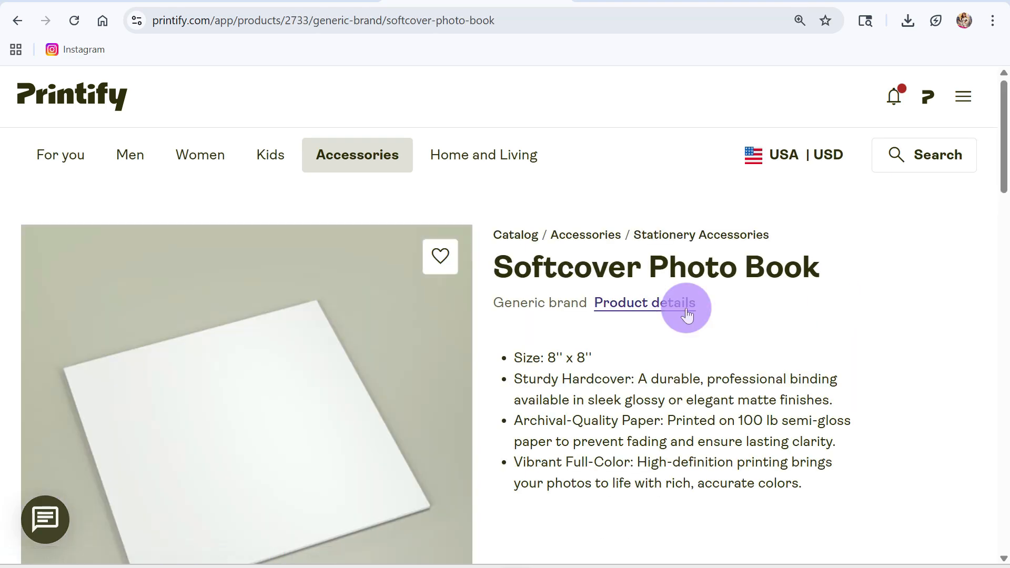
# Start designing the 8'' x 8'' Softcover Photo Book with District Photo as the print provider.
pyautogui.scroll(-5, 669, 342)
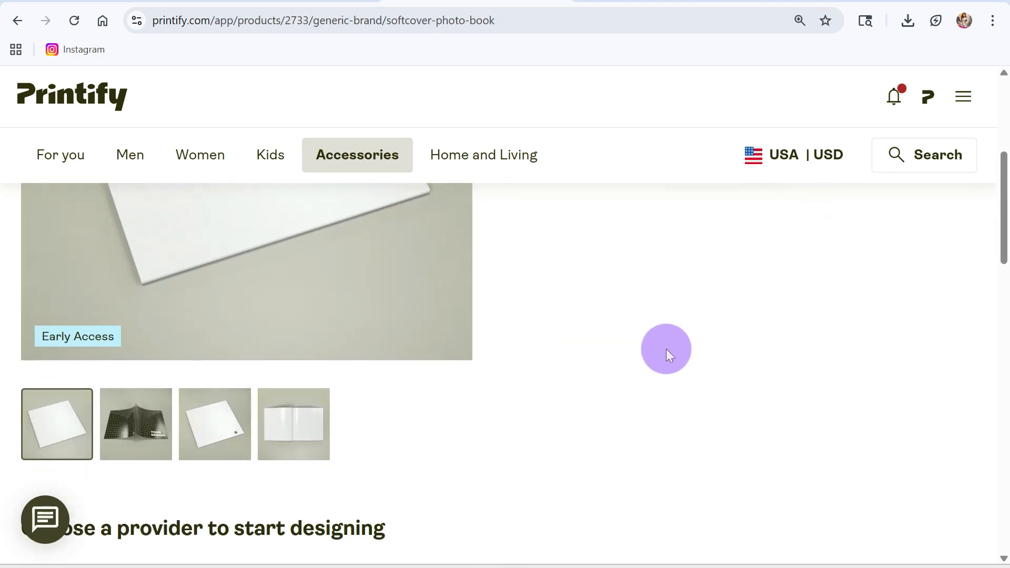
pyautogui.scroll(-5, 669, 351)
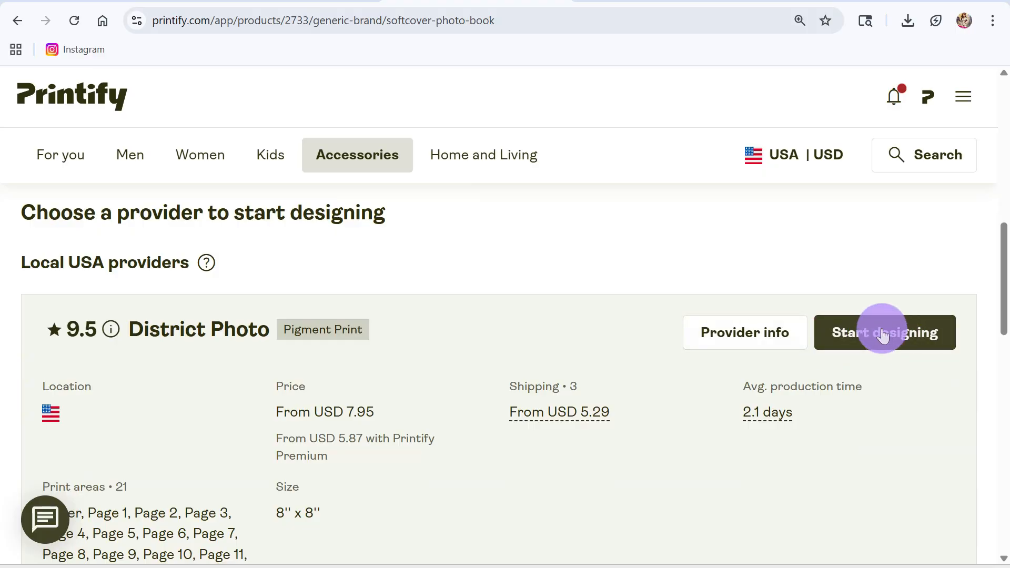
pyautogui.click(879, 337)
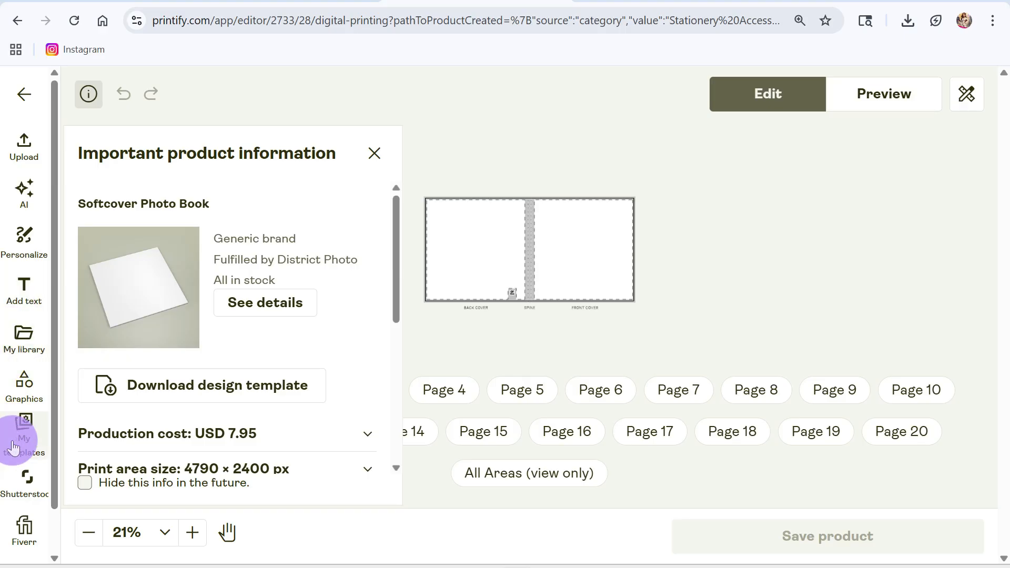
# Upload the Gemini-generated poodle image from the Downloads folder and place it on the photo book cover.
pyautogui.click(29, 156)
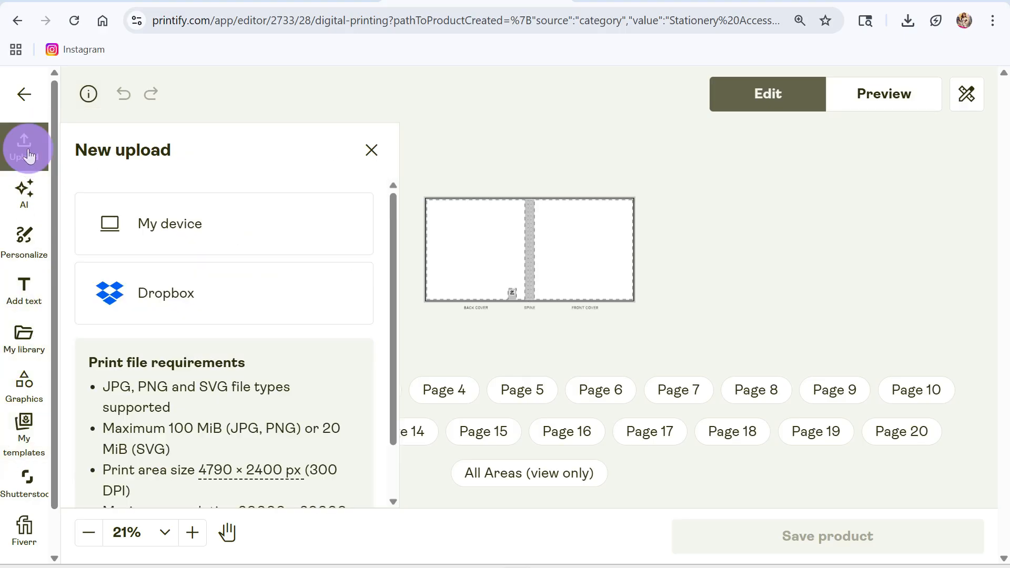
pyautogui.click(188, 227)
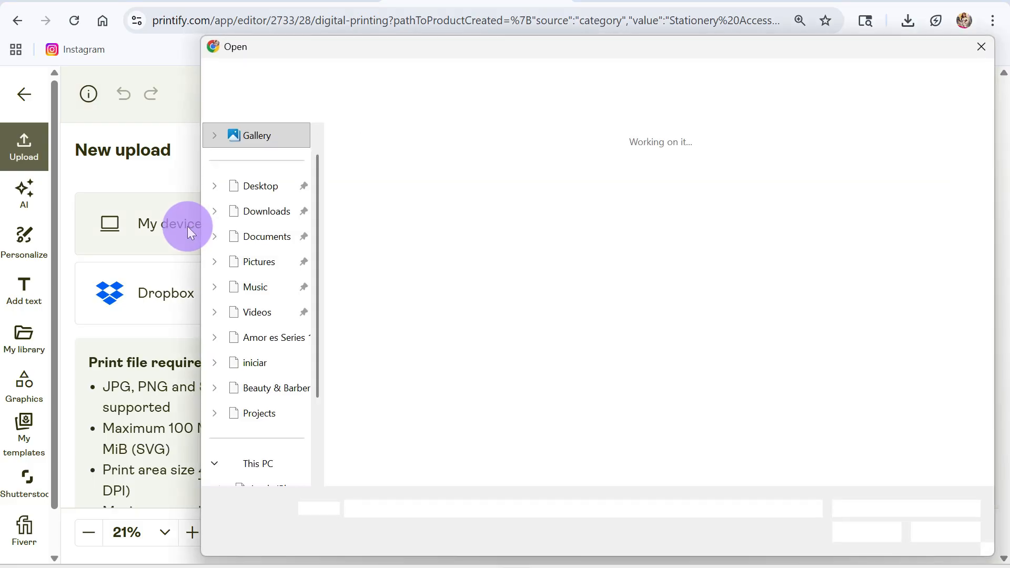
pyautogui.click(370, 210)
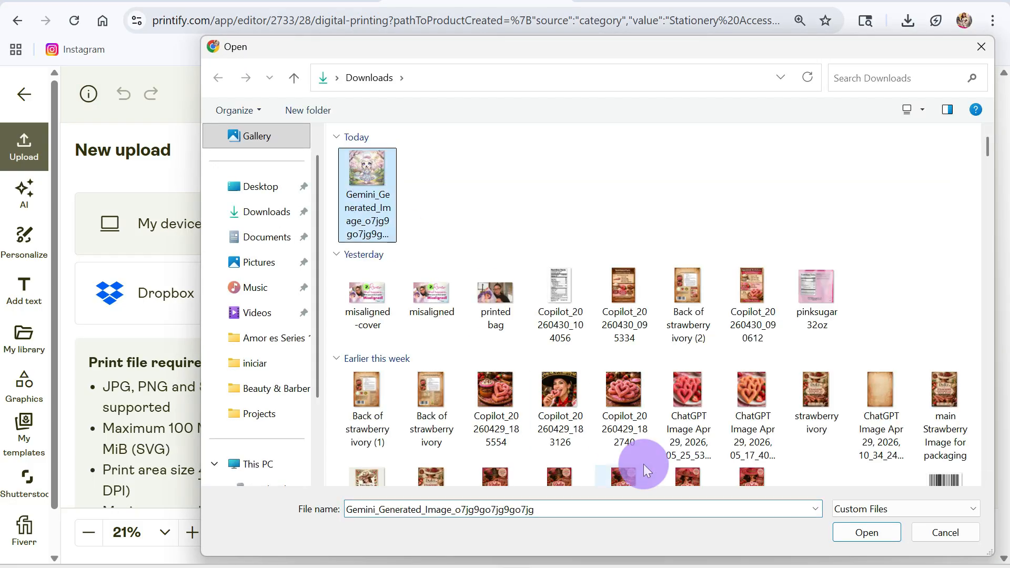
pyautogui.click(876, 542)
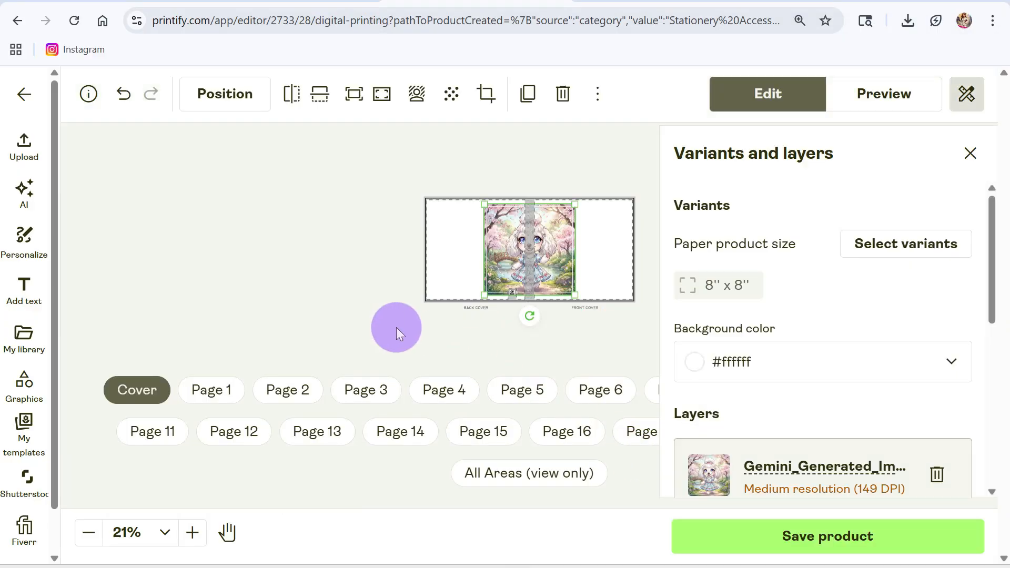
# Move the poodle image onto the front cover and enlarge it from its corner to fill the front cover area.
pyautogui.moveTo(545, 261); pyautogui.dragTo(603, 257)
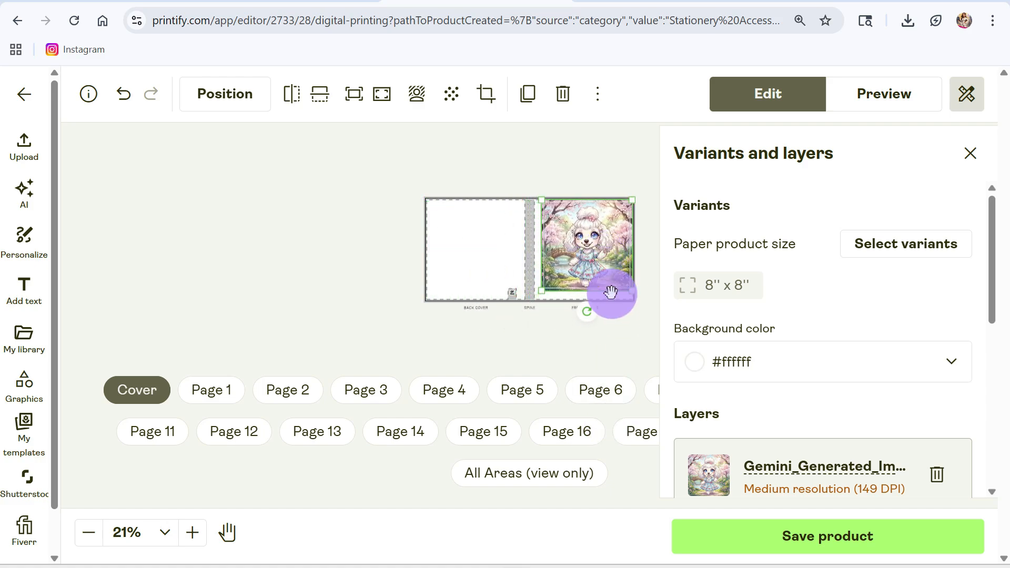
pyautogui.moveTo(541, 291); pyautogui.dragTo(540, 297)
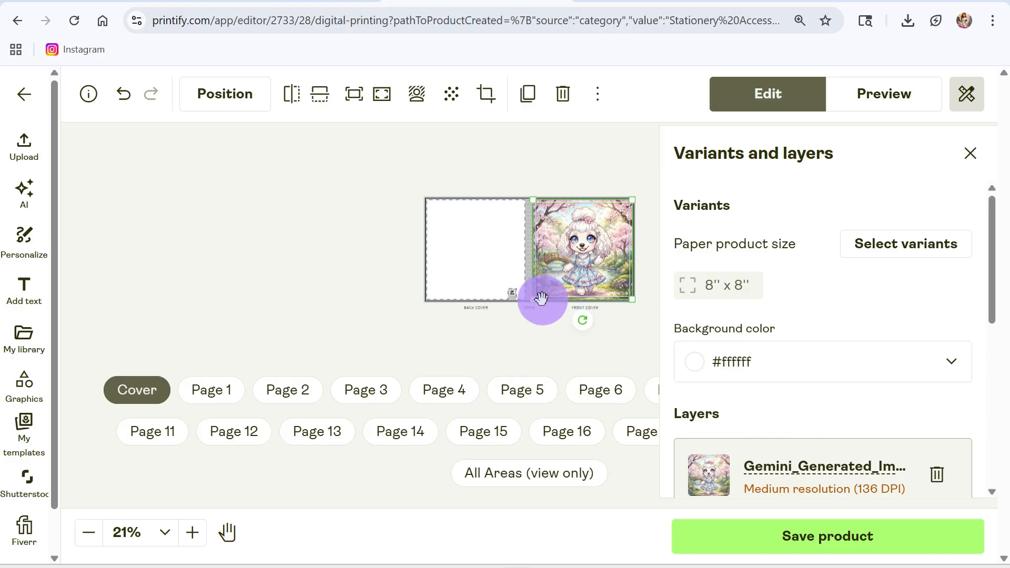
pyautogui.moveTo(533, 302)
pyautogui.mouseDown()
pyautogui.moveTo(520, 307)
pyautogui.moveTo(532, 308)
pyautogui.mouseUp()
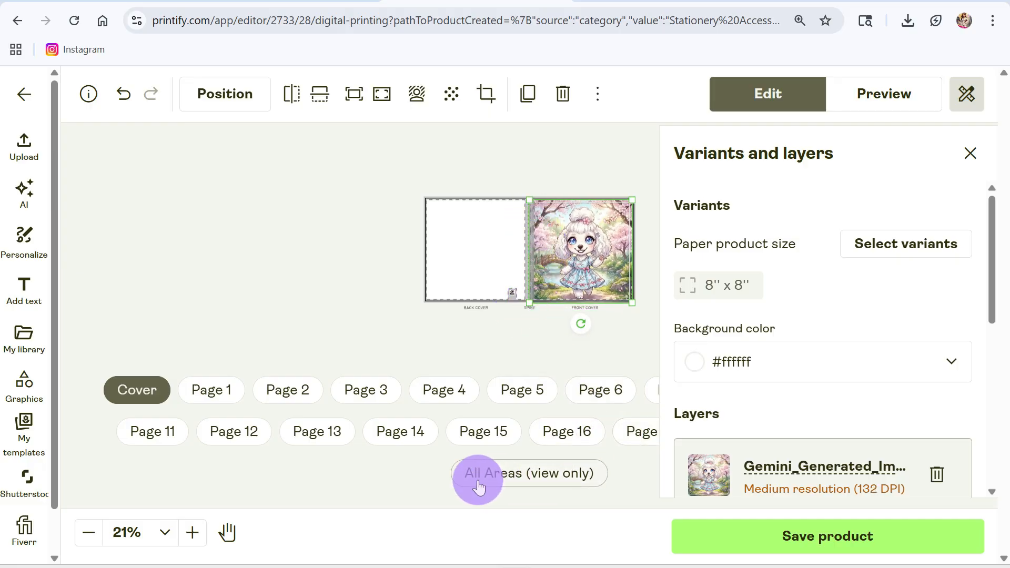
# Nudge the poodle image at 100% zoom to line it up with the spine and the front cover's lower edge.
pyautogui.click(154, 534)
pyautogui.click(138, 456)
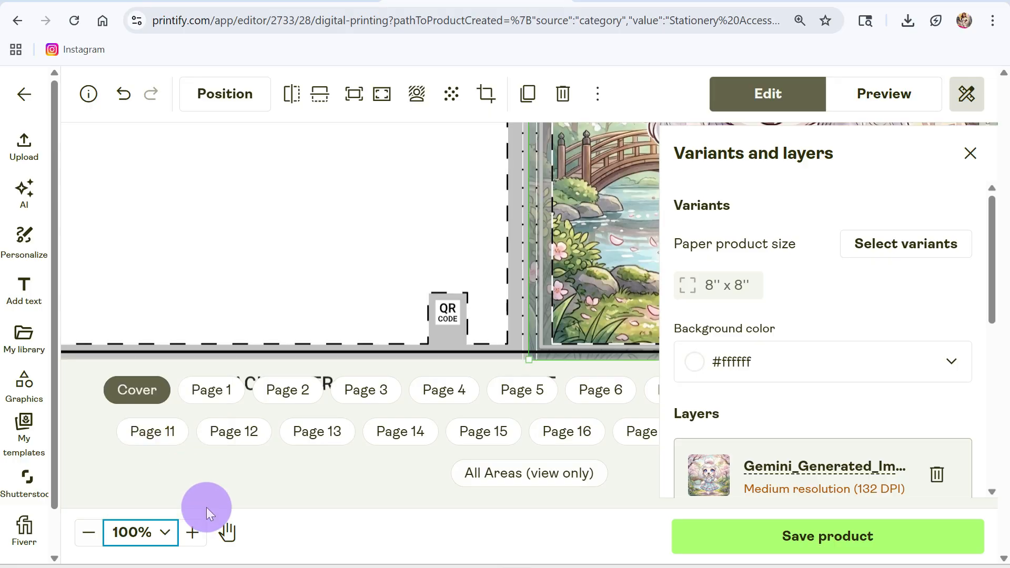
pyautogui.click(229, 533)
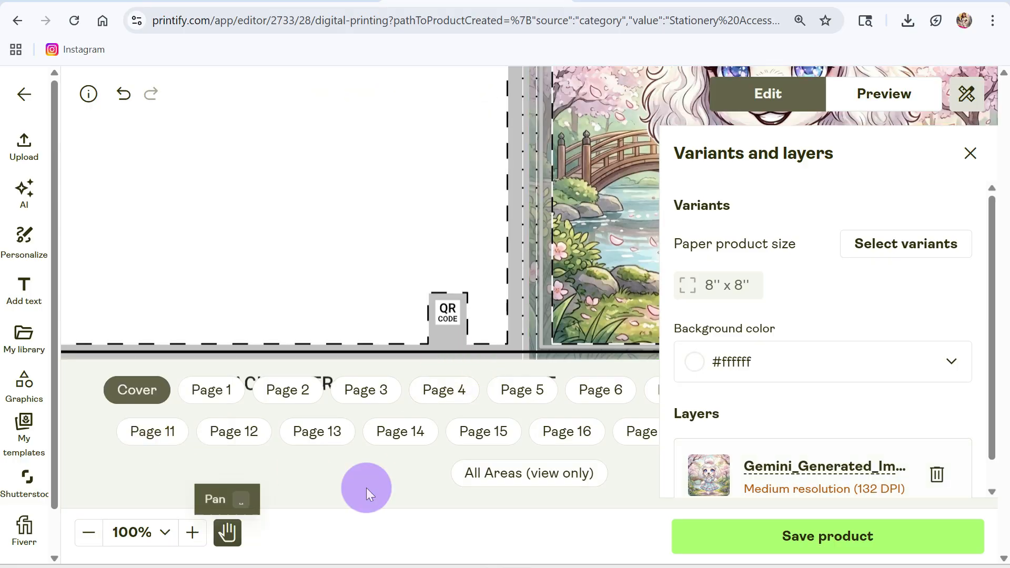
pyautogui.moveTo(585, 235); pyautogui.dragTo(329, 294)
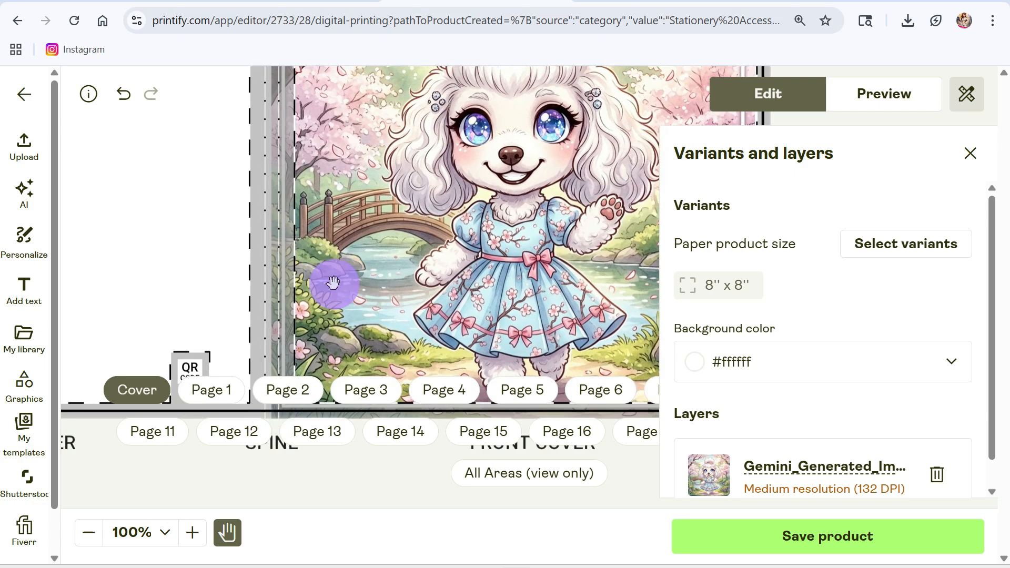
pyautogui.moveTo(332, 283); pyautogui.dragTo(367, 300)
pyautogui.click(227, 531)
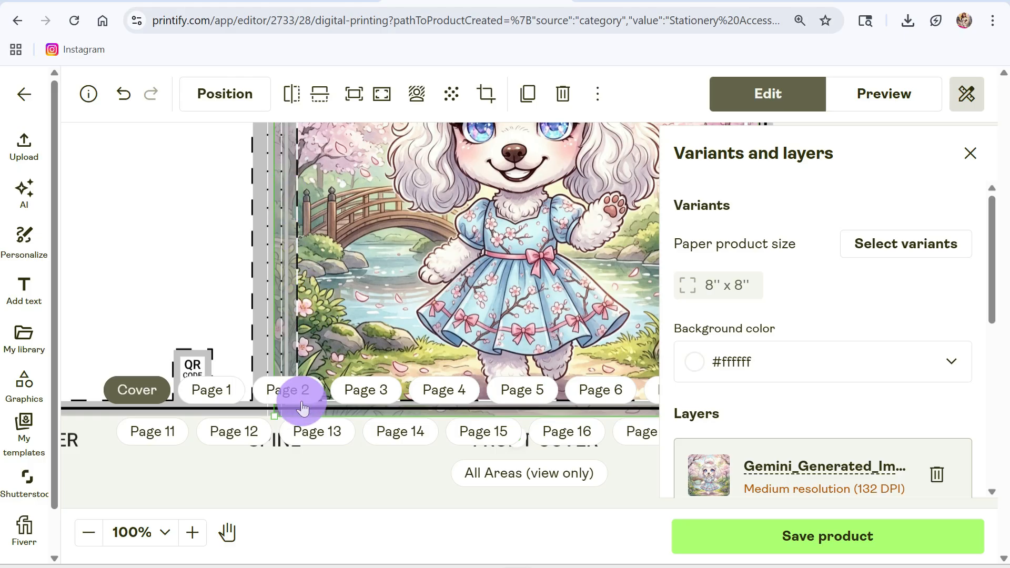
pyautogui.moveTo(347, 251); pyautogui.dragTo(352, 262)
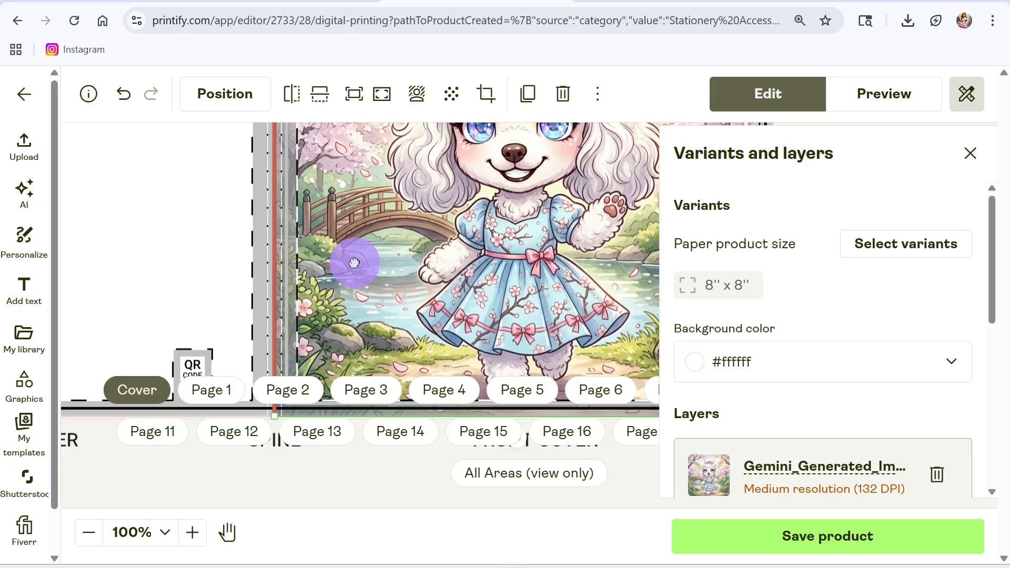
pyautogui.moveTo(360, 262); pyautogui.dragTo(379, 271)
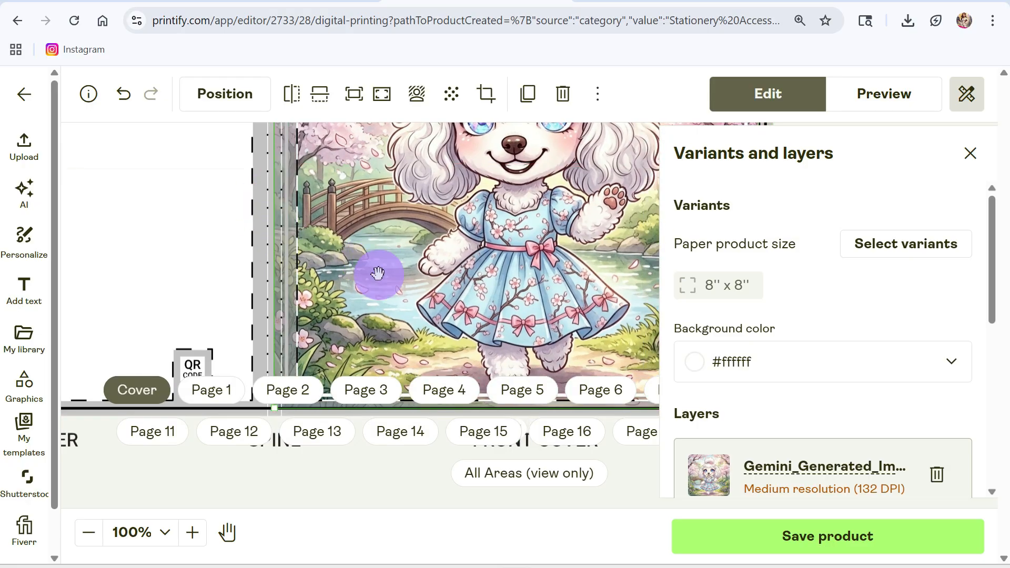
# Check the poodle image's placement against the spine and front cover margins at 50% zoom.
pyautogui.click(193, 533)
pyautogui.click(148, 531)
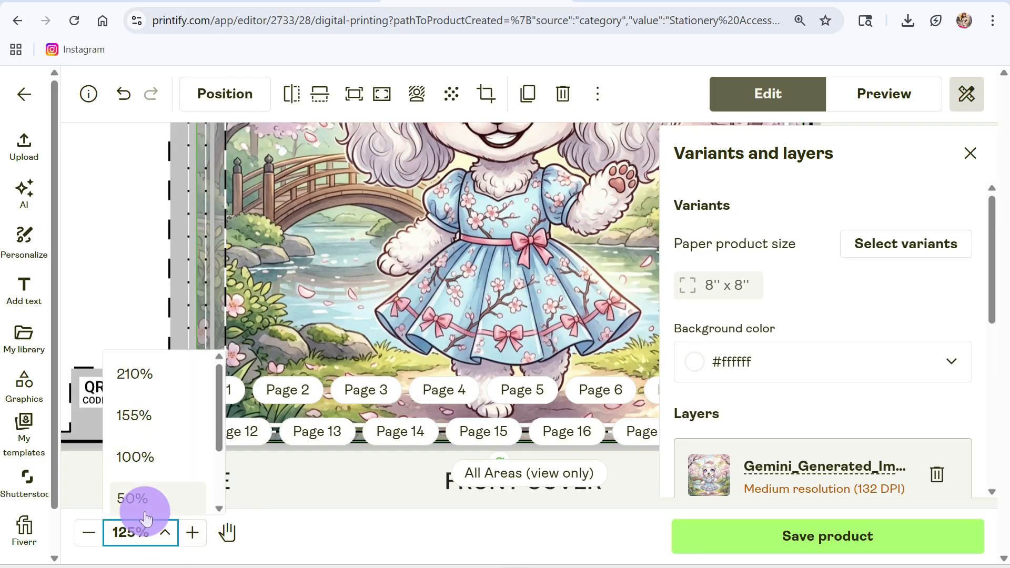
pyautogui.click(150, 507)
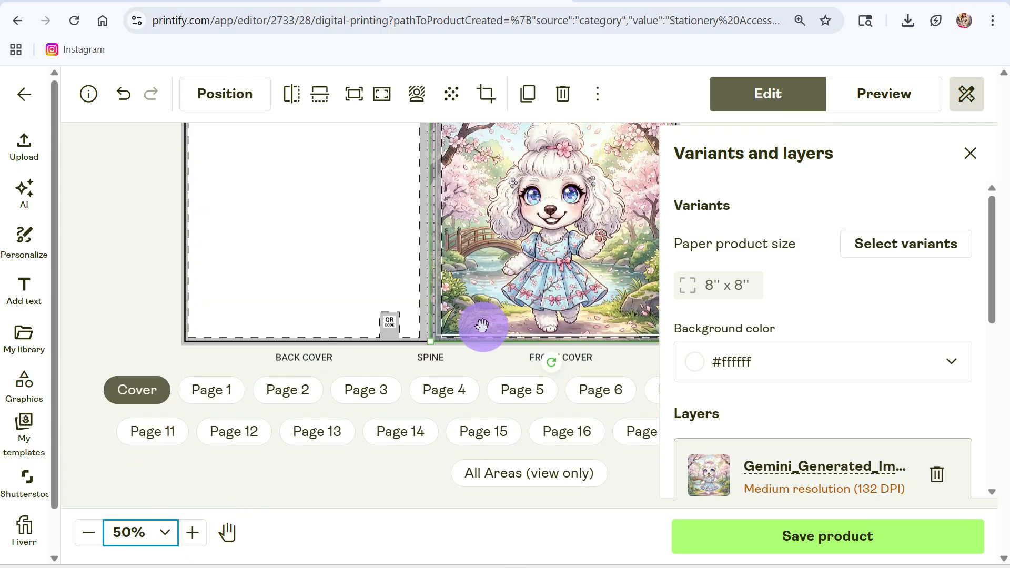
pyautogui.moveTo(504, 288)
pyautogui.mouseDown()
pyautogui.moveTo(491, 289)
pyautogui.moveTo(505, 289)
pyautogui.mouseUp()
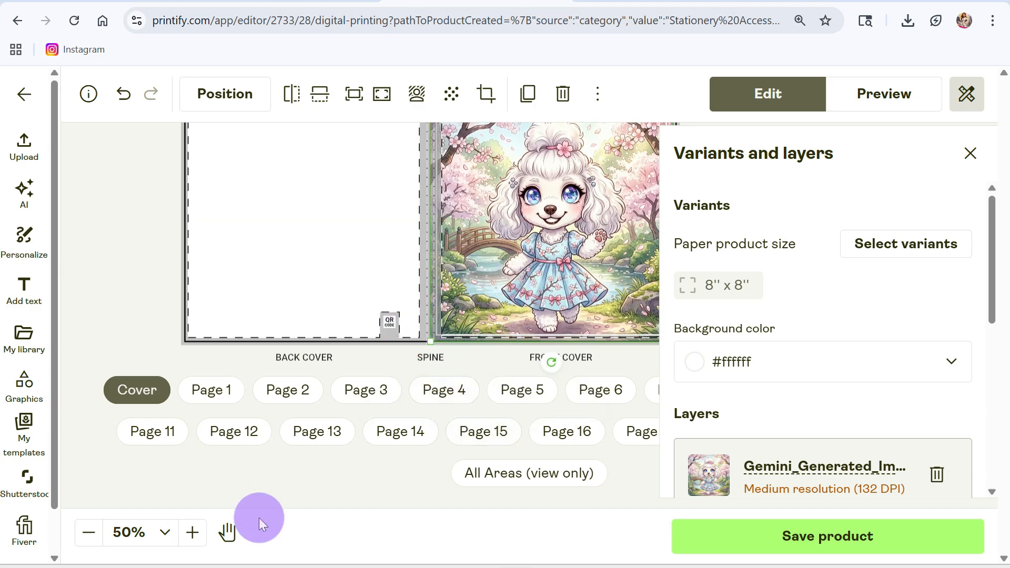
pyautogui.click(226, 533)
pyautogui.moveTo(581, 243); pyautogui.dragTo(522, 247)
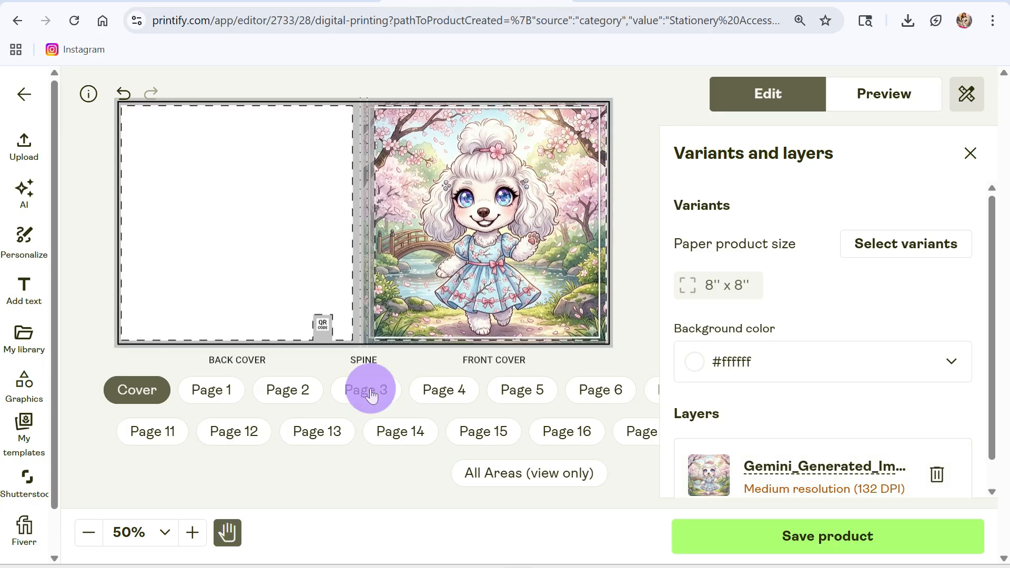
pyautogui.click(222, 535)
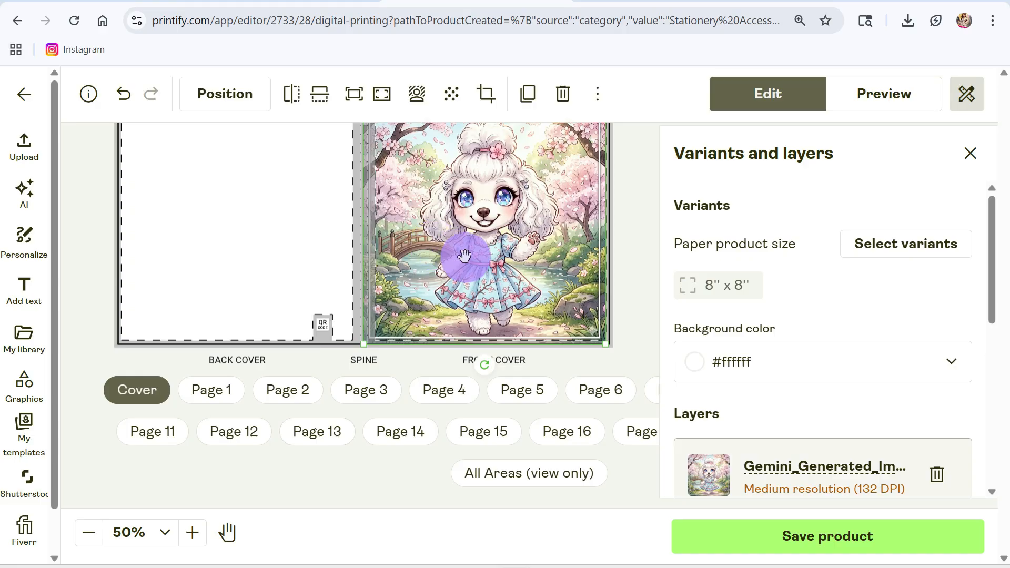
# Enlarge the poodle image from its lower corners so it extends past the front cover's outer and lower edges.
pyautogui.scroll(2, 465, 256)
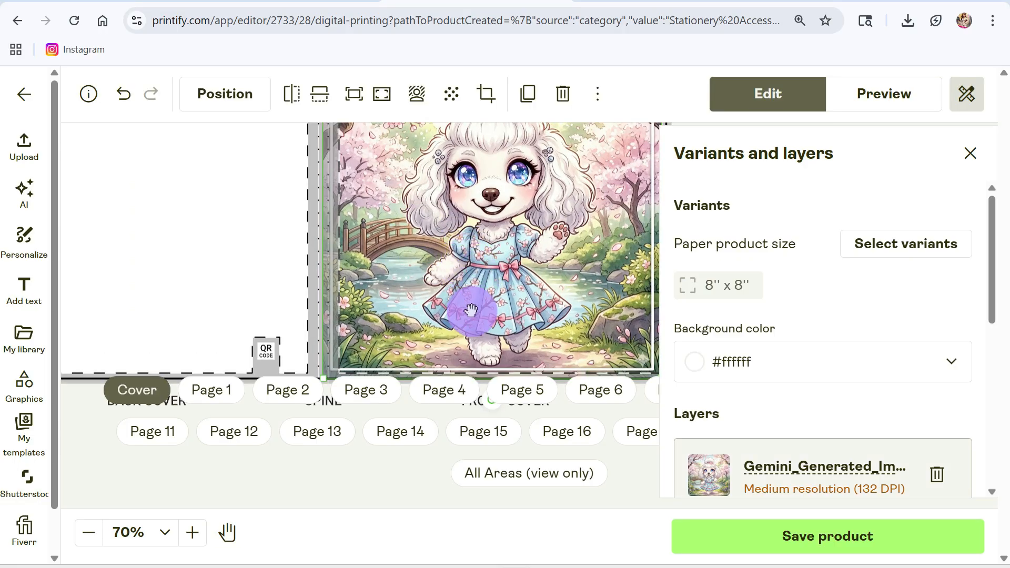
pyautogui.press('space')
pyautogui.moveTo(467, 322); pyautogui.dragTo(469, 265)
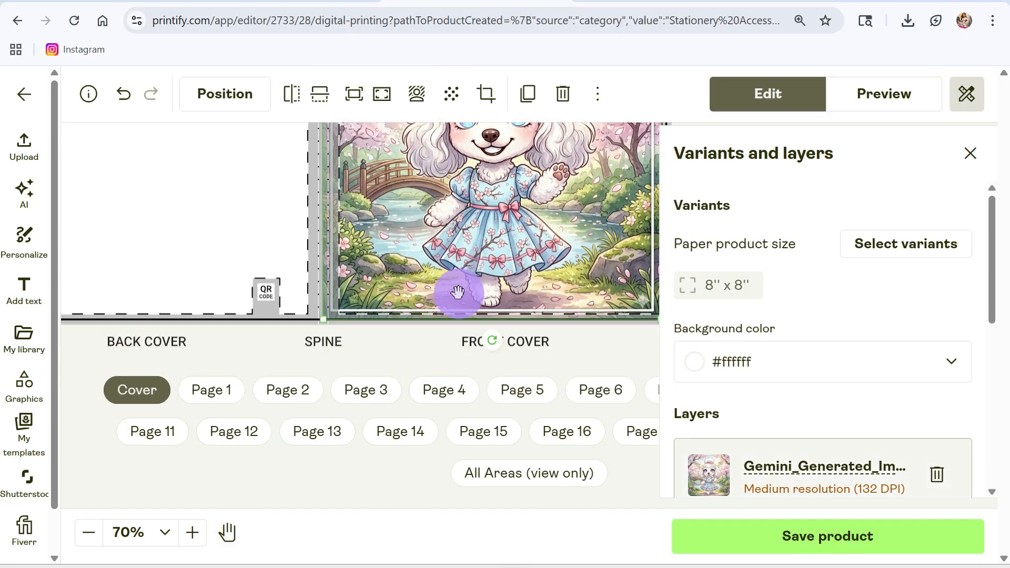
pyautogui.moveTo(323, 323)
pyautogui.mouseDown()
pyautogui.moveTo(323, 332)
pyautogui.moveTo(285, 343)
pyautogui.moveTo(324, 320)
pyautogui.mouseUp()
pyautogui.press('space')
pyautogui.moveTo(499, 260); pyautogui.dragTo(322, 278)
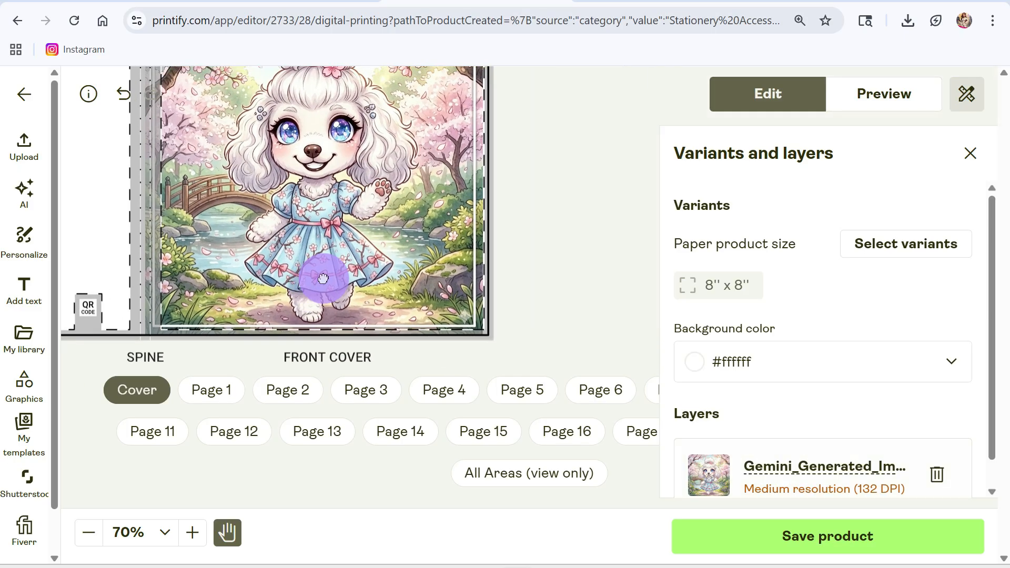
pyautogui.moveTo(484, 338)
pyautogui.mouseDown()
pyautogui.moveTo(510, 349)
pyautogui.moveTo(494, 346)
pyautogui.mouseUp()
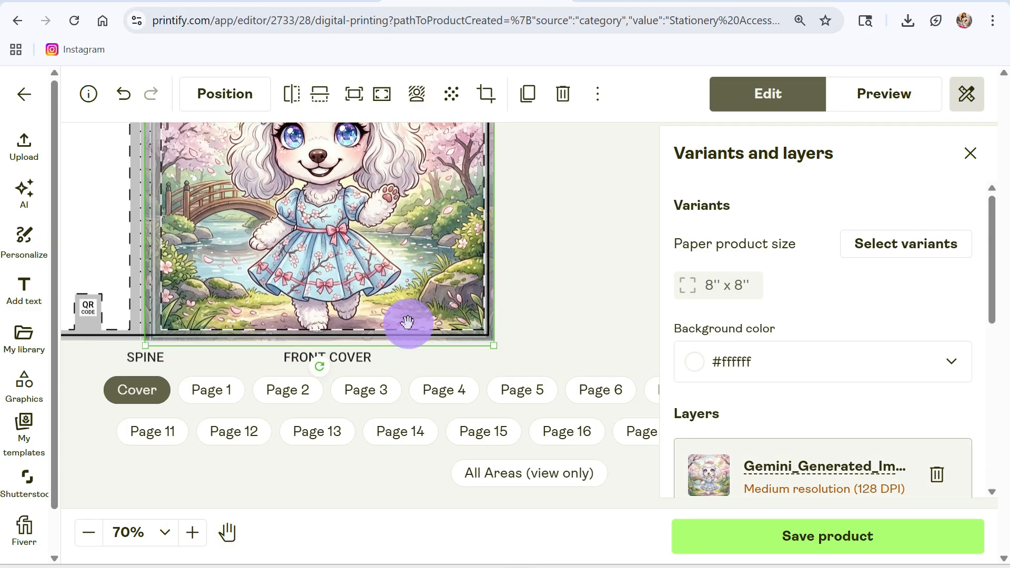
pyautogui.scroll(2, 514, 311)
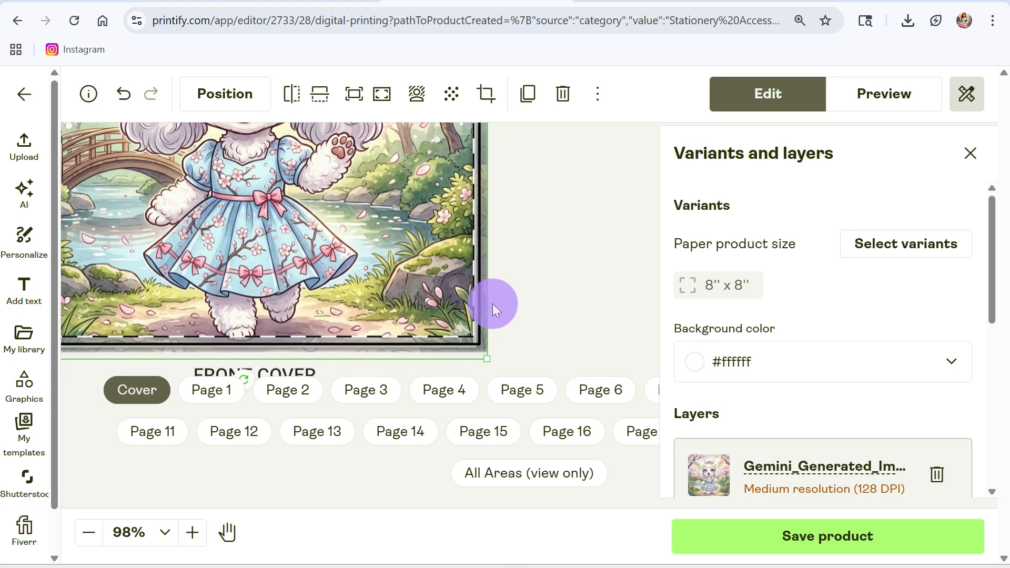
pyautogui.press('space')
pyautogui.moveTo(390, 238); pyautogui.dragTo(586, 333)
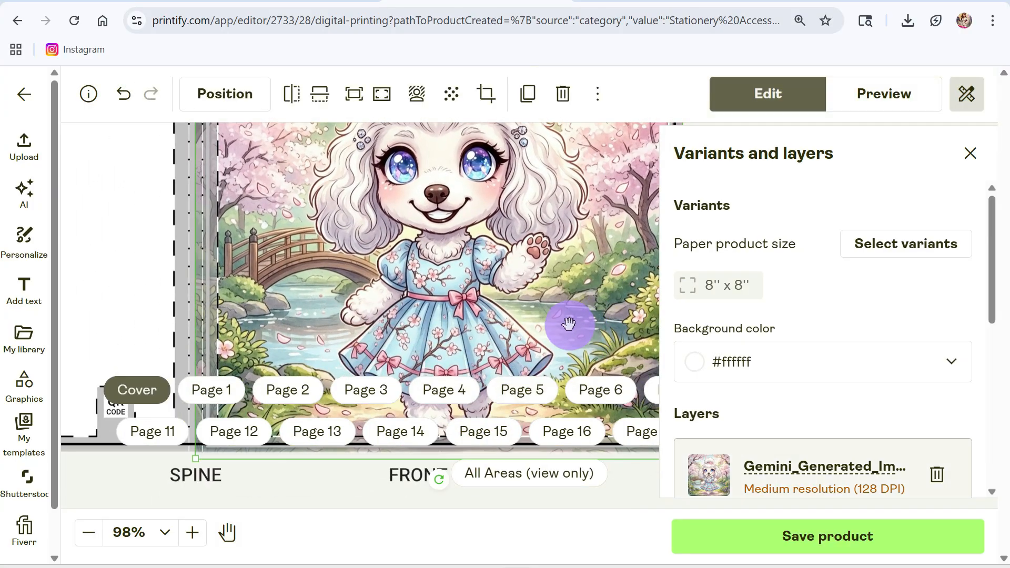
# Switch to Gemini and ask it for only the background of the poodle image, without the white poodle.
pyautogui.click(287, 1)
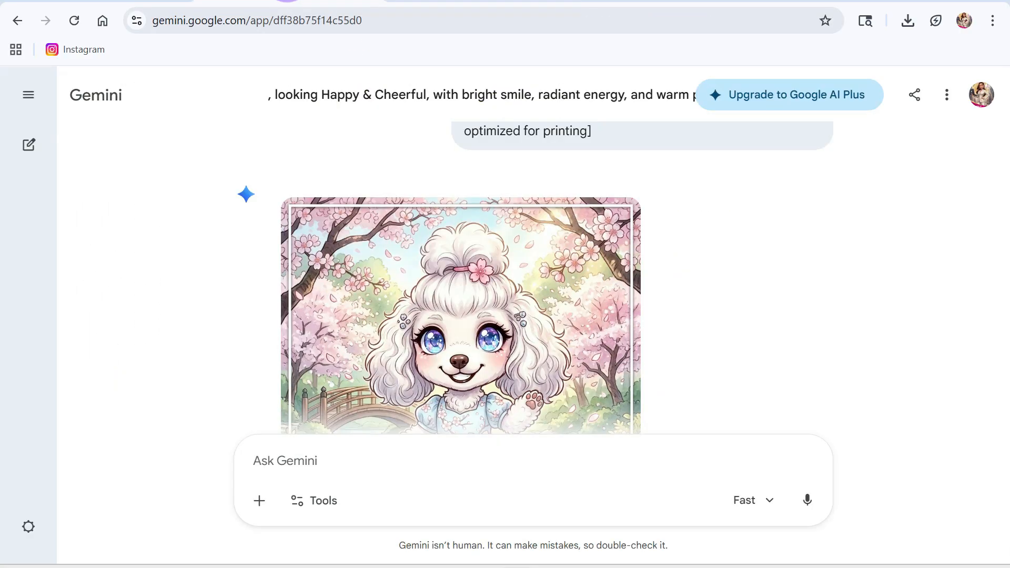
pyautogui.scroll(-3, 558, 357)
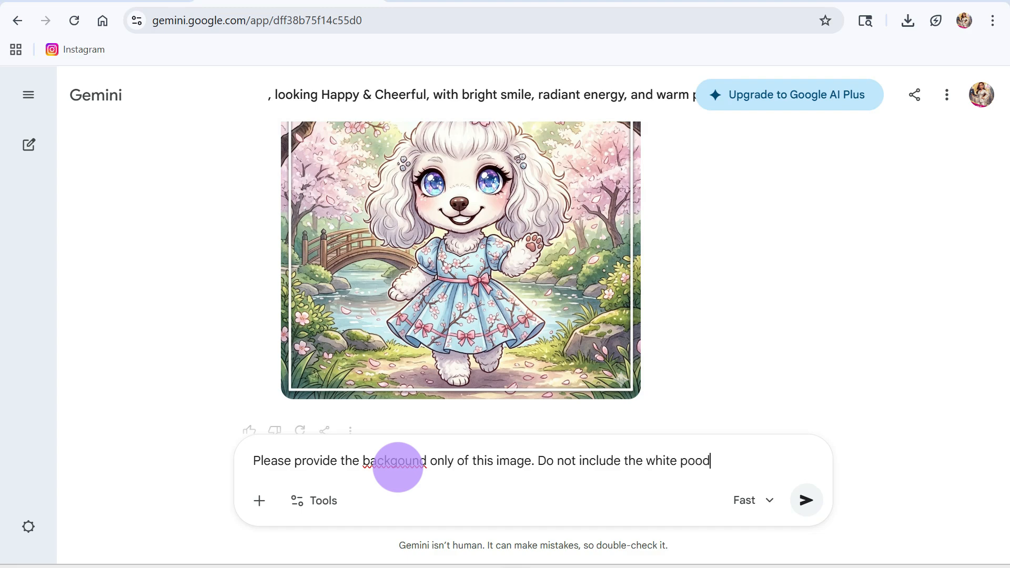
pyautogui.press('Return')
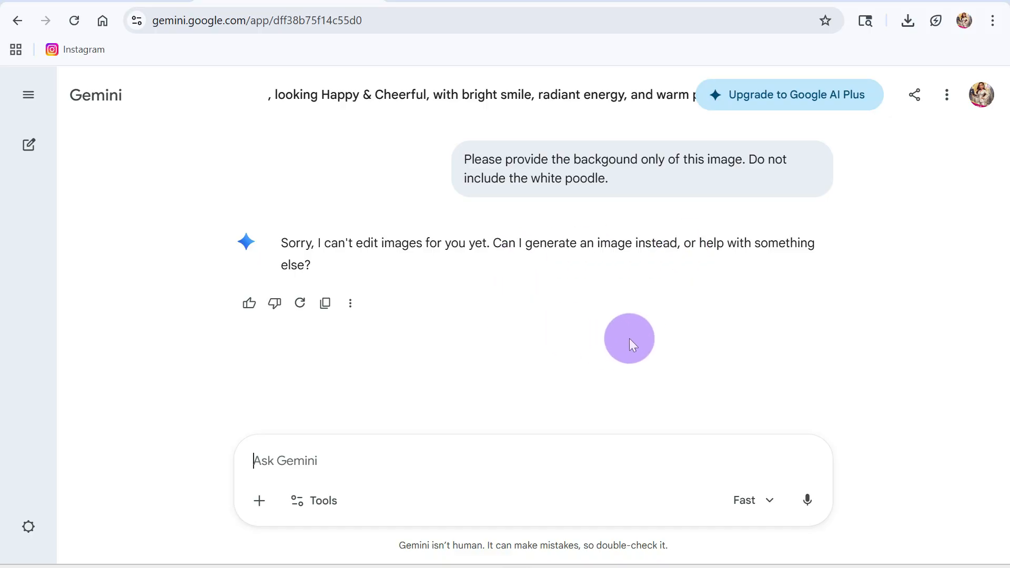
pyautogui.scroll(5, 600, 364)
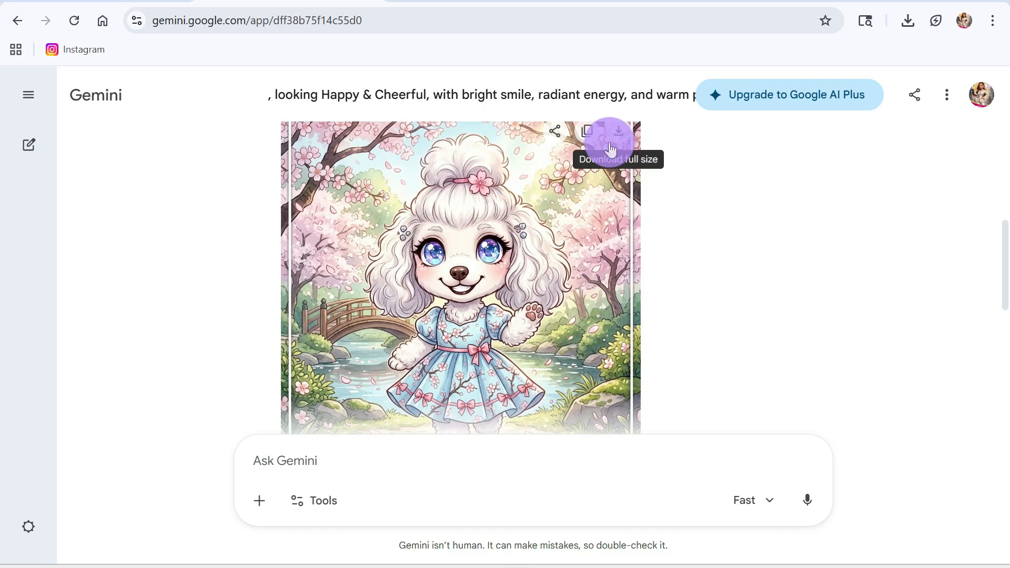
# Open ChatGPT in a new browser tab, collapse its sidebar and start an image creation request.
pyautogui.click(581, 0)
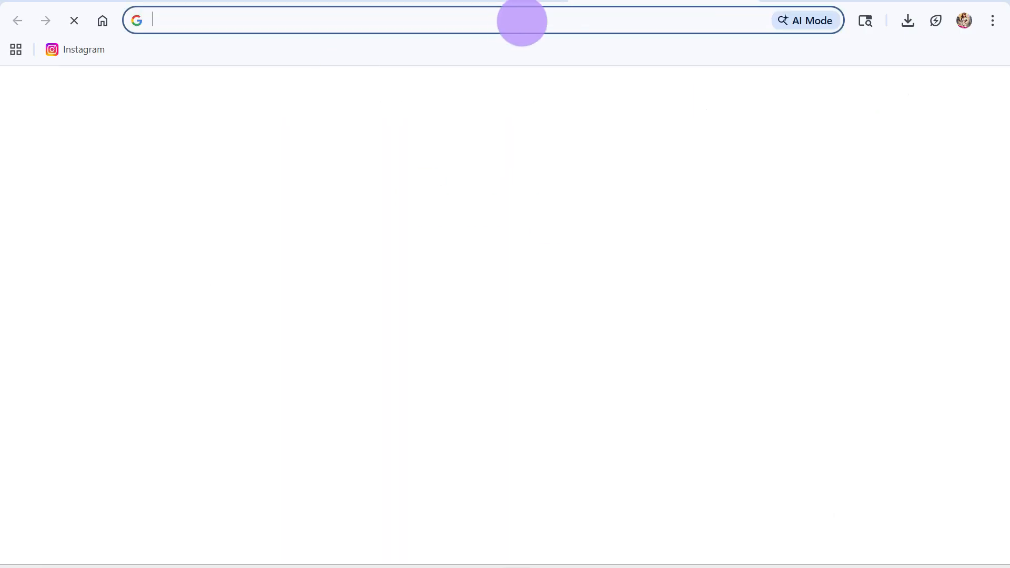
pyautogui.click(517, 20)
pyautogui.click(592, 363)
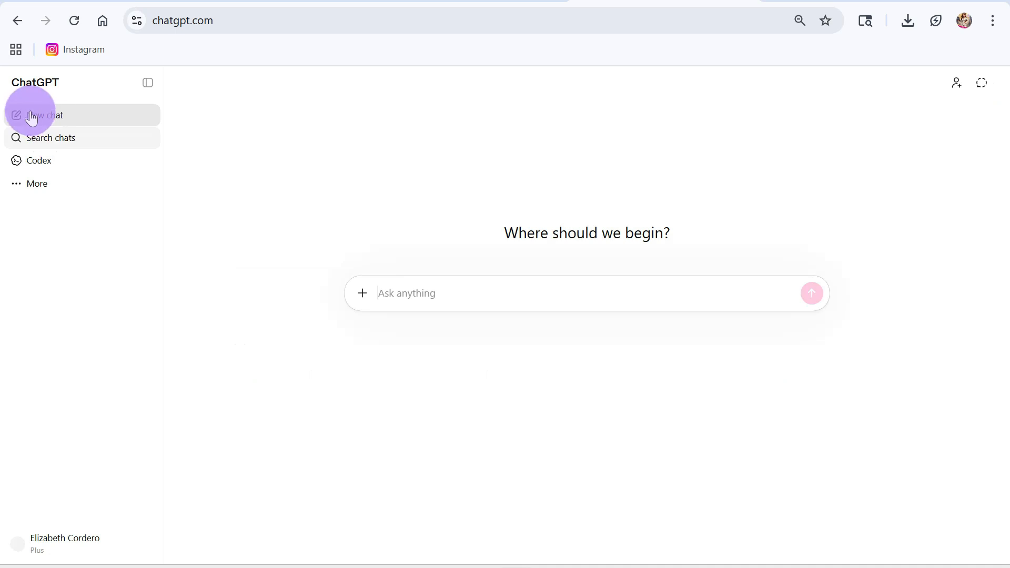
pyautogui.click(136, 83)
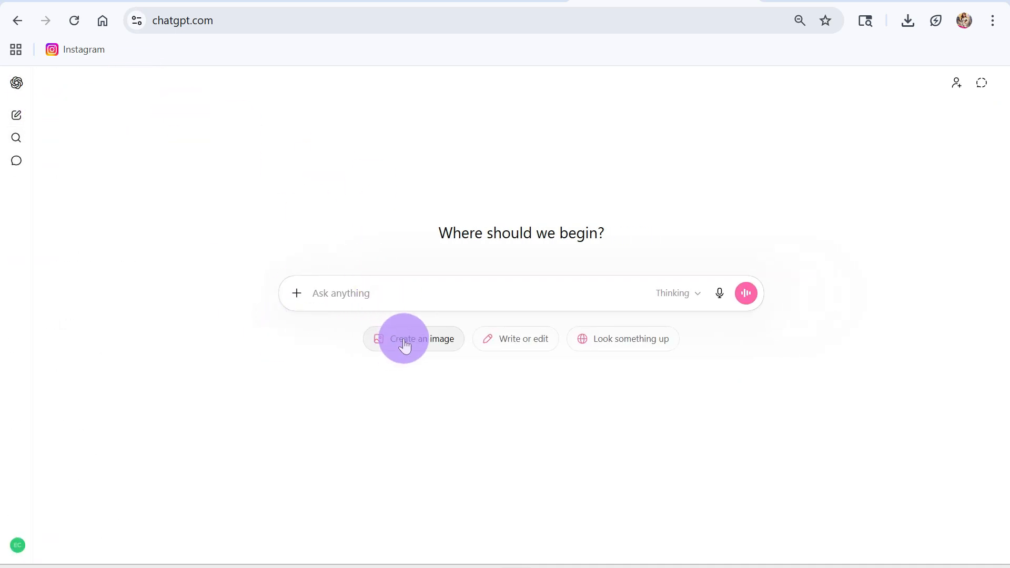
pyautogui.click(404, 338)
pyautogui.click(319, 323)
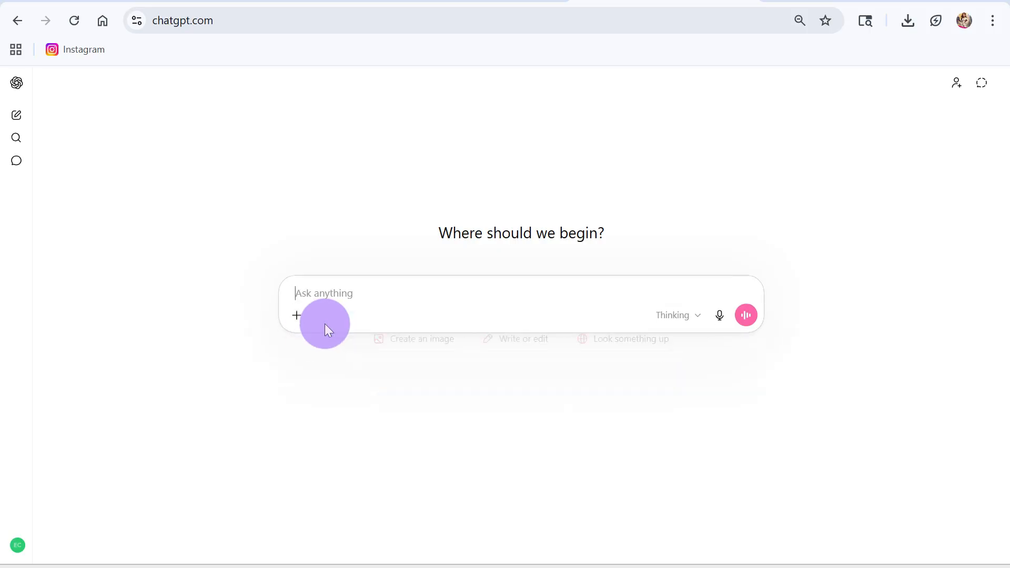
# Set the ChatGPT request to image creation and attach the Gemini-generated poodle image from the Downloads folder.
pyautogui.click(401, 341)
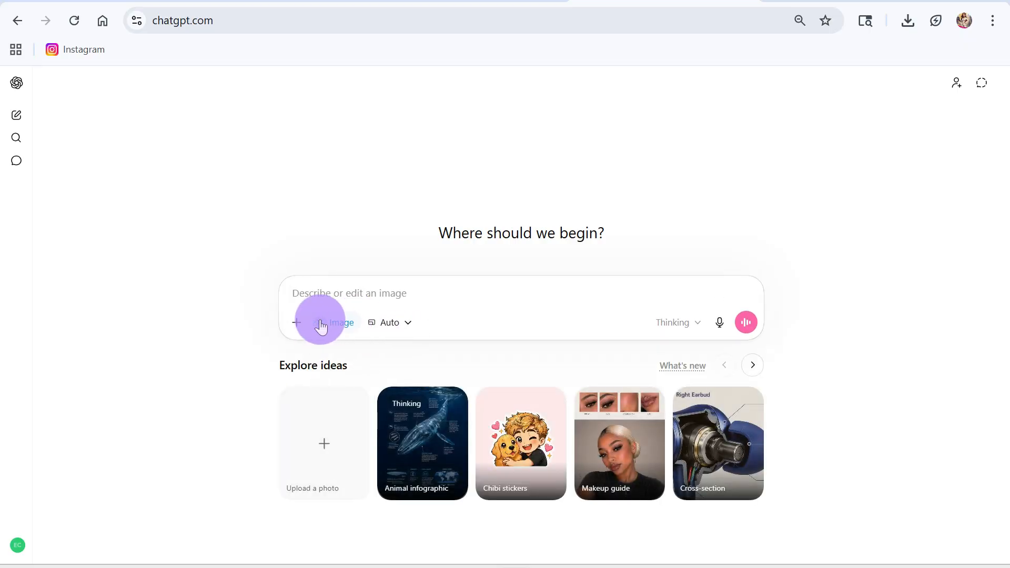
pyautogui.click(296, 322)
pyautogui.click(330, 350)
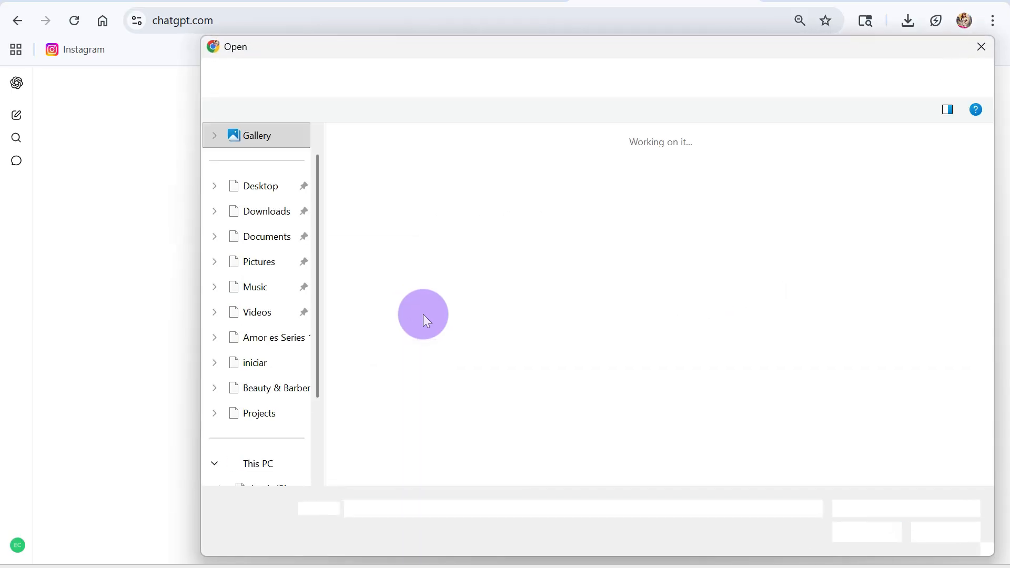
pyautogui.click(384, 181)
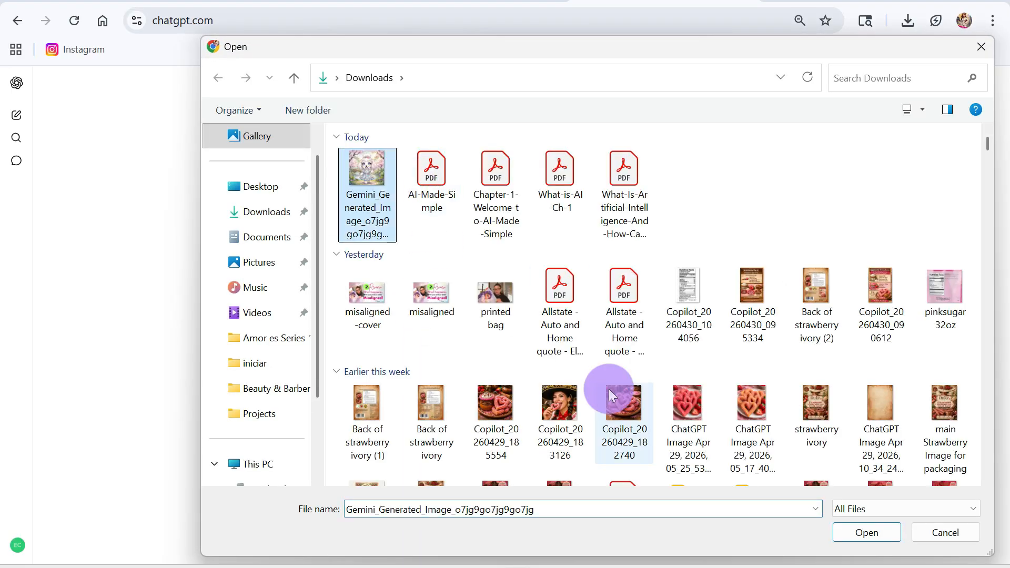
pyautogui.click(863, 531)
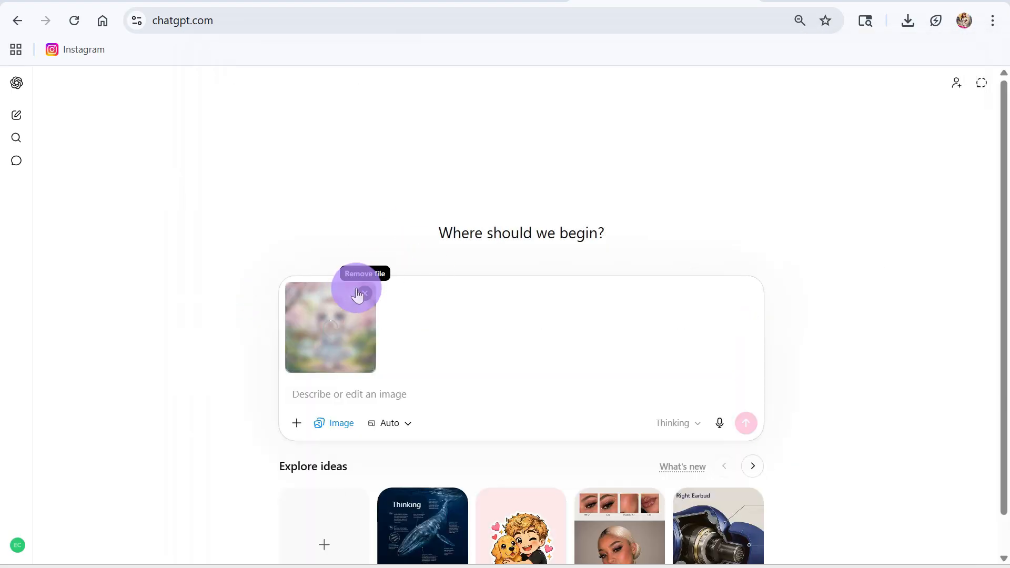
# Ask for only the background of the attached image, without the white poodle dog.
pyautogui.write('Pleaes provide me with the backgroun')
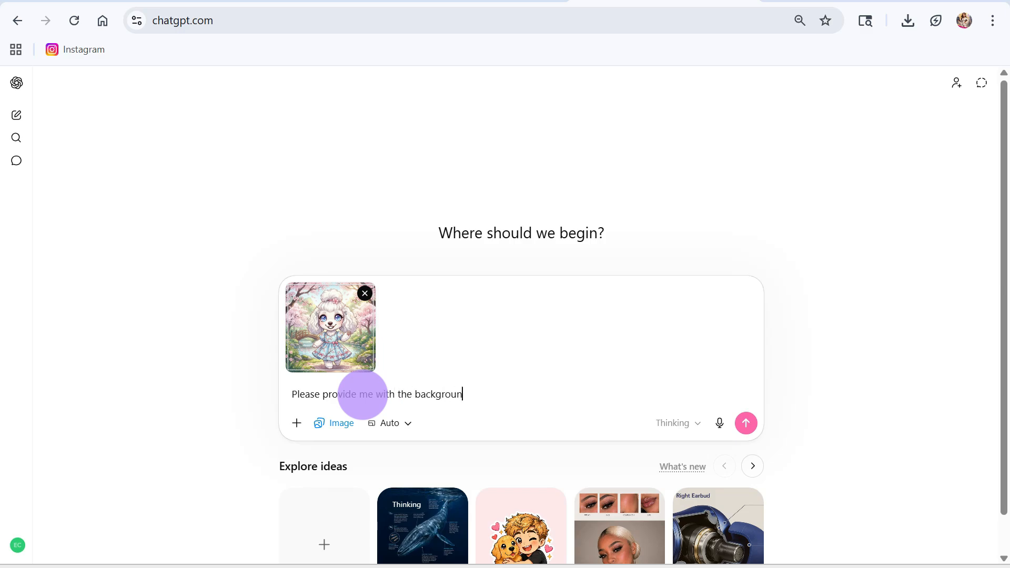
pyautogui.write('y of this image. DO not include the white poodle dog.')
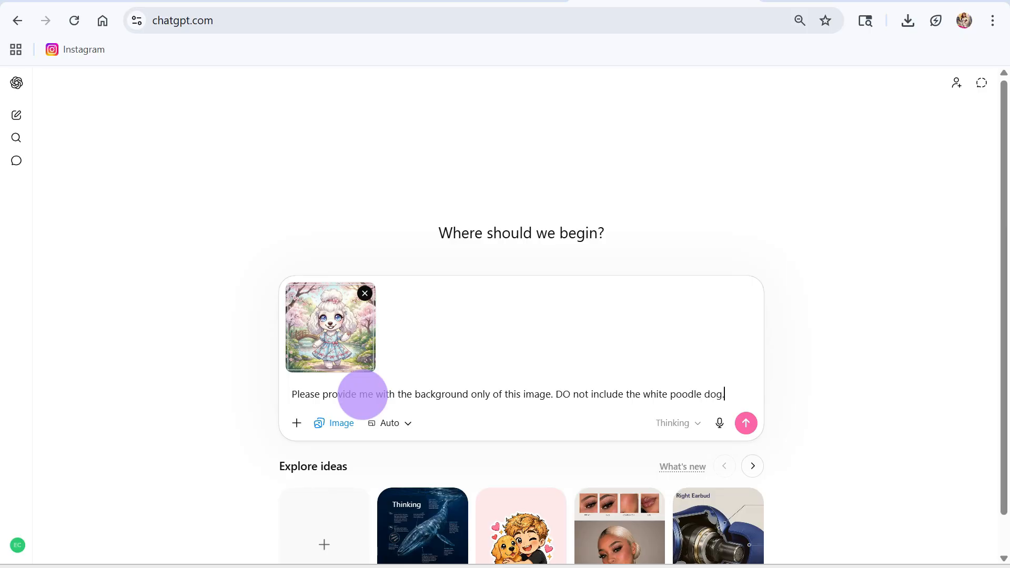
pyautogui.press('Return')
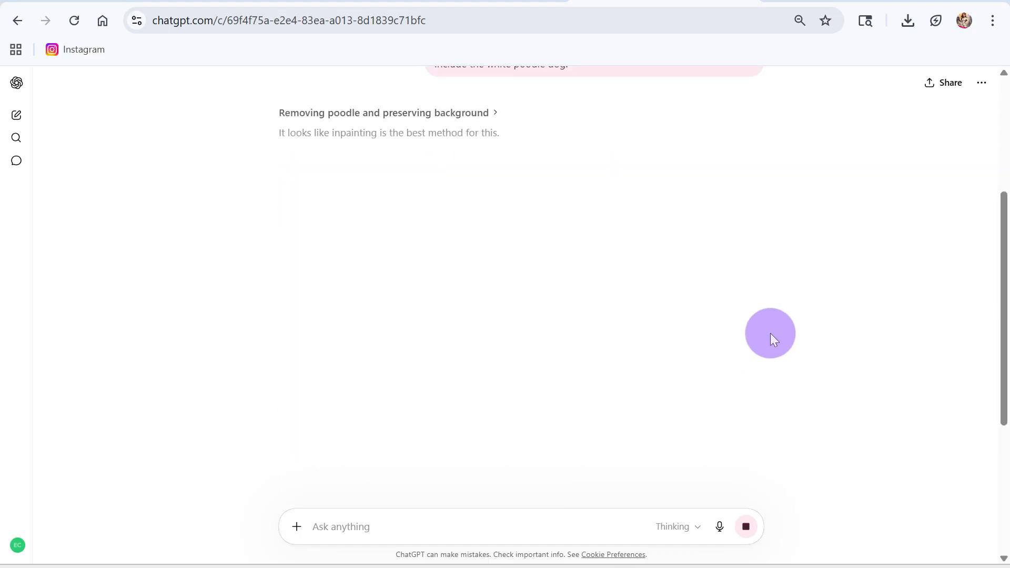
# Review the generated cherry blossom background against the original image and download it.
pyautogui.scroll(4, 708, 353)
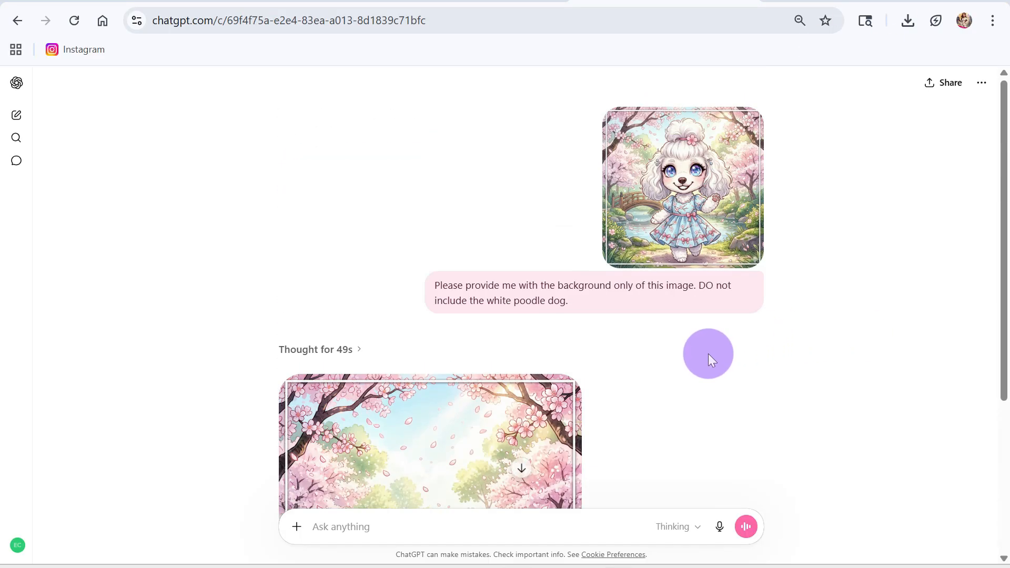
pyautogui.scroll(-2, 710, 356)
pyautogui.scroll(-3, 695, 381)
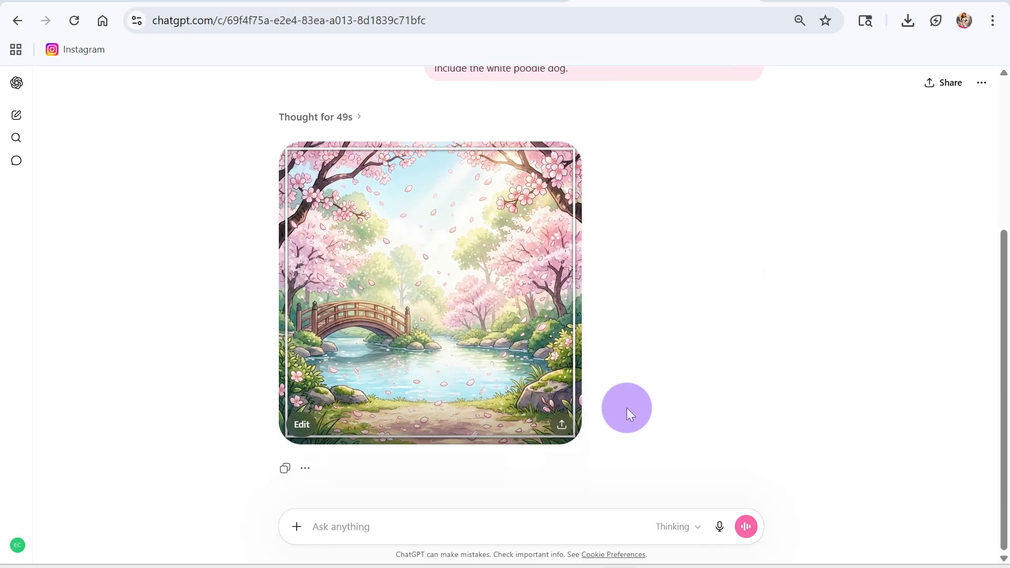
pyautogui.click(561, 424)
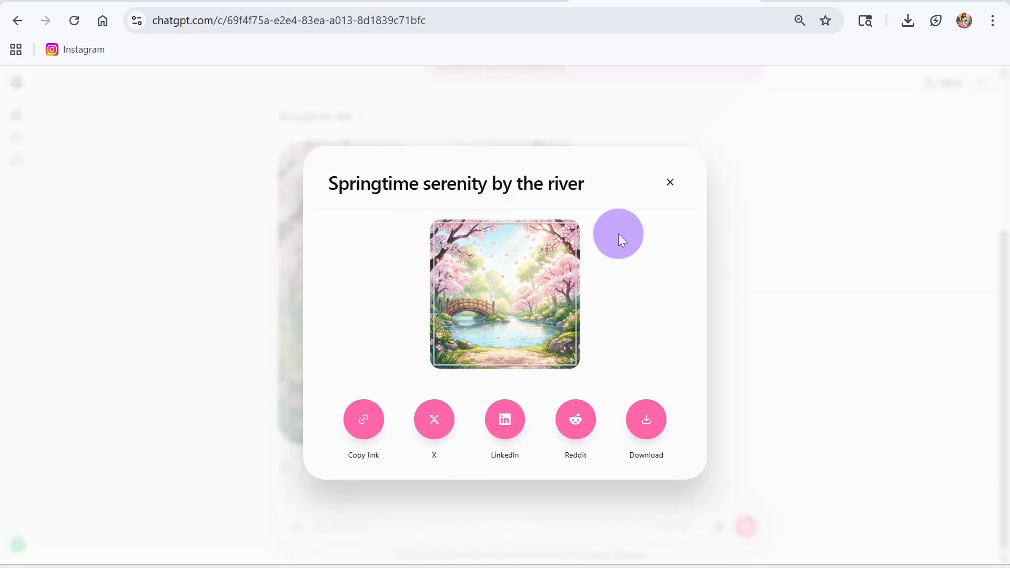
pyautogui.click(646, 420)
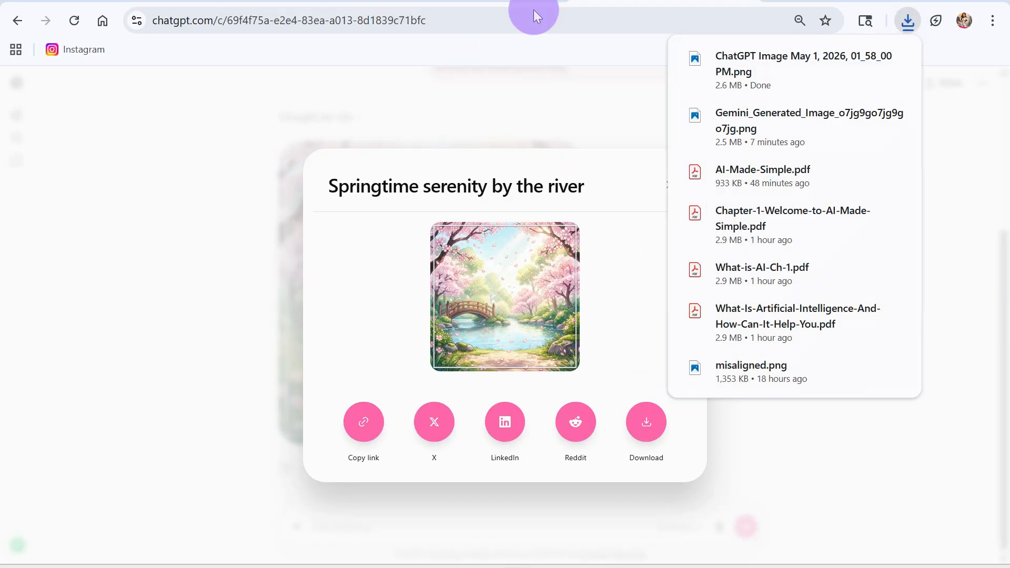
# Switch to the Printify editor and upload the ChatGPT background image from Downloads to the photo book cover.
pyautogui.click(463, 2)
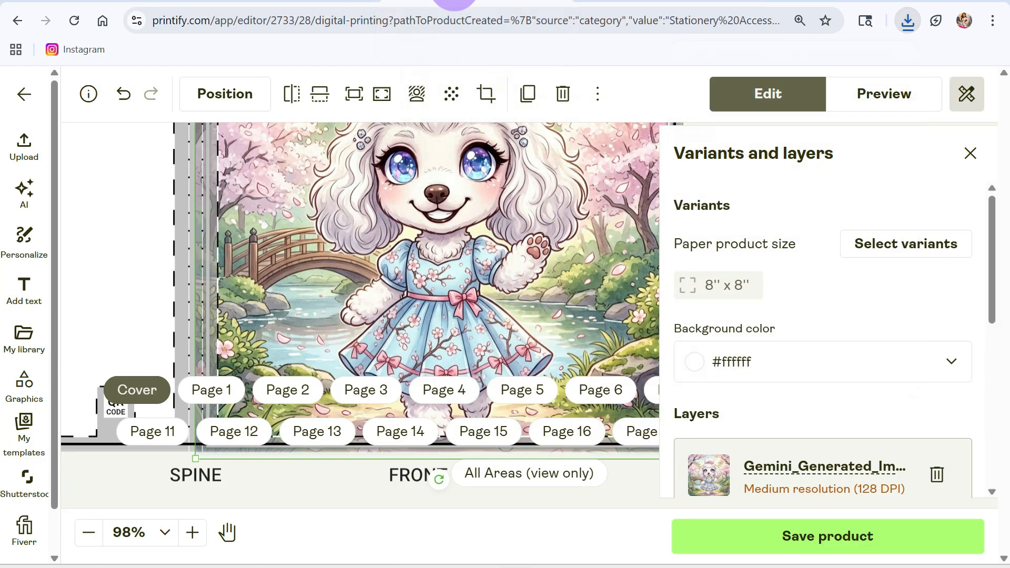
pyautogui.click(160, 532)
pyautogui.click(28, 153)
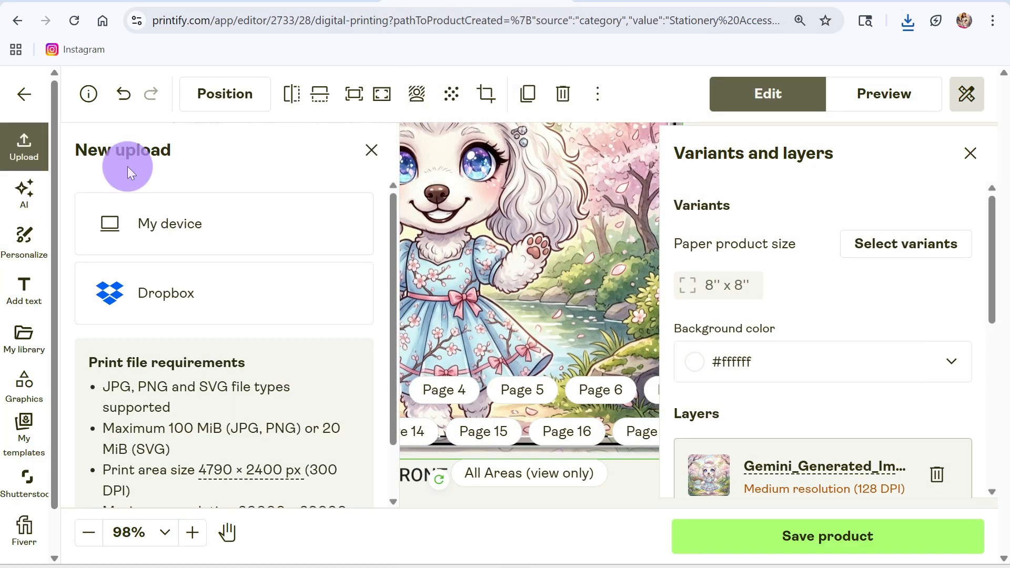
pyautogui.click(179, 201)
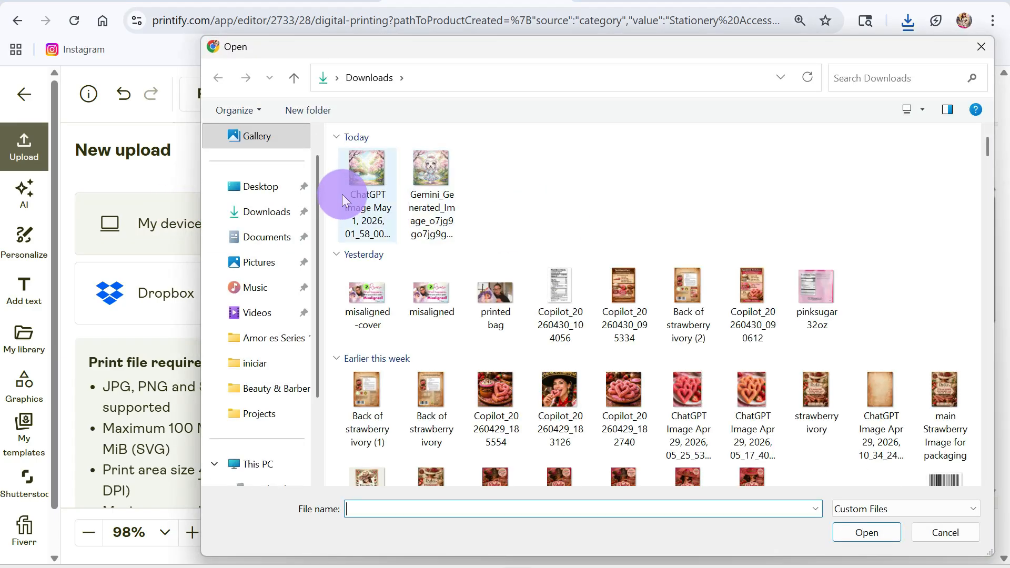
pyautogui.click(345, 196)
pyautogui.click(875, 532)
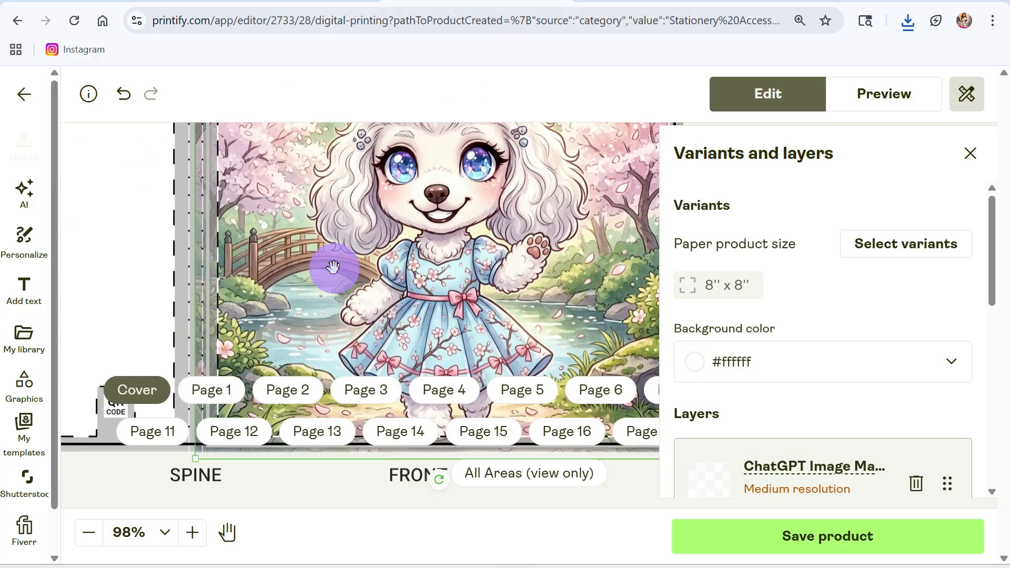
# Move the background image onto the back cover and check its fit around the QR code and spine.
pyautogui.click(167, 533)
pyautogui.click(139, 494)
pyautogui.moveTo(333, 232); pyautogui.dragTo(209, 234)
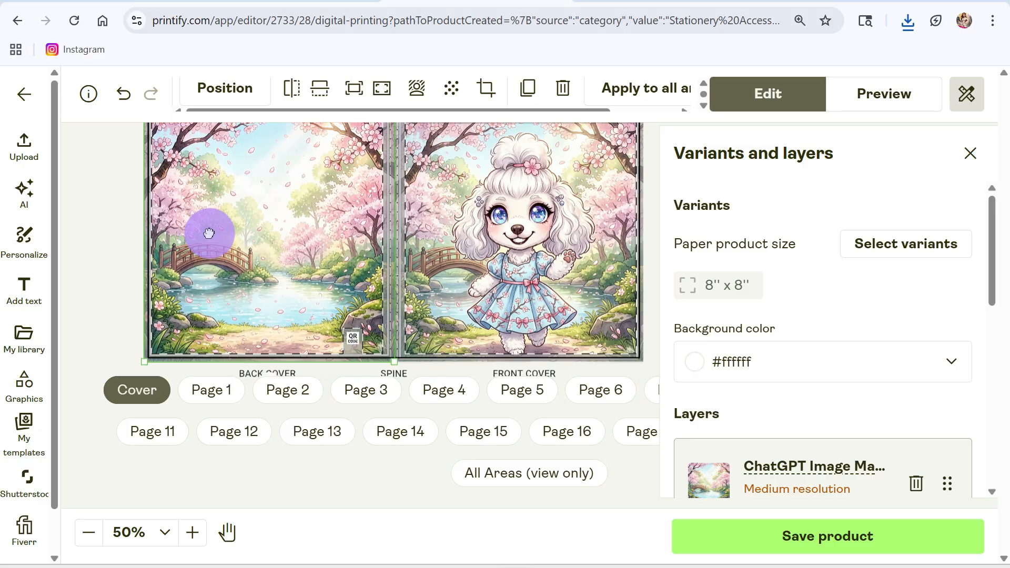
pyautogui.scroll(2, 327, 342)
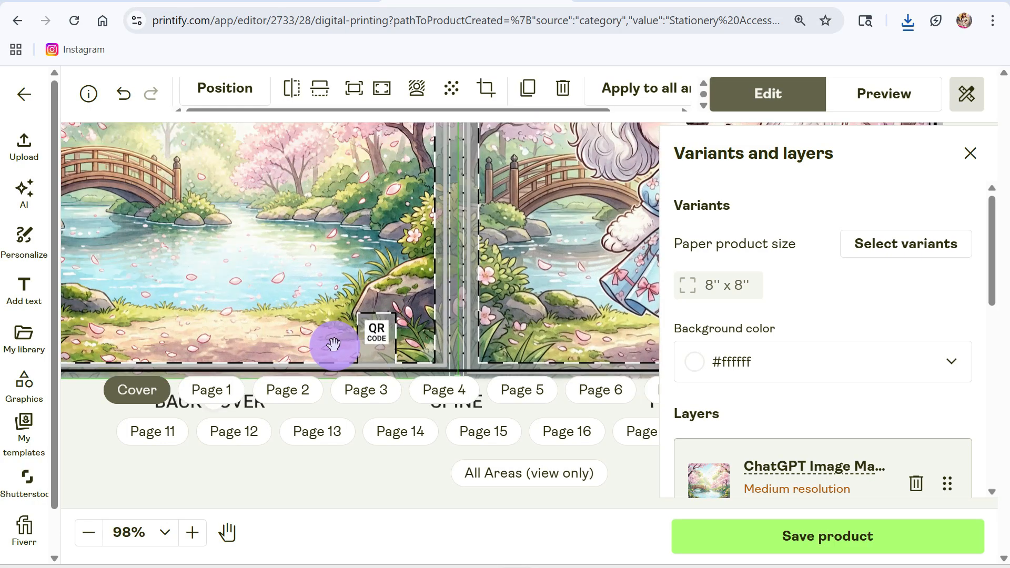
pyautogui.moveTo(334, 344); pyautogui.dragTo(359, 276)
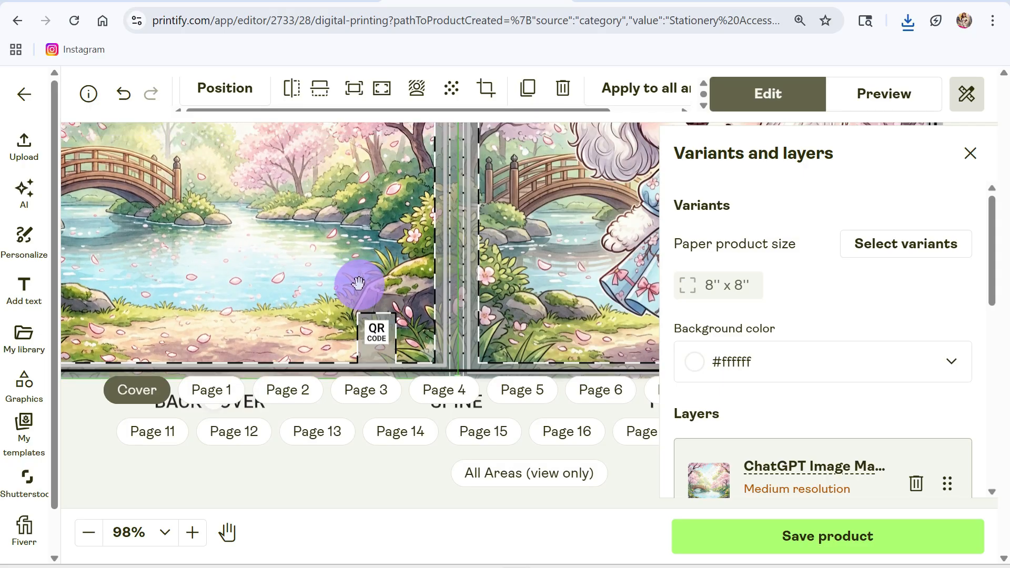
pyautogui.scroll(2, 359, 276)
pyautogui.scroll(-5, 359, 284)
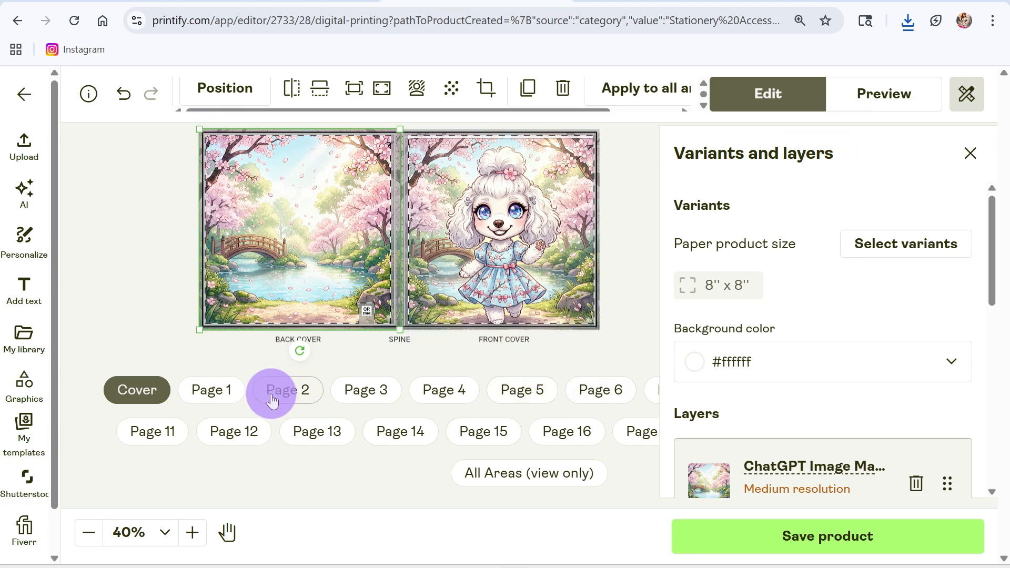
# Look through the photo book's inside pages, including pages 1 to 6 and page 12.
pyautogui.click(213, 390)
pyautogui.click(307, 396)
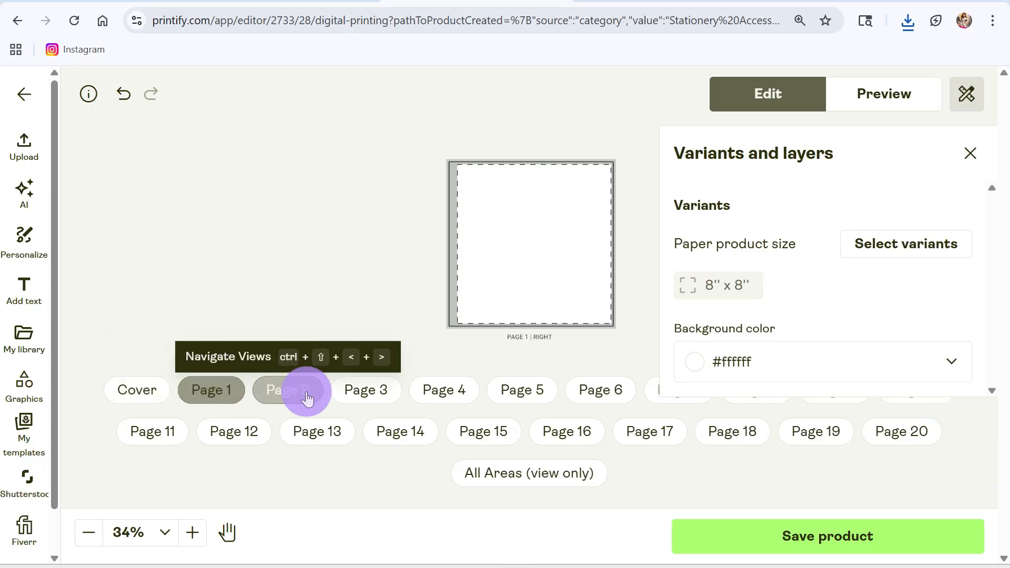
pyautogui.click(365, 391)
pyautogui.click(429, 396)
pyautogui.click(509, 398)
pyautogui.click(588, 392)
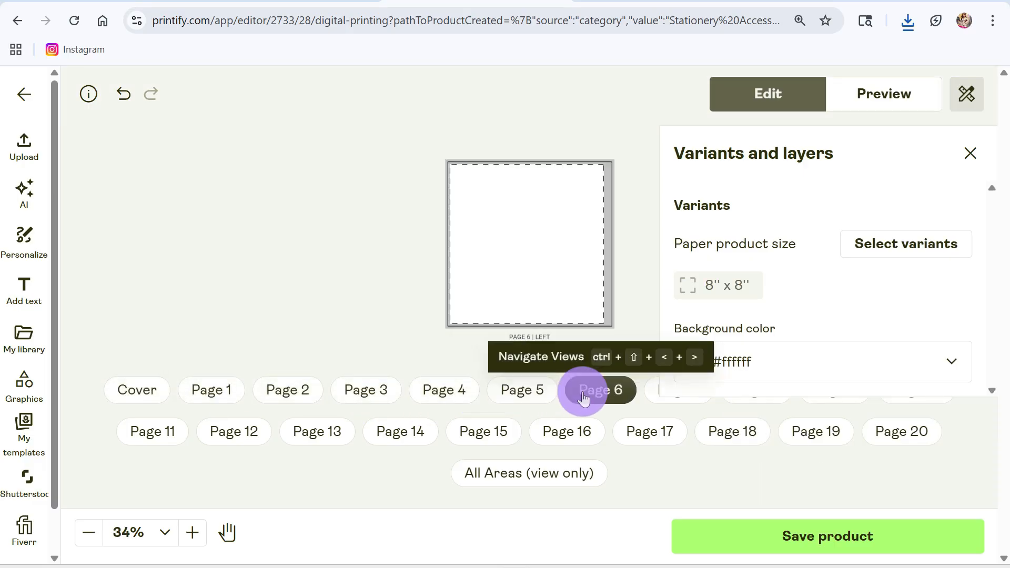
pyautogui.click(287, 396)
pyautogui.click(241, 430)
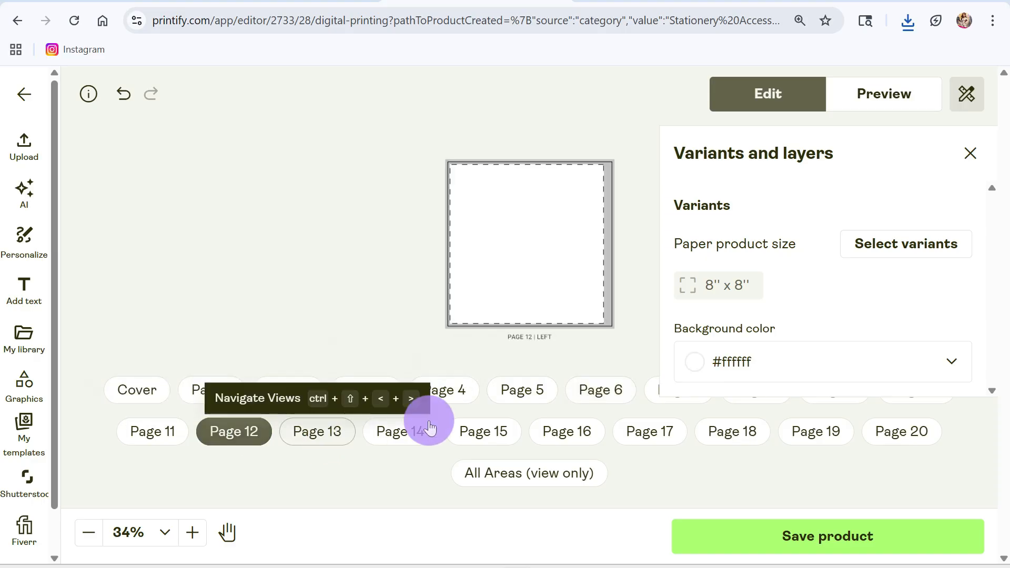
# Return to the cover and preview the product, reviewing the mockup color mode, size, paper finish and background options.
pyautogui.click(969, 153)
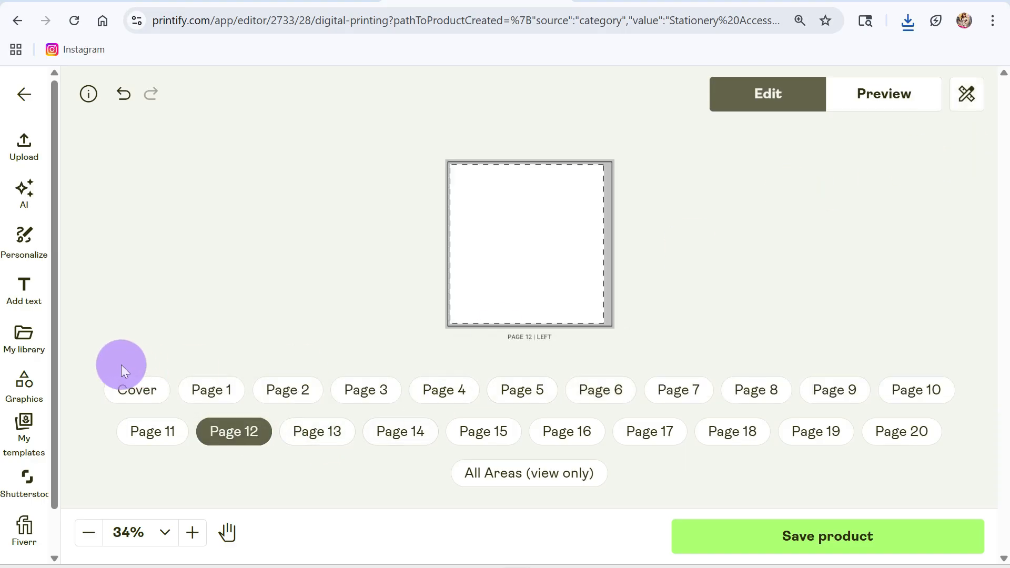
pyautogui.click(135, 388)
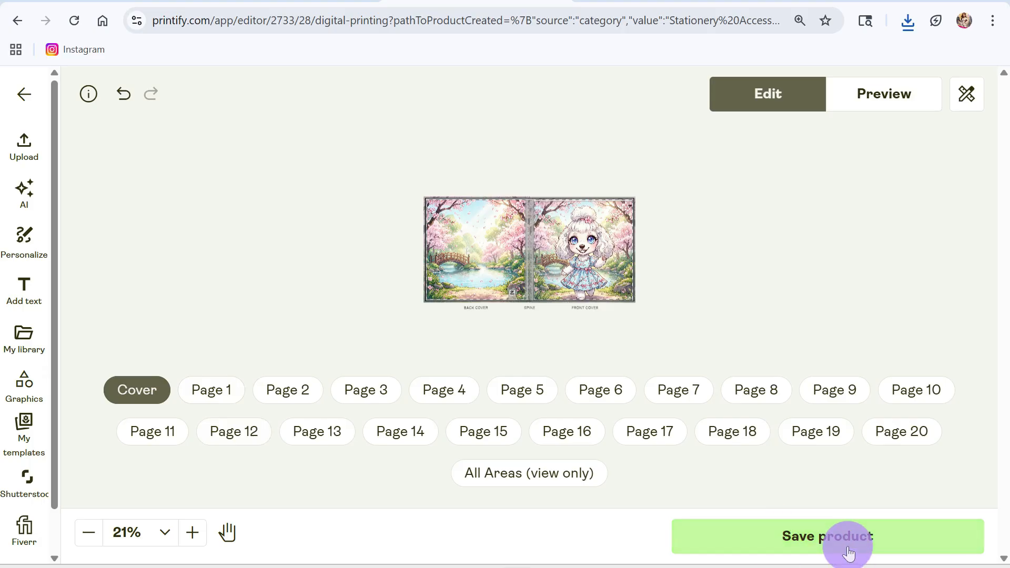
pyautogui.click(890, 90)
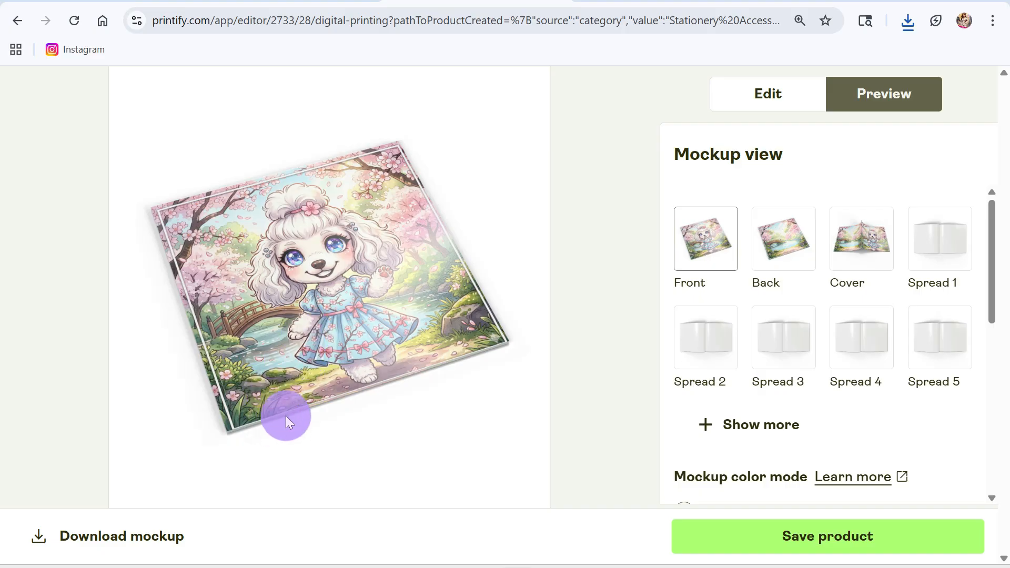
pyautogui.scroll(-7, 769, 392)
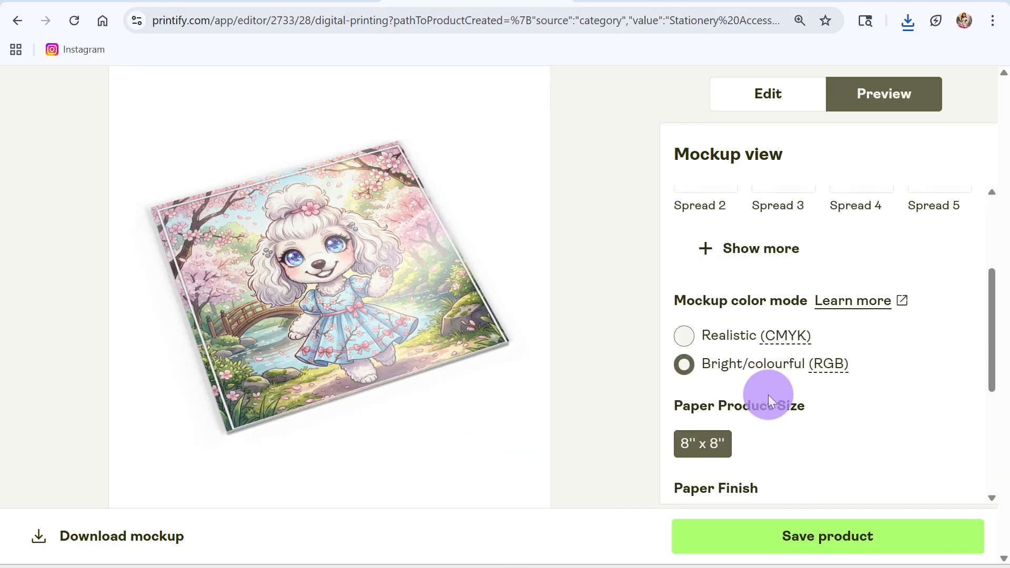
pyautogui.scroll(4, 767, 397)
pyautogui.scroll(-5, 769, 386)
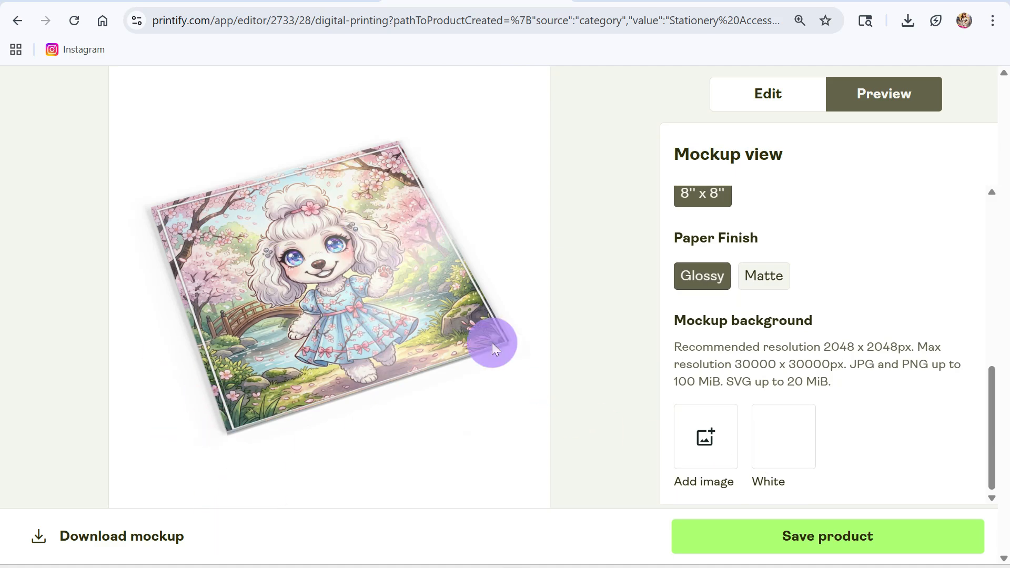
# Download the front view mockup of the photo book.
pyautogui.scroll(7, 859, 311)
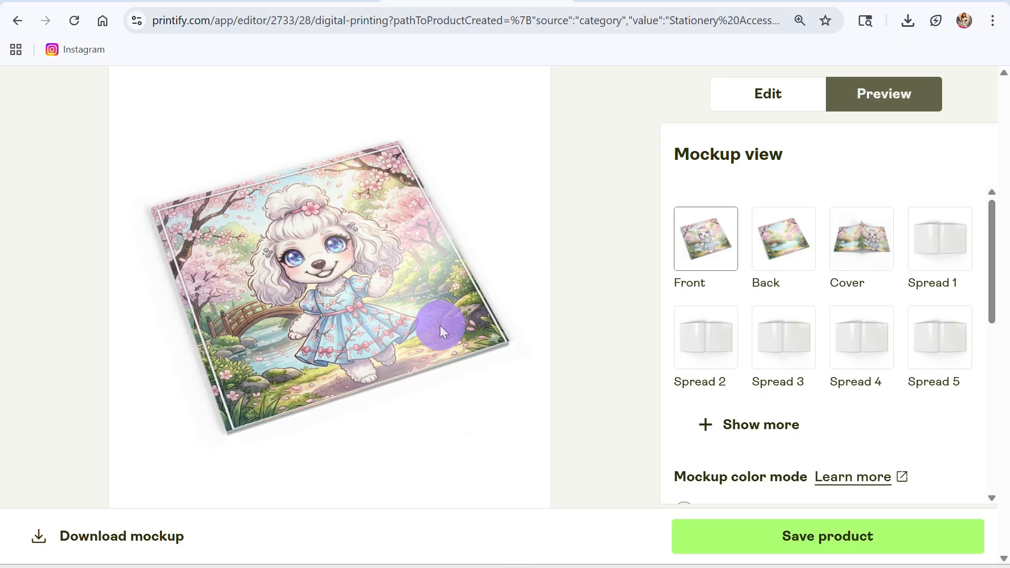
pyautogui.click(112, 537)
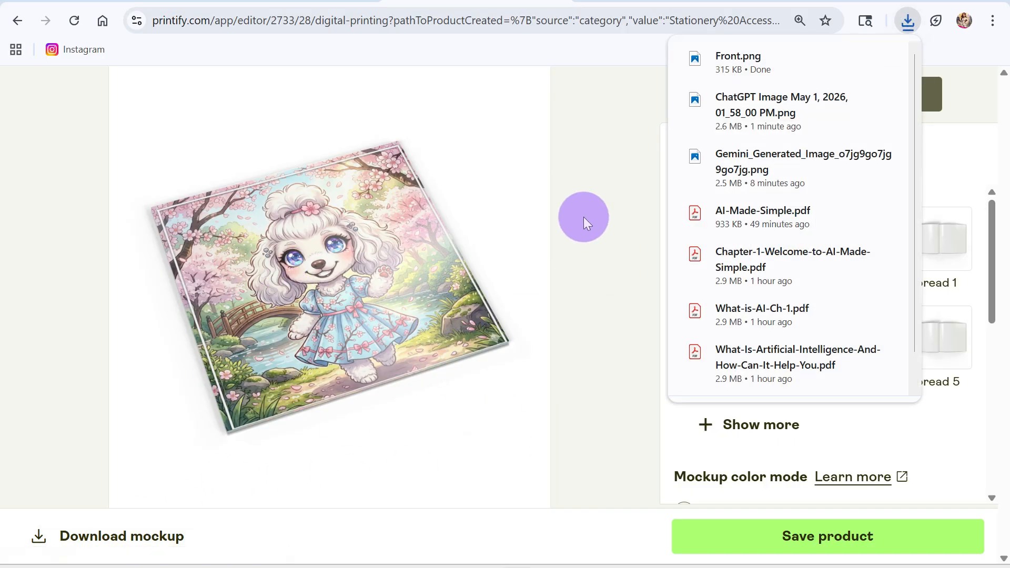
pyautogui.click(595, 191)
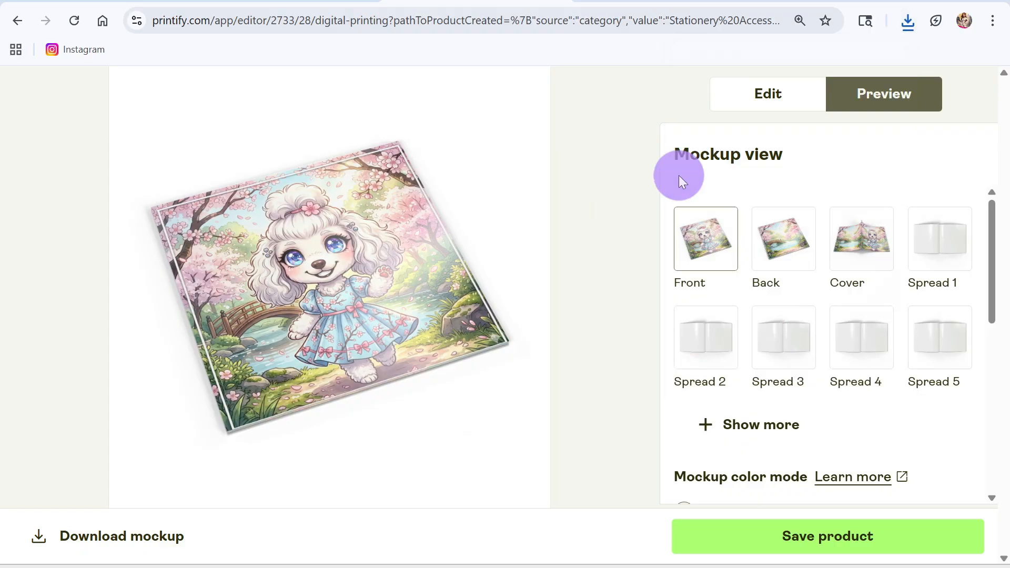
# Examine the Back and Cover mockup views and the available paper finish and mockup background options.
pyautogui.click(782, 237)
pyautogui.click(864, 240)
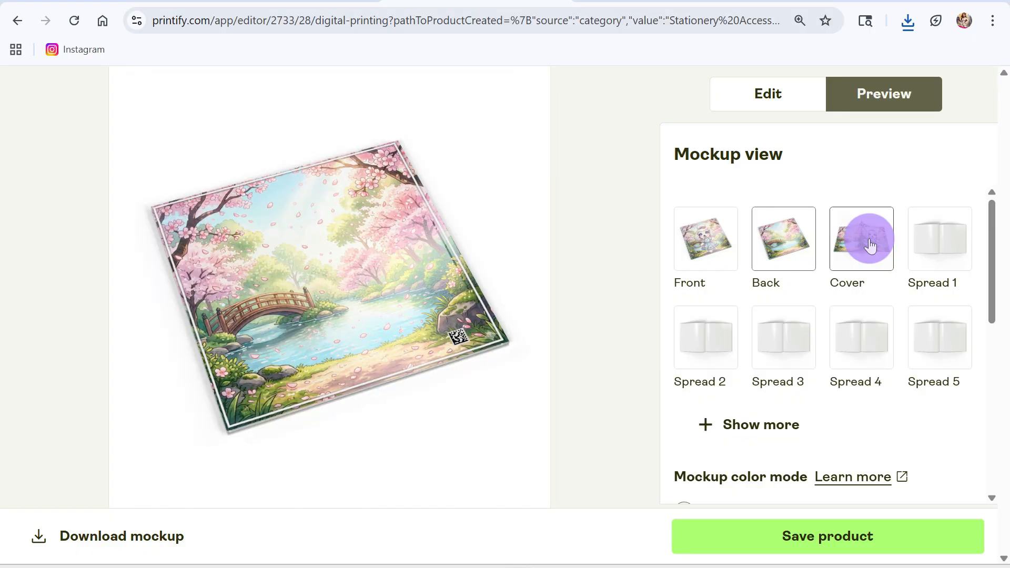
pyautogui.click(870, 245)
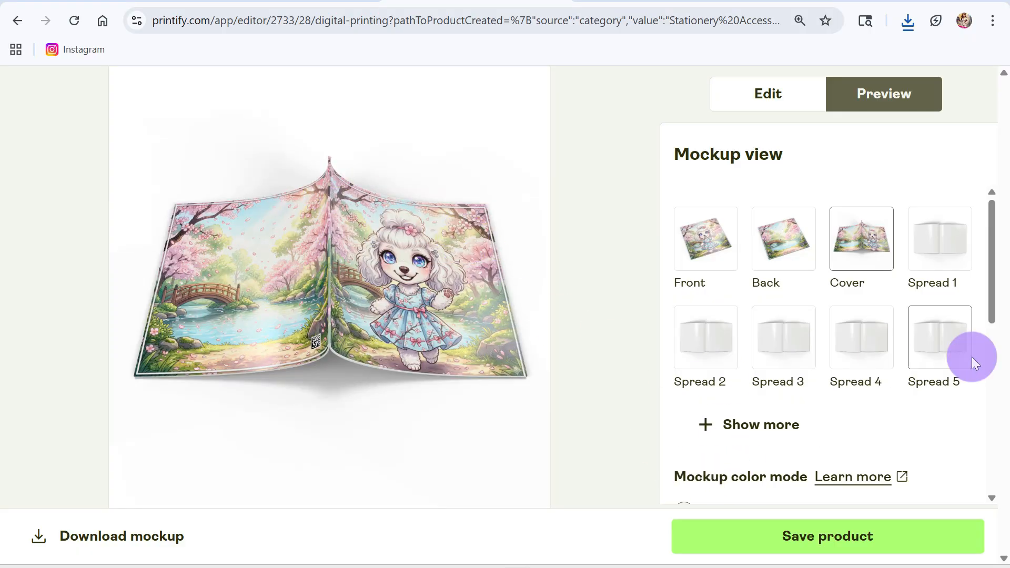
pyautogui.scroll(-6, 986, 325)
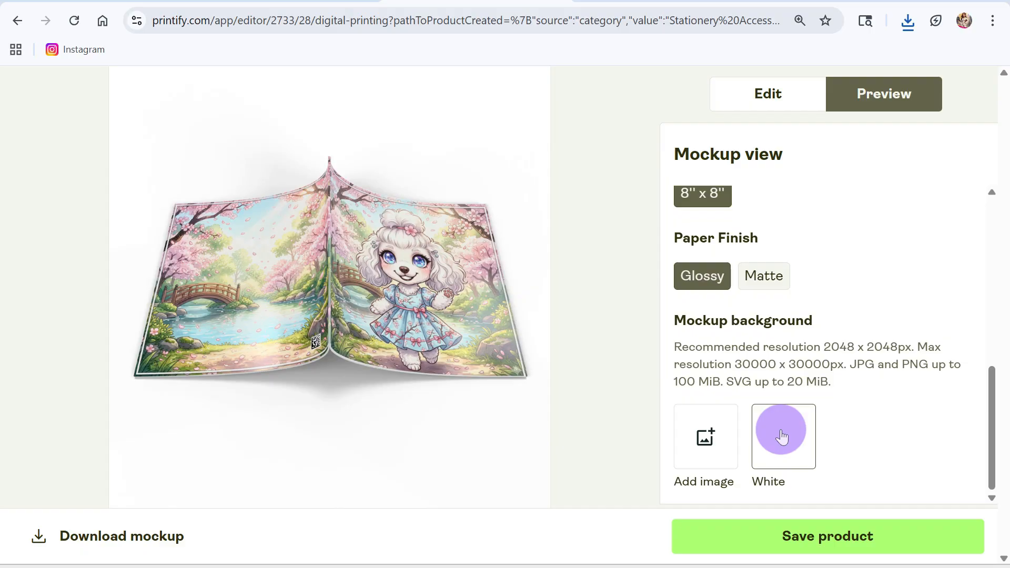
# Save the product and browse the front, back, cover and spread views in the mockup library.
pyautogui.click(876, 532)
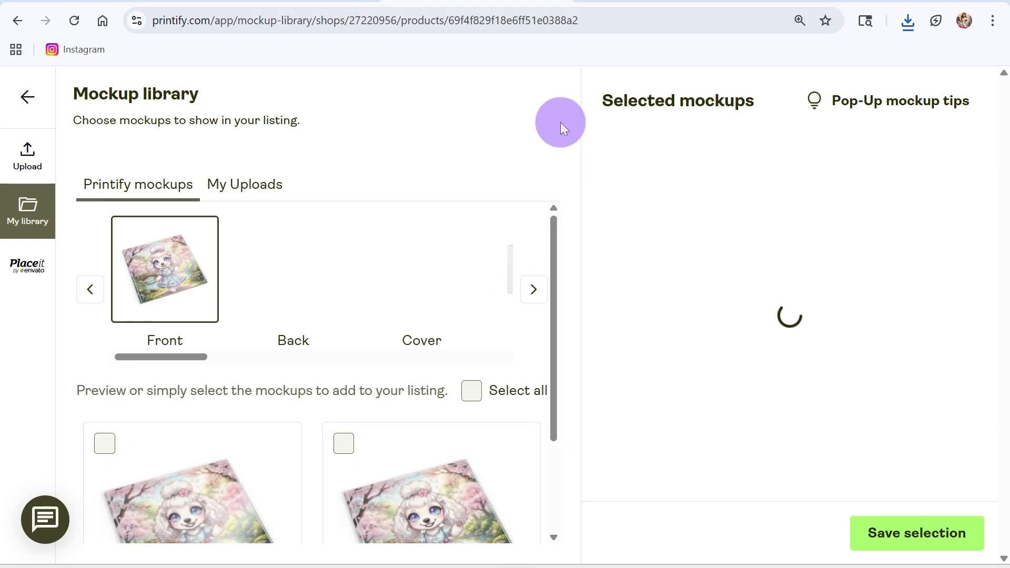
pyautogui.click(525, 298)
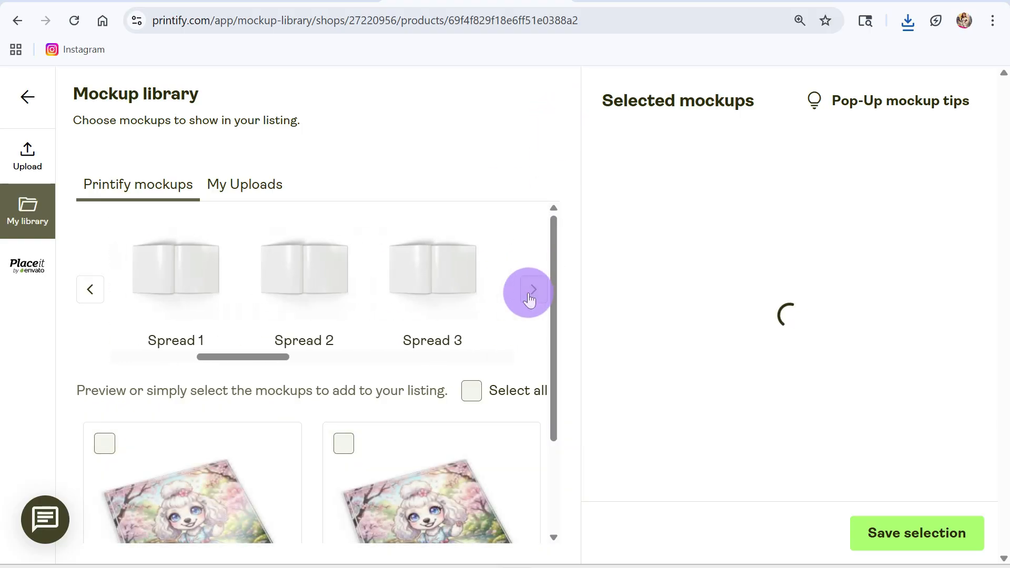
pyautogui.click(532, 299)
pyautogui.click(532, 294)
pyautogui.click(531, 294)
pyautogui.moveTo(473, 357)
pyautogui.mouseDown()
pyautogui.moveTo(465, 341)
pyautogui.moveTo(479, 366)
pyautogui.mouseUp()
pyautogui.click(532, 296)
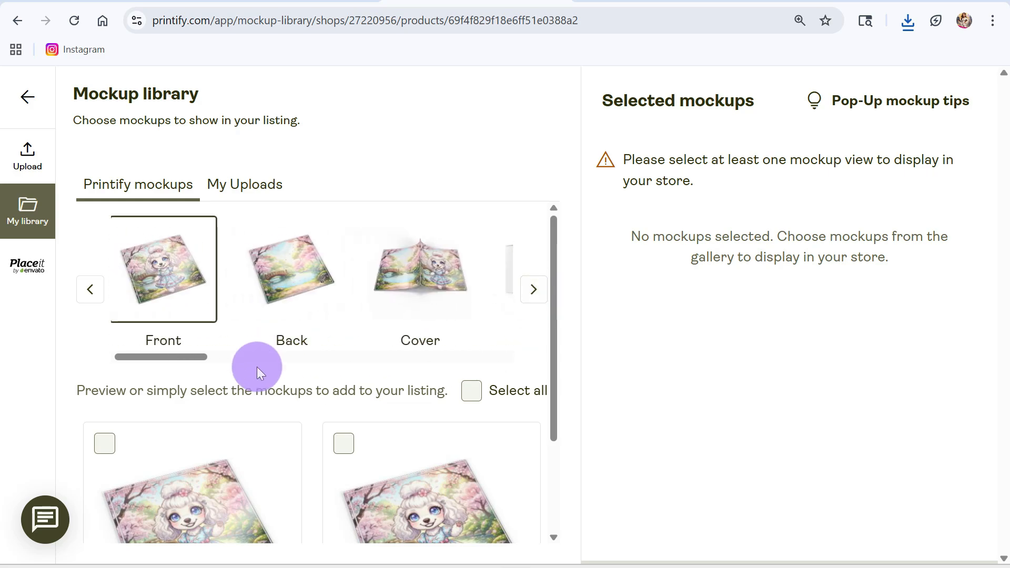
# Choose the 8'' x 8'' Glossy Front mockup for the listing and save the selection.
pyautogui.scroll(-3, 357, 420)
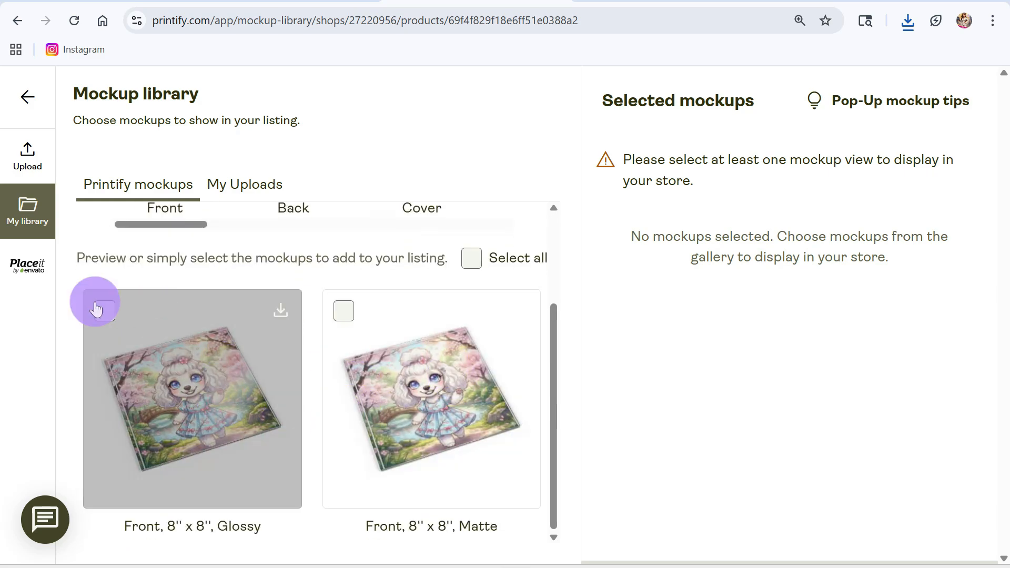
pyautogui.click(104, 313)
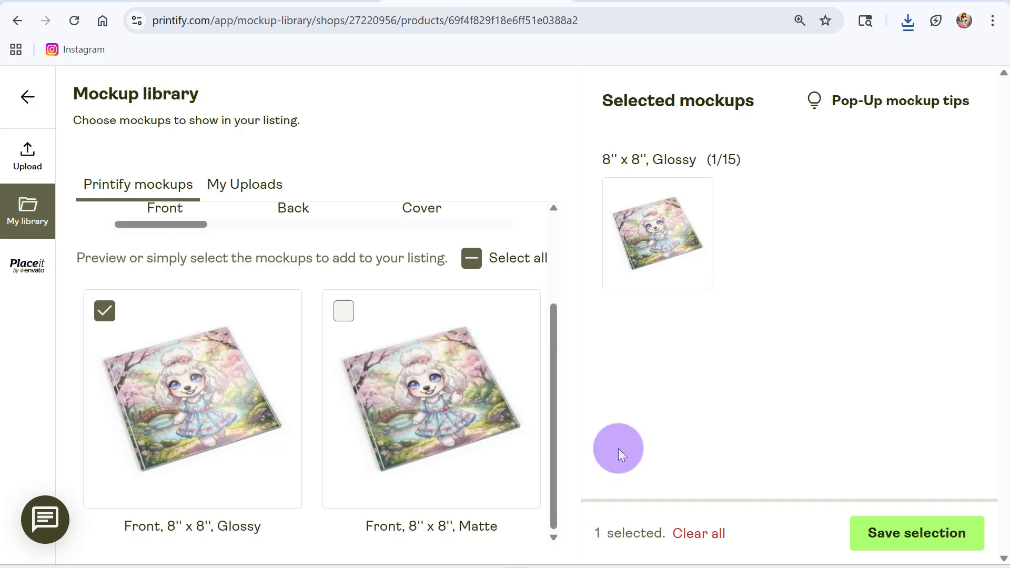
pyautogui.click(910, 535)
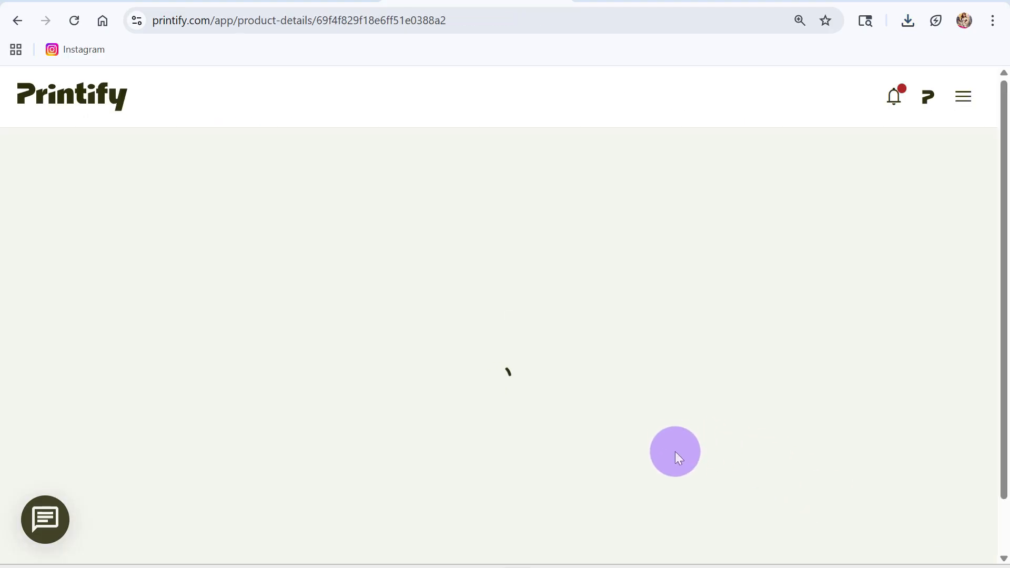
# Reopen the mockup library from the product details and add the 8'' x 8'' Glossy Back and Cover mockups.
pyautogui.scroll(-6, 263, 415)
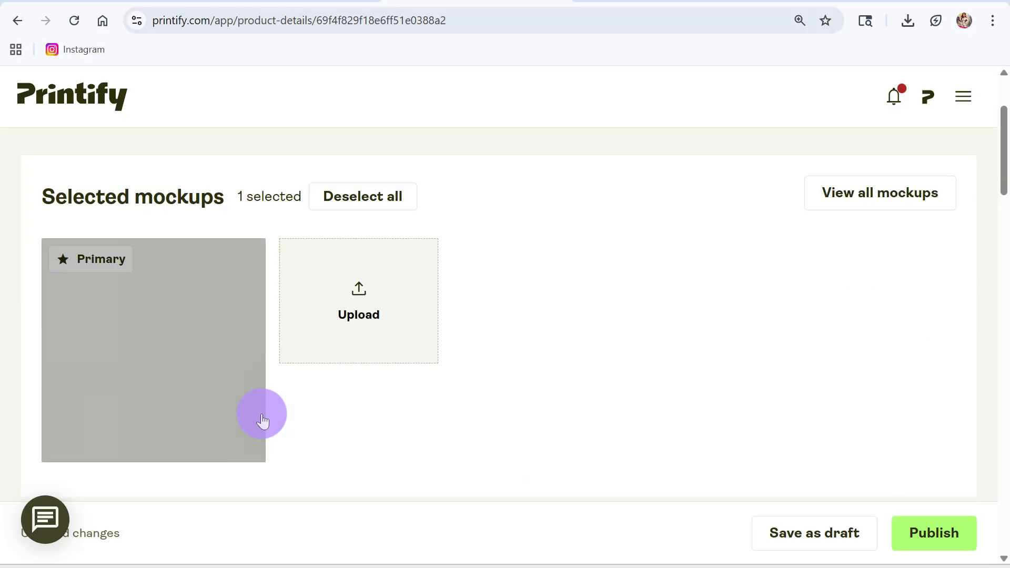
pyautogui.scroll(4, 258, 414)
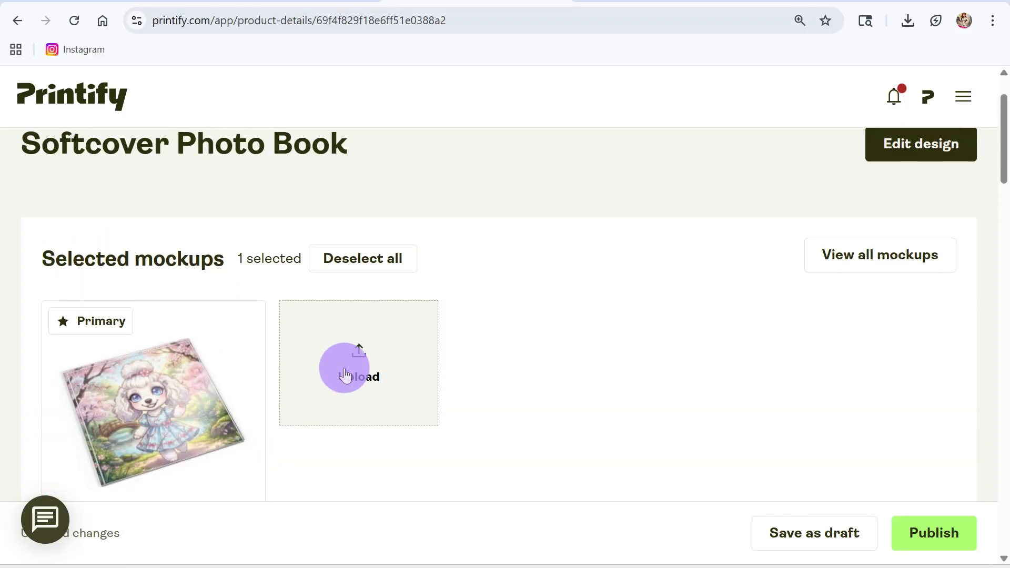
pyautogui.click(870, 257)
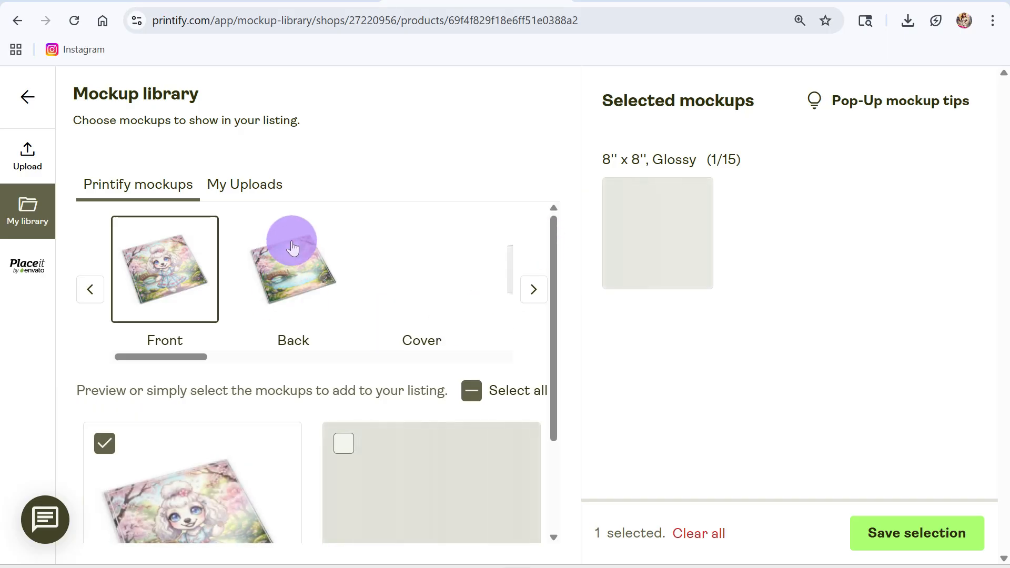
pyautogui.click(294, 269)
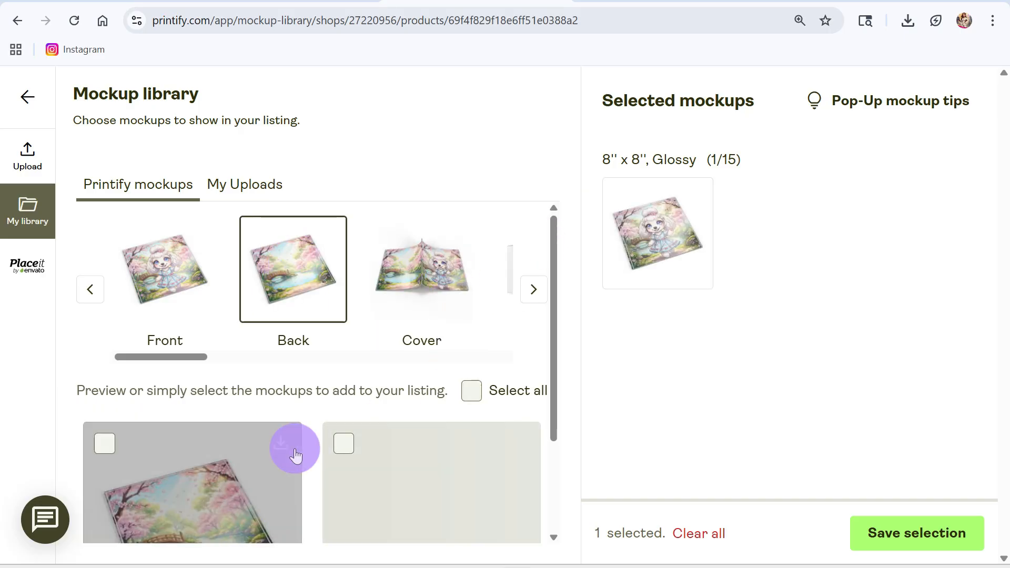
pyautogui.click(105, 444)
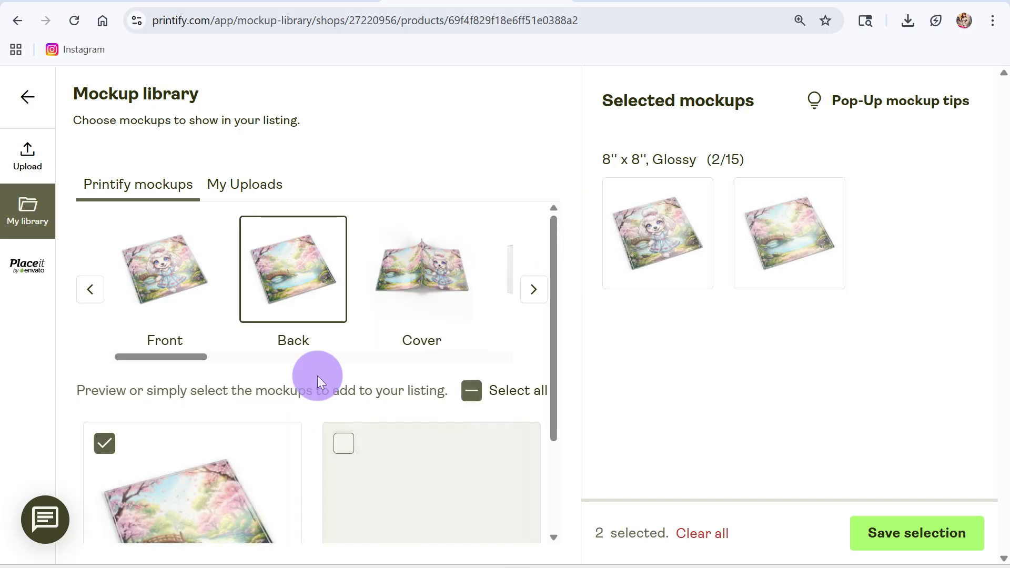
pyautogui.click(426, 273)
pyautogui.click(106, 444)
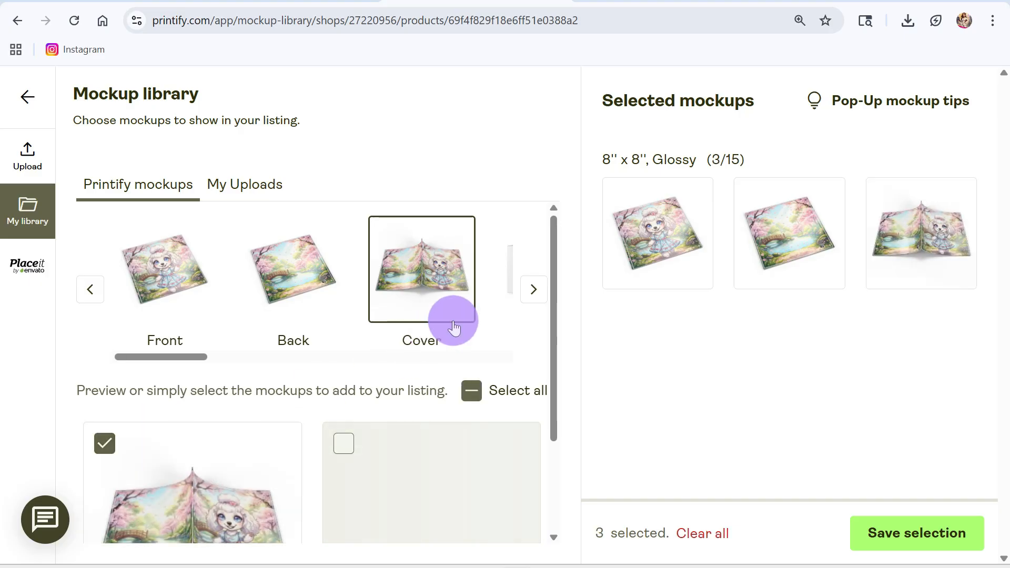
# Add the 8'' x 8'' Glossy Spread 1 mockup to the listing and save the selection.
pyautogui.click(533, 289)
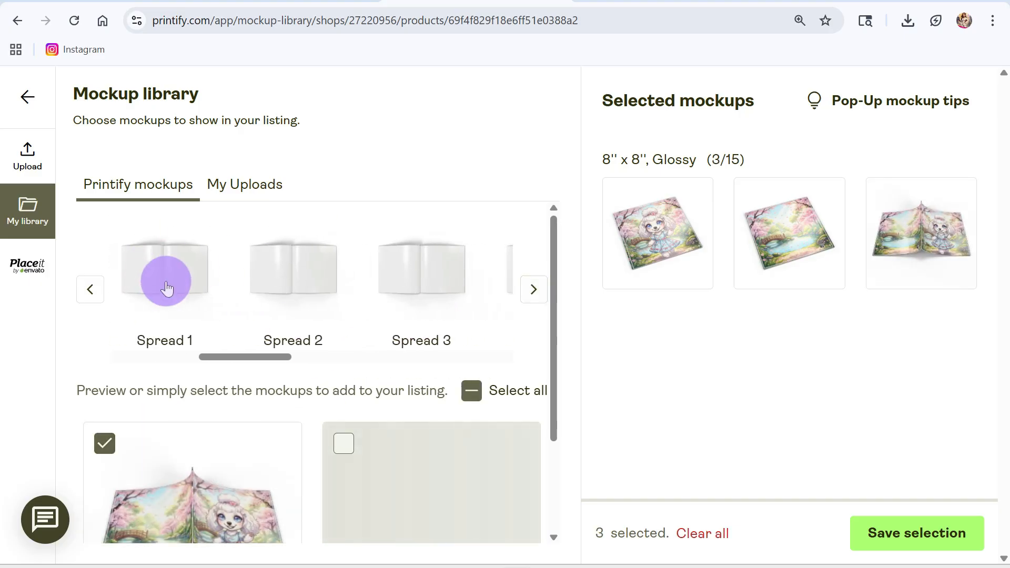
pyautogui.click(166, 288)
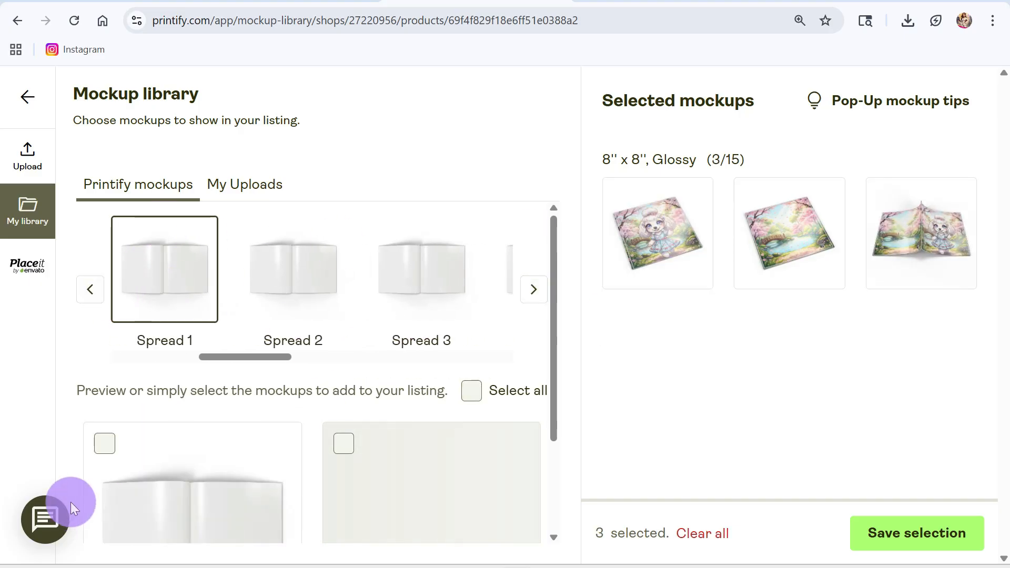
pyautogui.click(107, 448)
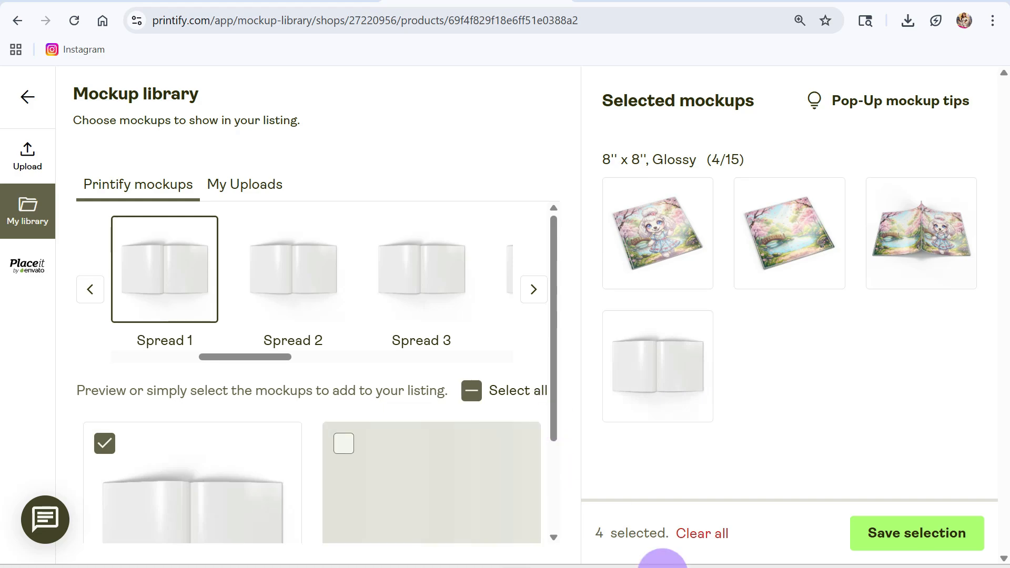
pyautogui.click(859, 535)
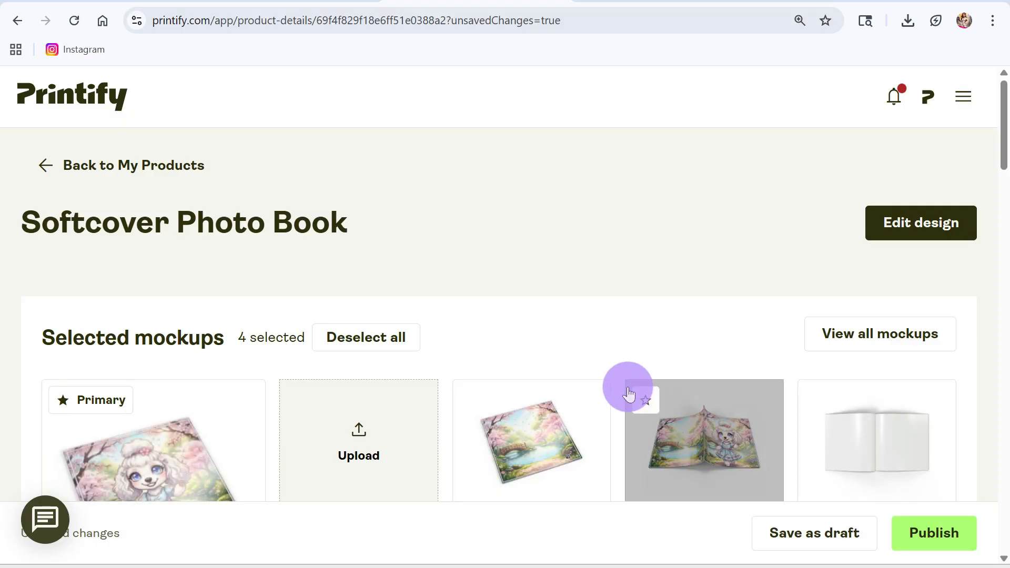
# Review the photo book's selected mockups, listing title, description, and Economy and Standard shipping methods.
pyautogui.scroll(-5, 368, 459)
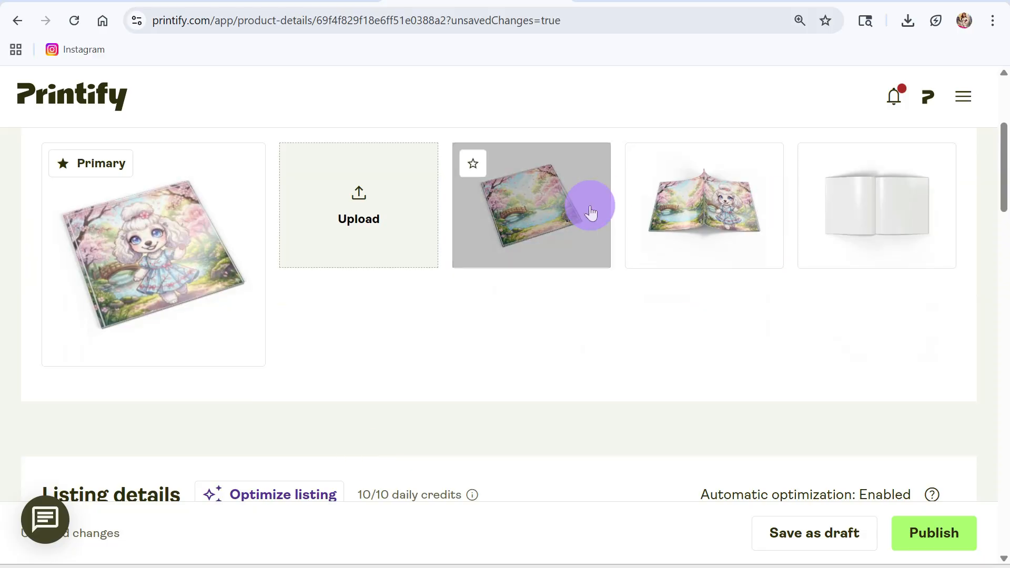
pyautogui.scroll(-5, 564, 354)
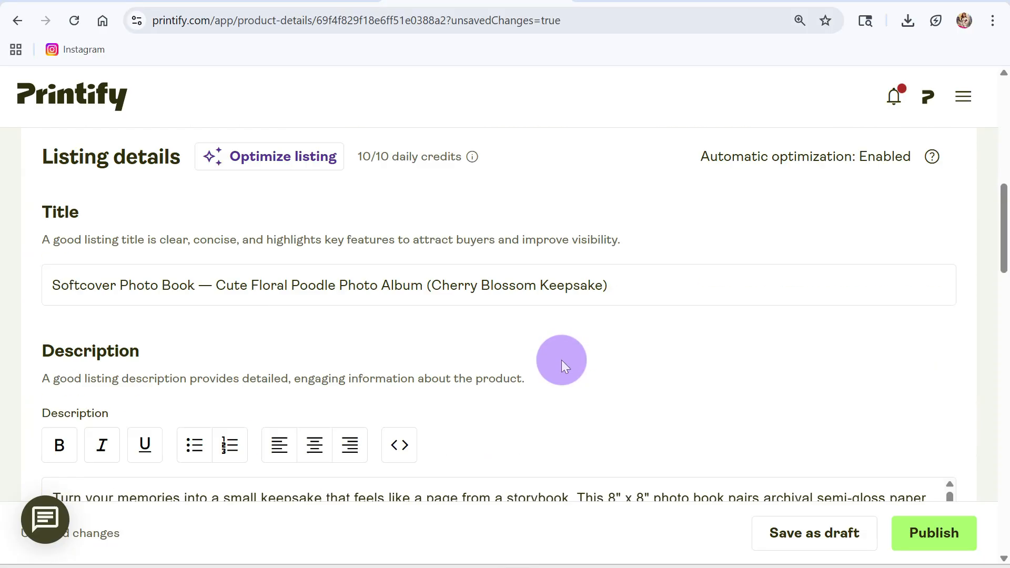
pyautogui.scroll(-3, 561, 360)
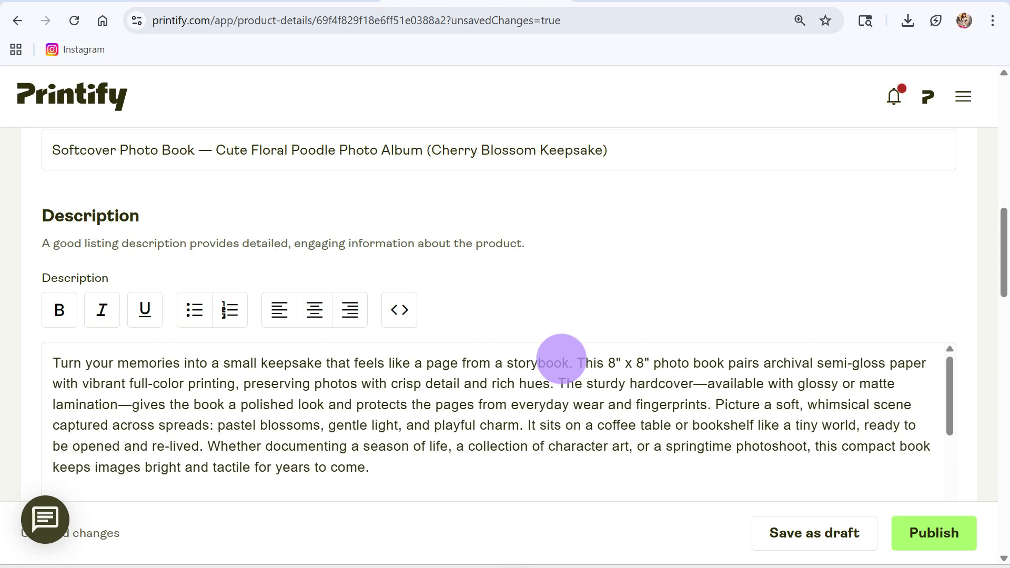
pyautogui.scroll(7, 561, 359)
pyautogui.scroll(3, 564, 358)
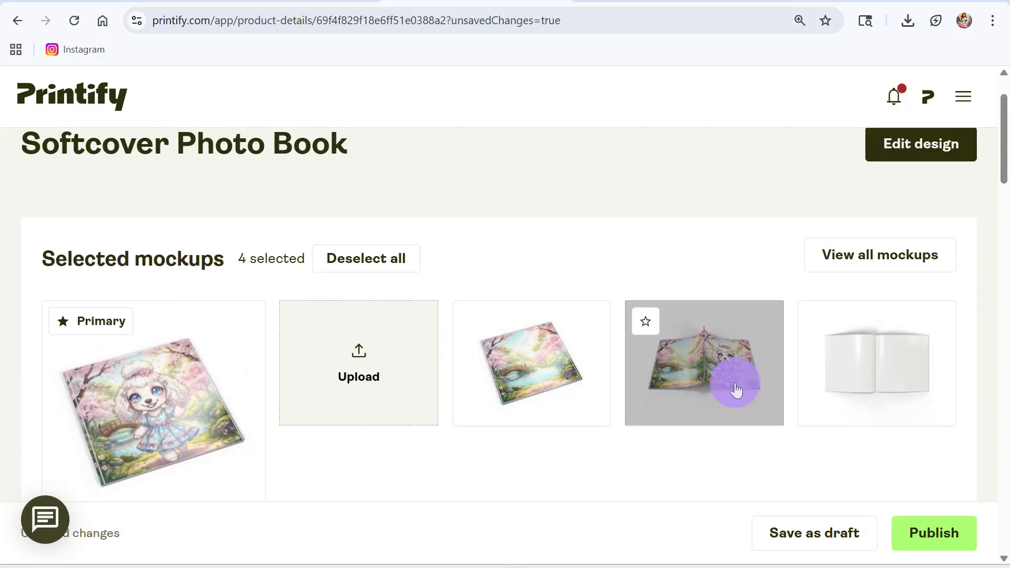
pyautogui.scroll(-5, 512, 467)
pyautogui.scroll(-4, 511, 463)
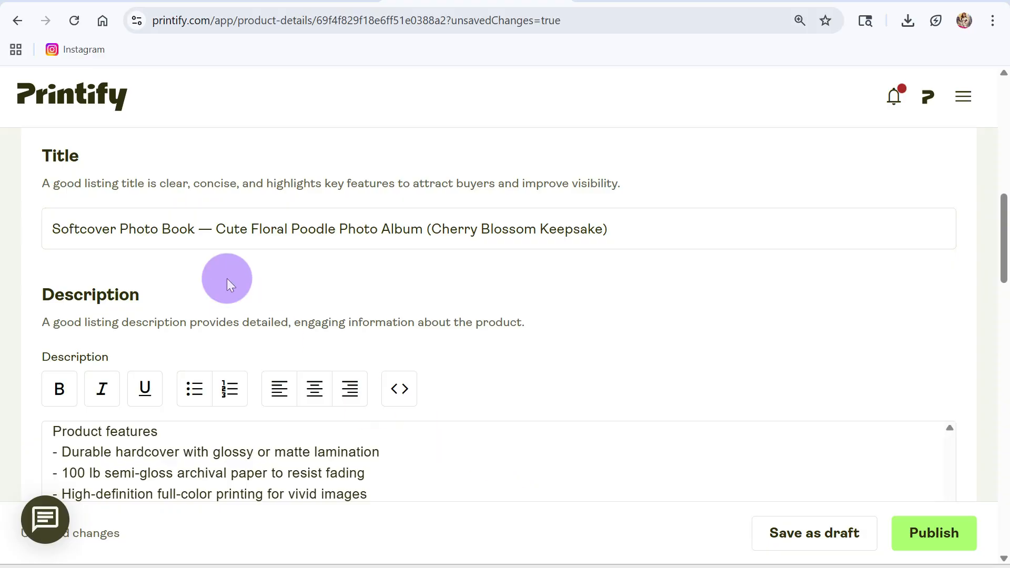
pyautogui.scroll(-6, 510, 397)
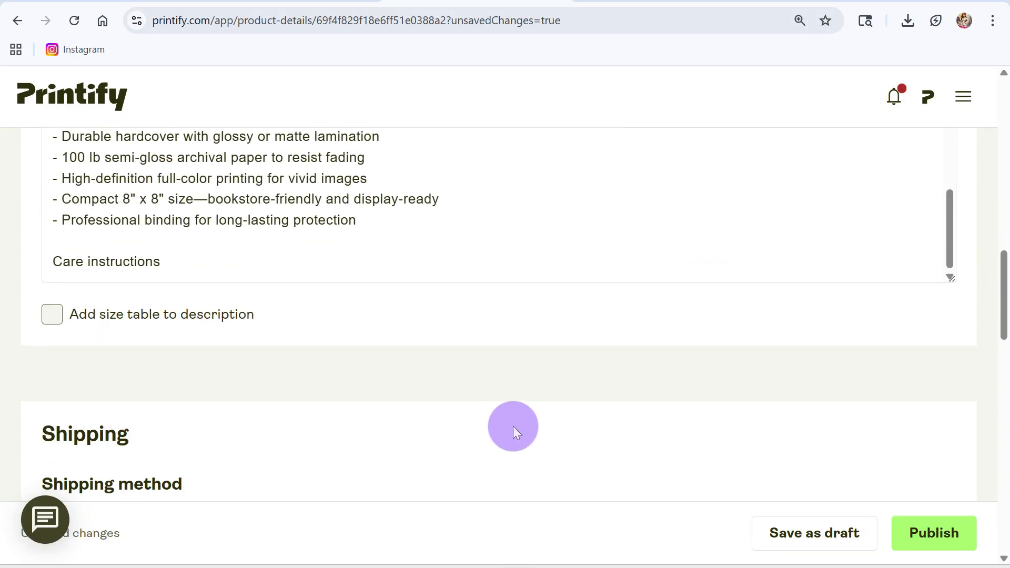
pyautogui.scroll(8, 221, 226)
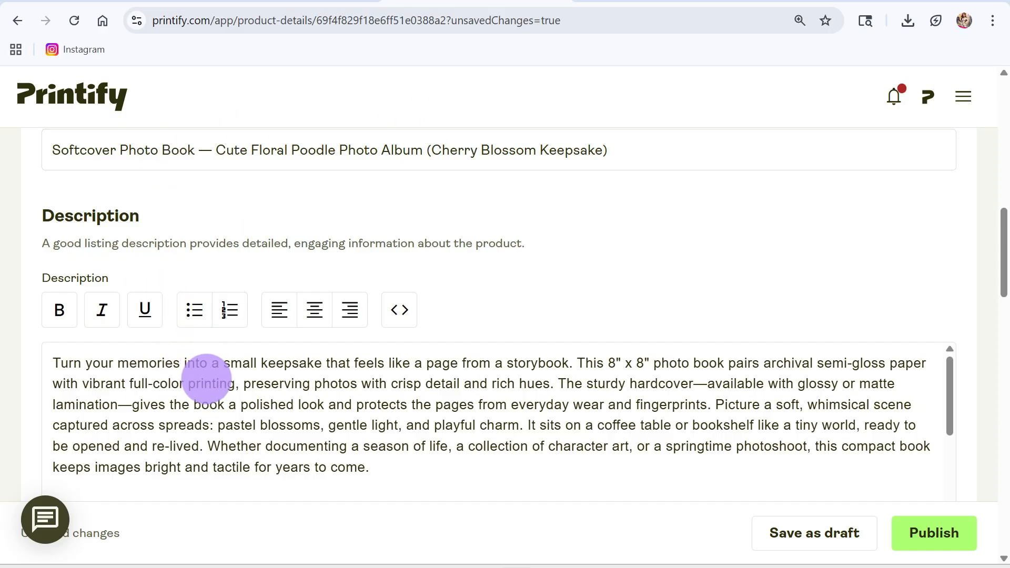
pyautogui.scroll(1, 209, 371)
pyautogui.scroll(-10, 203, 387)
pyautogui.scroll(-3, 201, 394)
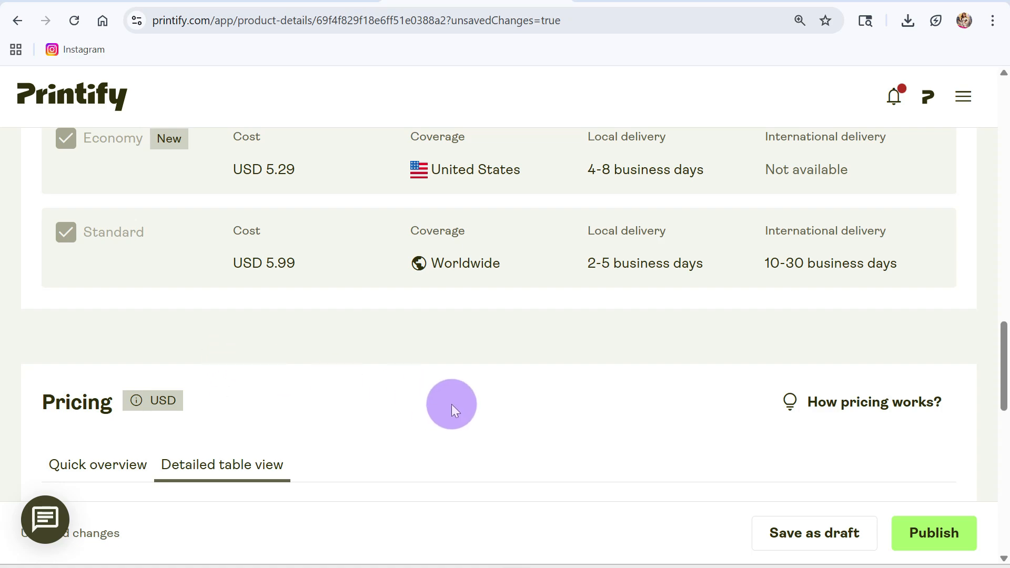
pyautogui.scroll(3, 416, 396)
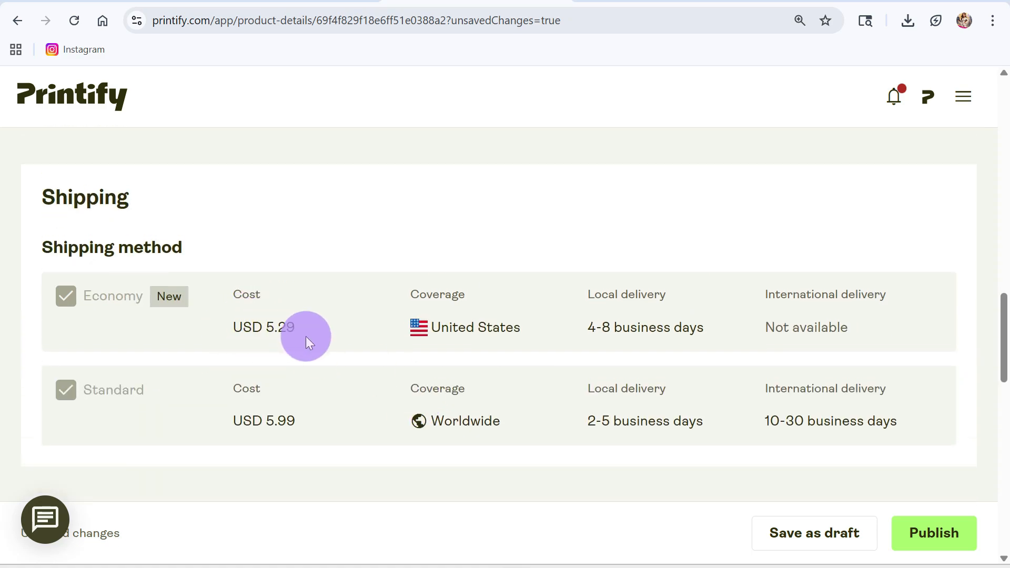
# Check the retail price, profit and margin in the pricing table, and publish the photo book.
pyautogui.scroll(-9, 536, 377)
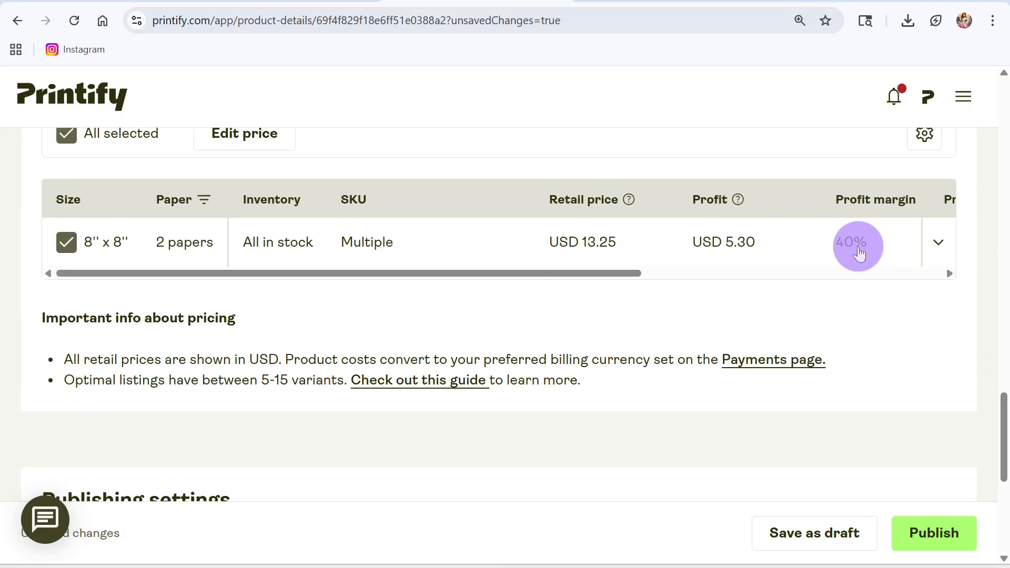
pyautogui.moveTo(621, 273)
pyautogui.mouseDown()
pyautogui.moveTo(777, 289)
pyautogui.moveTo(807, 283)
pyautogui.moveTo(608, 279)
pyautogui.mouseUp()
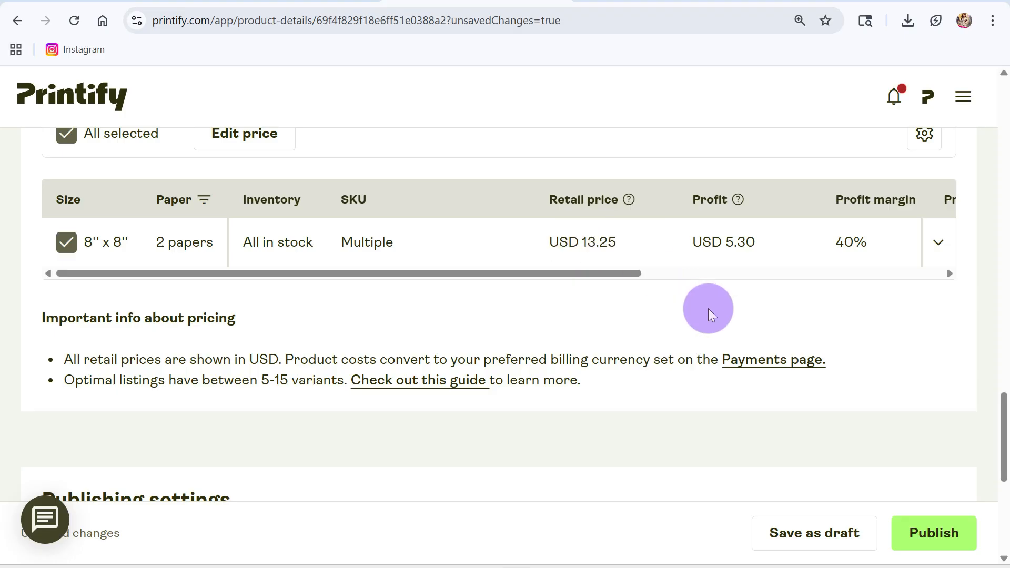
pyautogui.moveTo(619, 279); pyautogui.dragTo(992, 275)
pyautogui.scroll(-7, 631, 365)
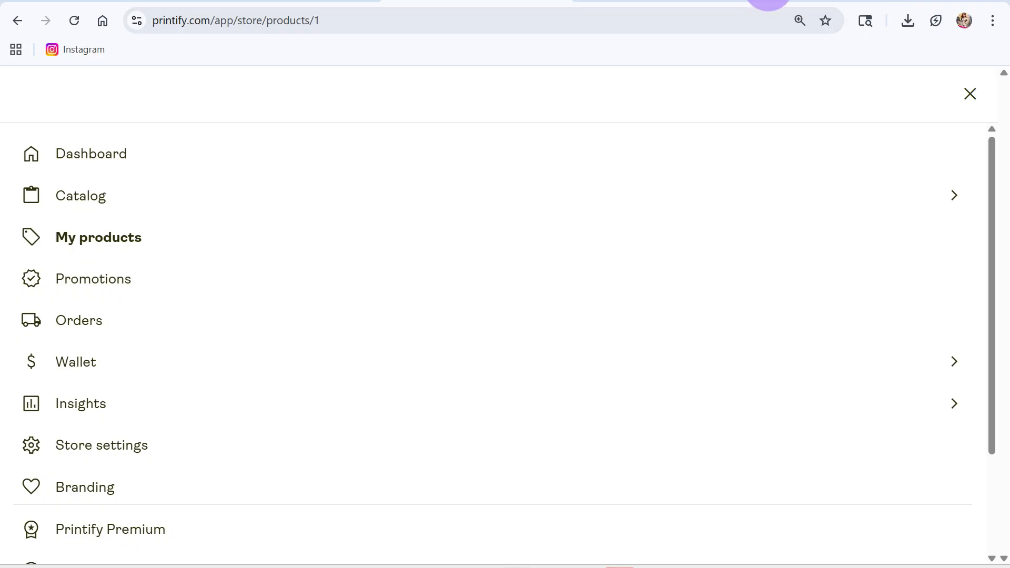
# Open the Muñecas storefront at munecas.printify.me in a new browser tab.
pyautogui.hotkey('ctrl', 't')
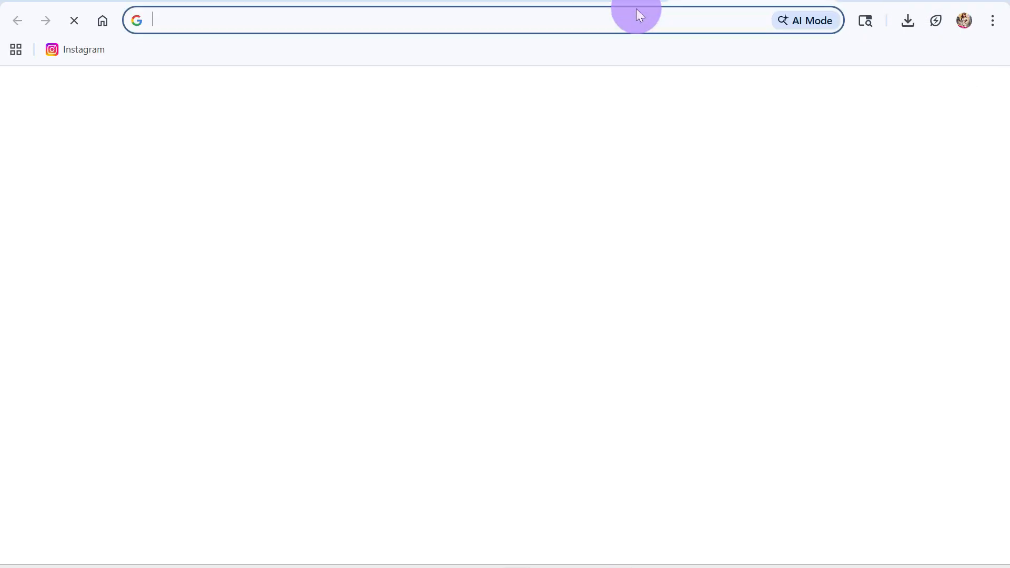
pyautogui.click(605, 19)
pyautogui.write('mune')
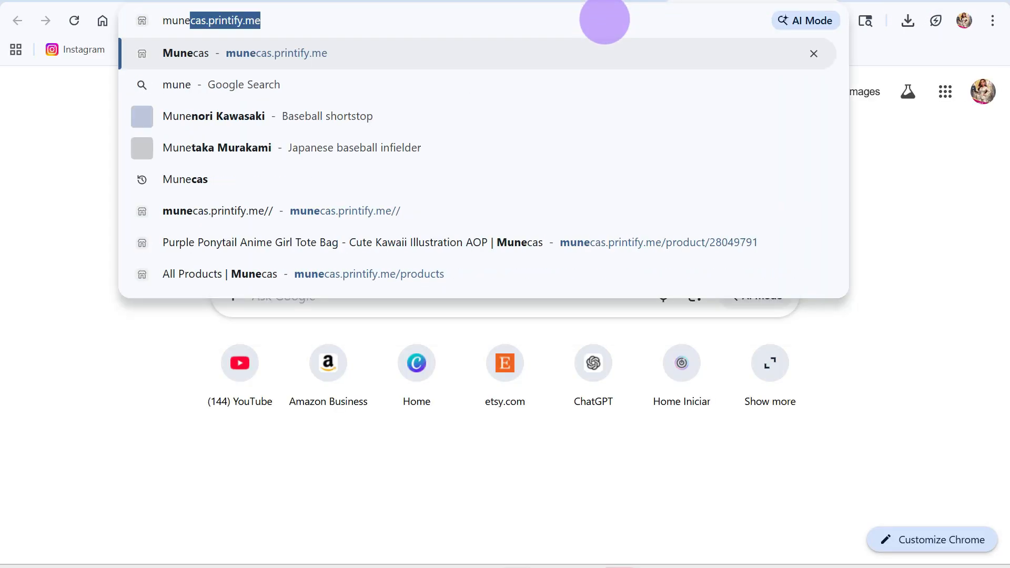
pyautogui.press('Return')
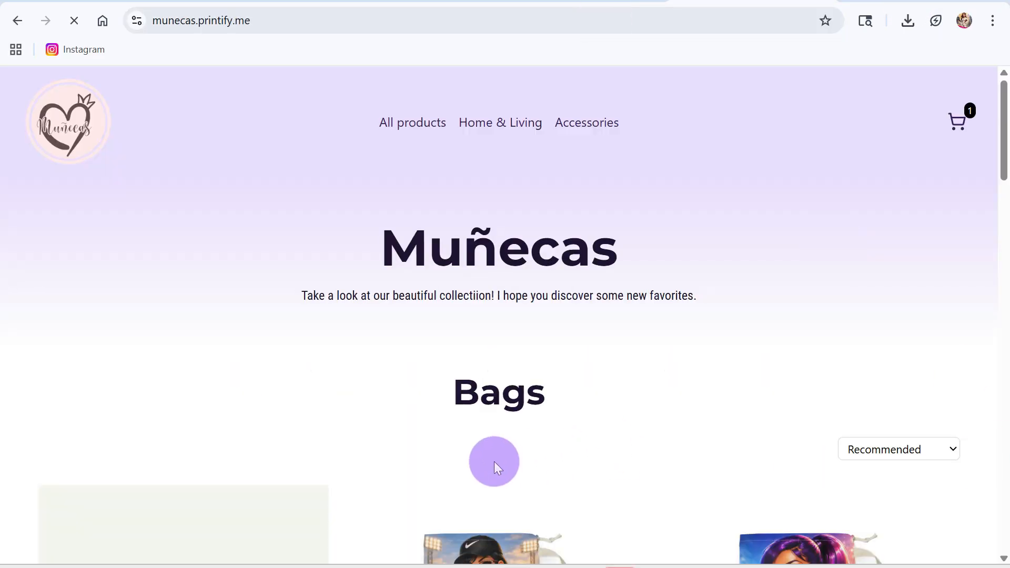
# Find the Softcover Photo Book with the floral poodle in the storefront and open its product page.
pyautogui.scroll(-4, 625, 408)
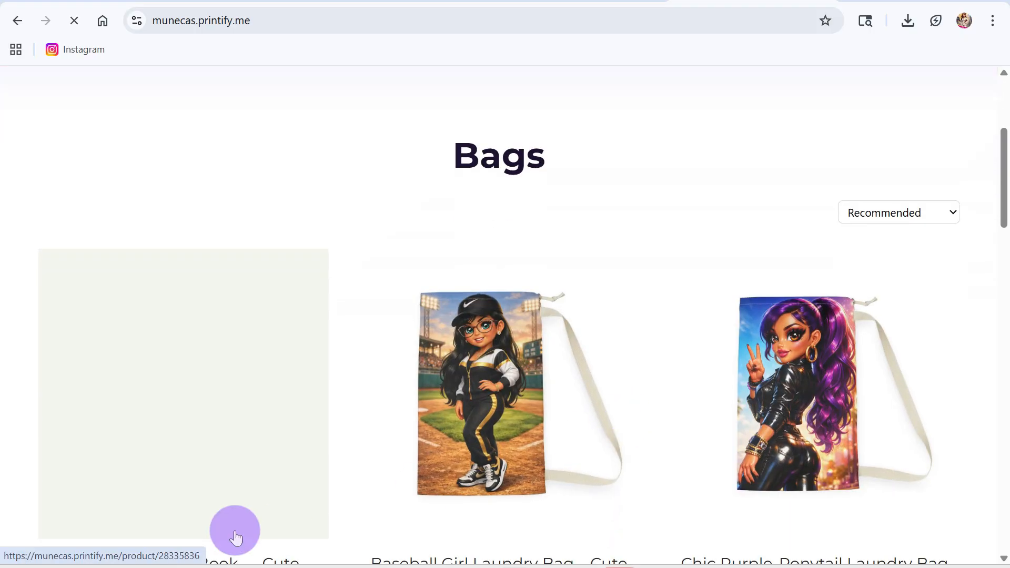
pyautogui.scroll(-1, 307, 516)
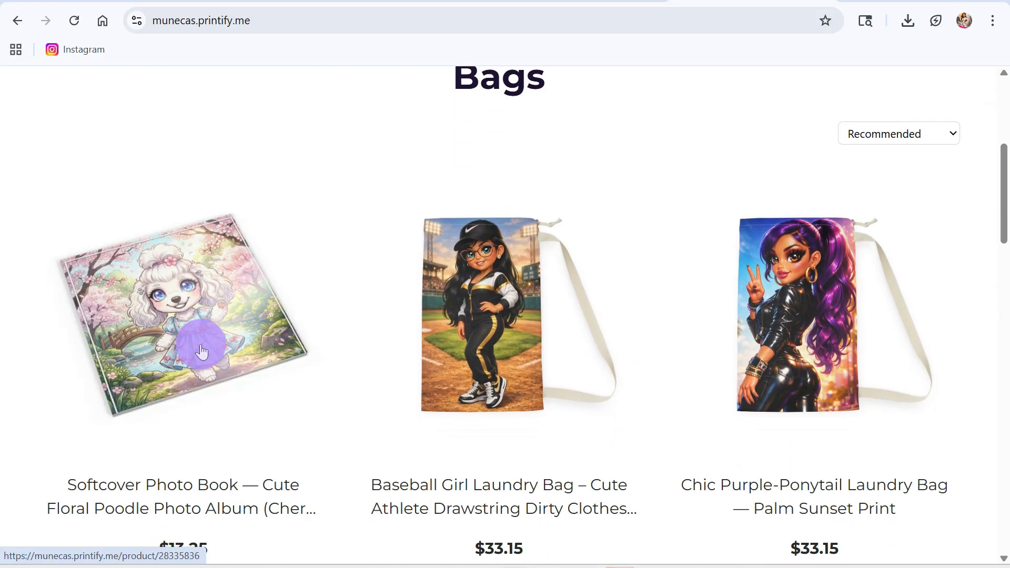
pyautogui.scroll(-3, 313, 467)
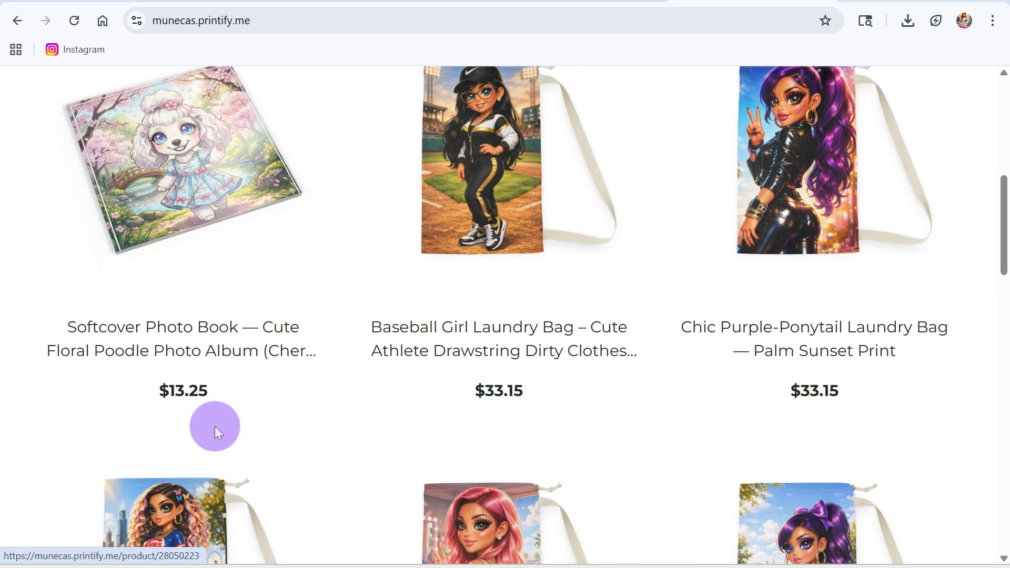
pyautogui.click(178, 211)
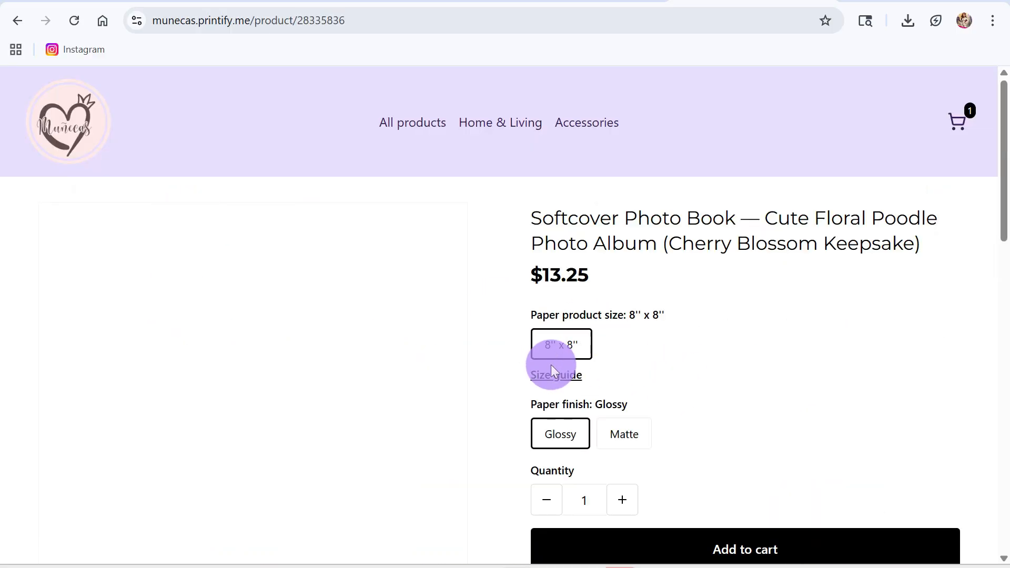
# Compare the Matte and Glossy paper finish options for the photo book, ending with Glossy selected.
pyautogui.click(634, 442)
pyautogui.click(553, 442)
pyautogui.click(622, 439)
pyautogui.click(563, 441)
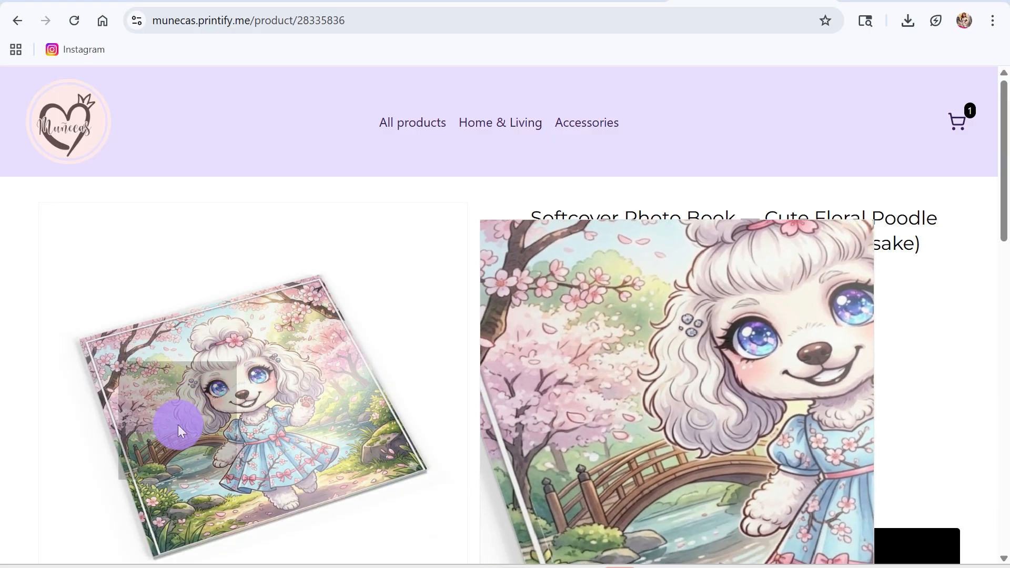
# Review the photo book's mockup images, size and finish options, product description, features and policy sections on its storefront page.
pyautogui.scroll(-3, 346, 508)
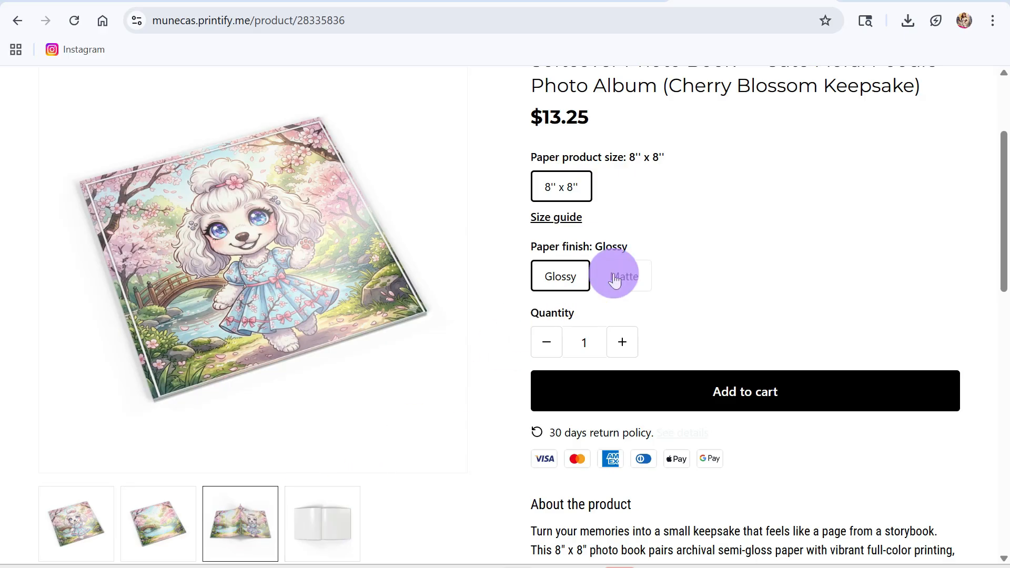
pyautogui.scroll(-1, 809, 321)
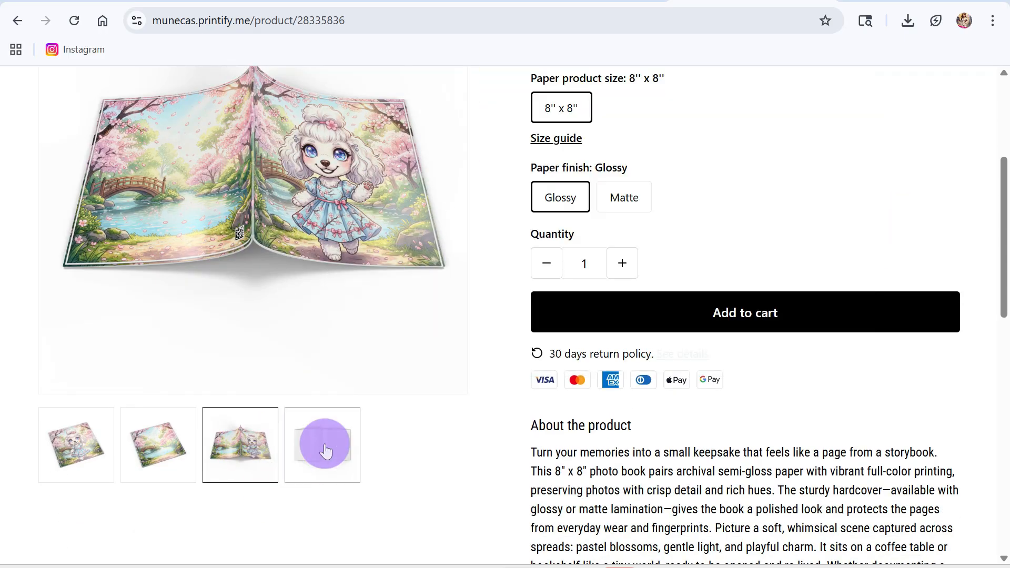
pyautogui.scroll(2, 968, 387)
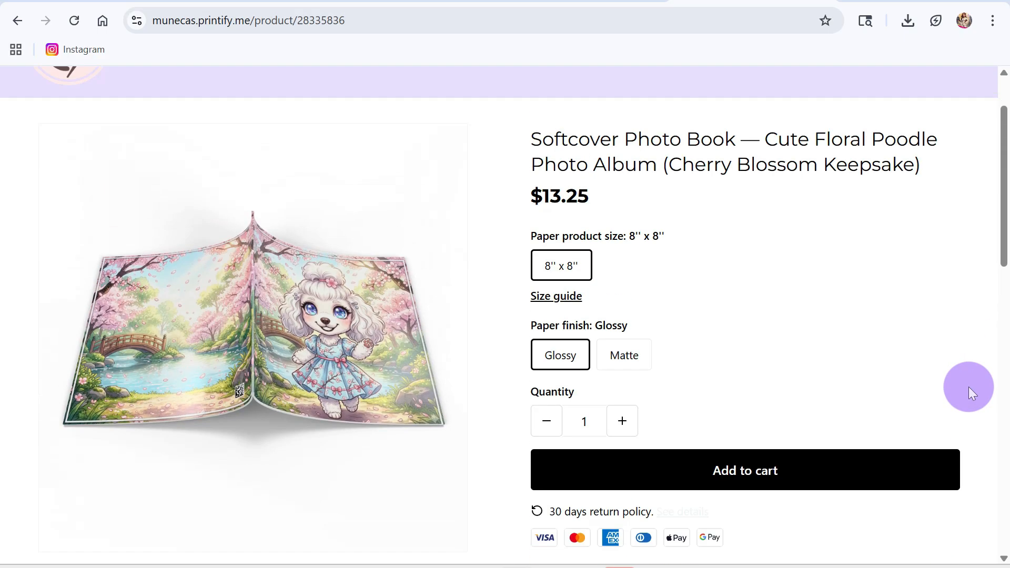
pyautogui.scroll(-15, 967, 385)
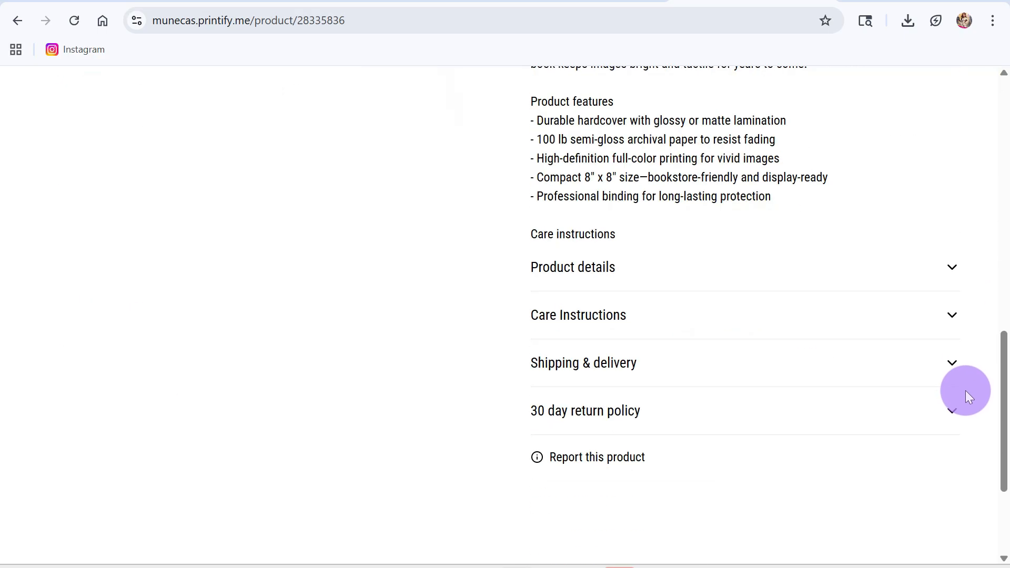
pyautogui.scroll(15, 965, 393)
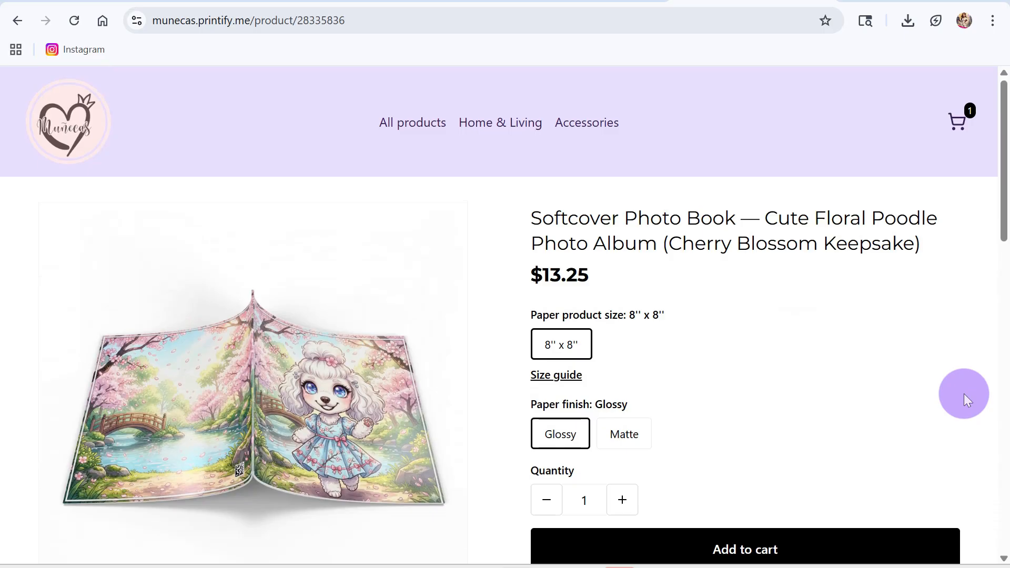
pyautogui.scroll(-10, 839, 493)
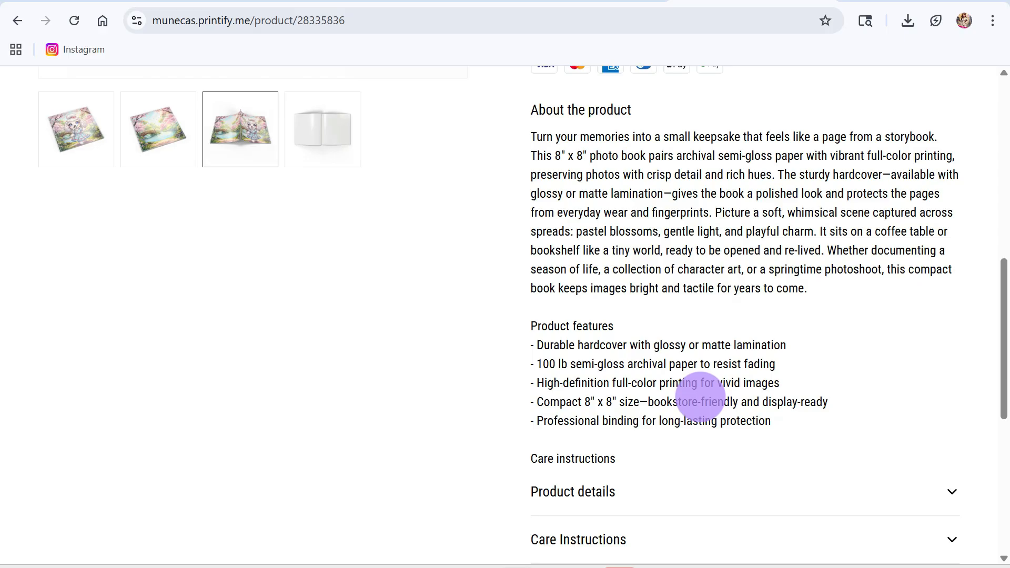
pyautogui.scroll(10, 621, 392)
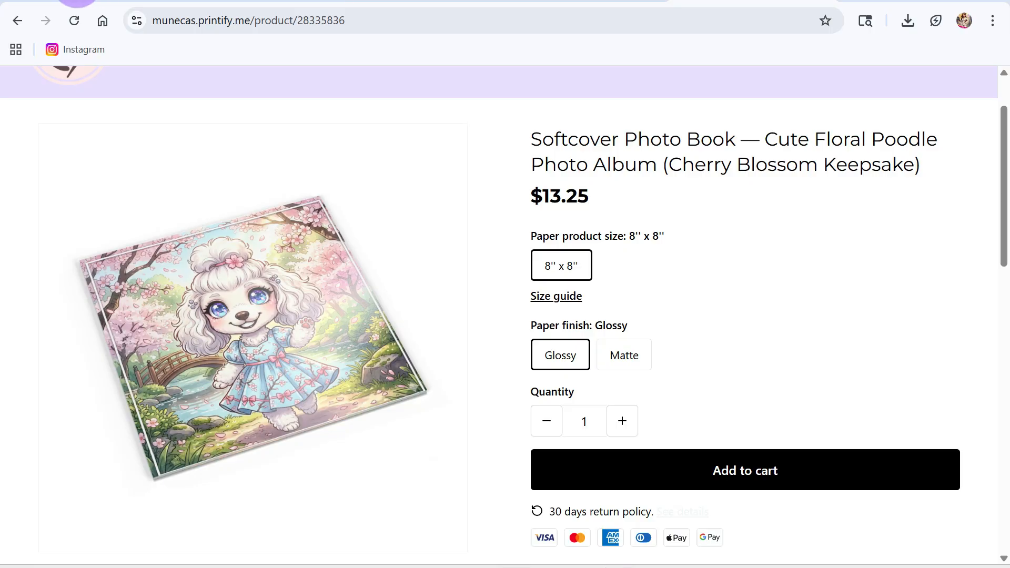
# Switch to the browser tab with the Animal Art and Sticker Designer at imaginationart.app and view its design options from the start.
pyautogui.click(78, 1)
pyautogui.scroll(15, 523, 273)
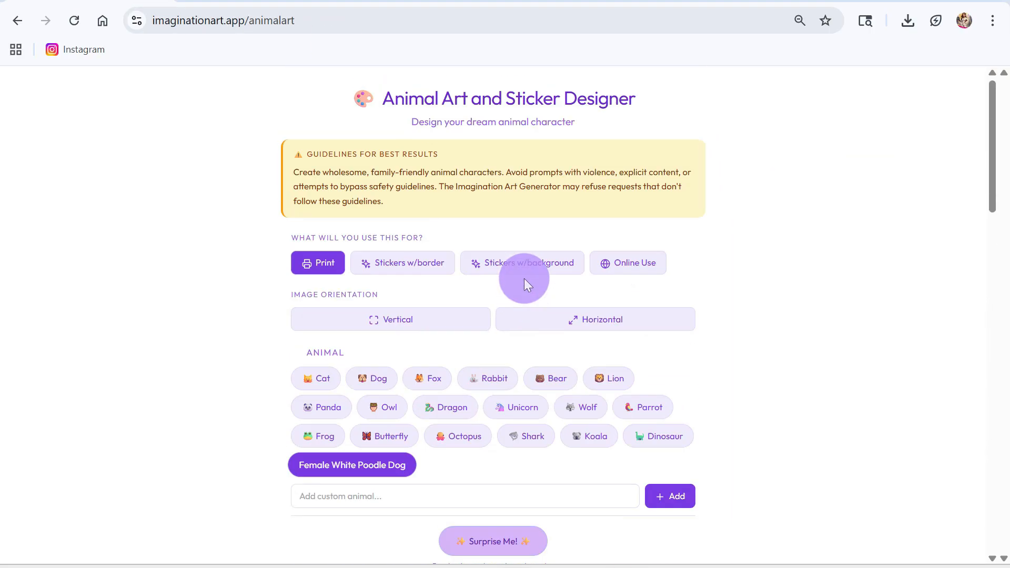